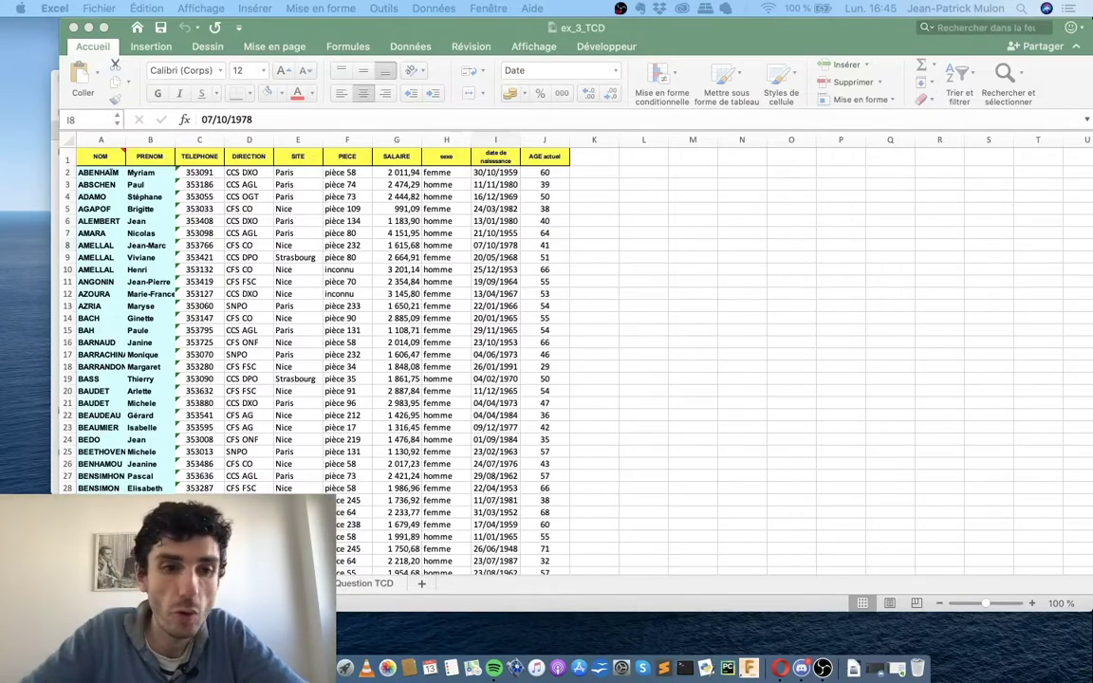
Close the current workbook and reopen ex_3_TCD.xlsx from the Cours n°2 folder.
{"action": "left_click", "coordinate": [73, 27]}
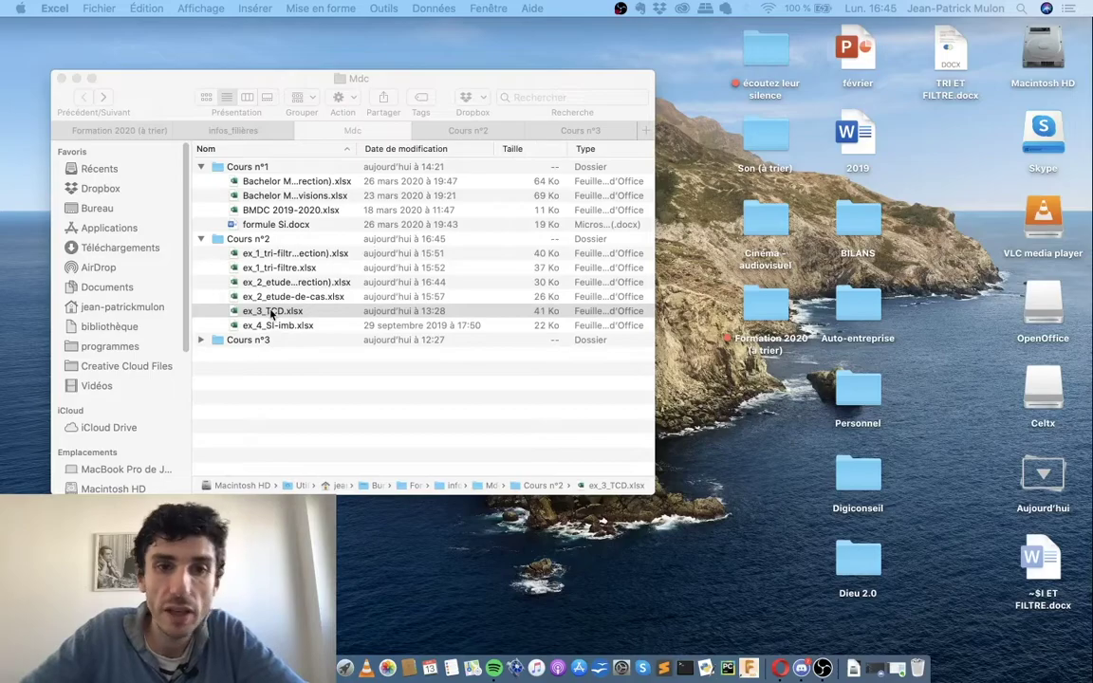
{"action": "left_click", "coordinate": [271, 312]}
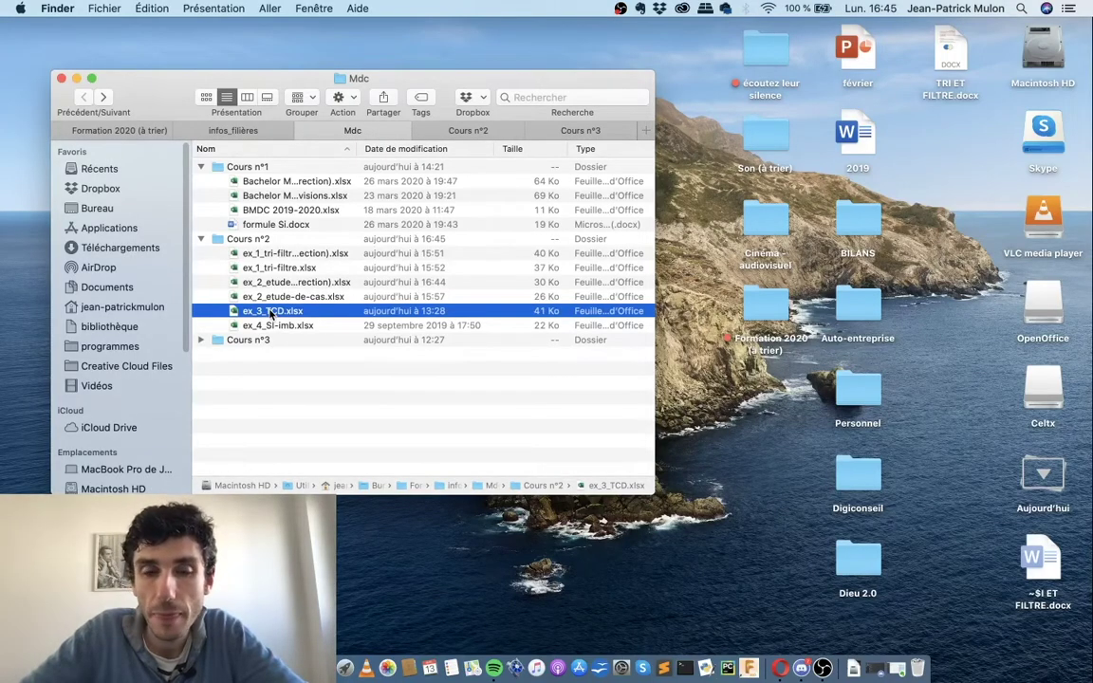
{"action": "double_click", "coordinate": [270, 312]}
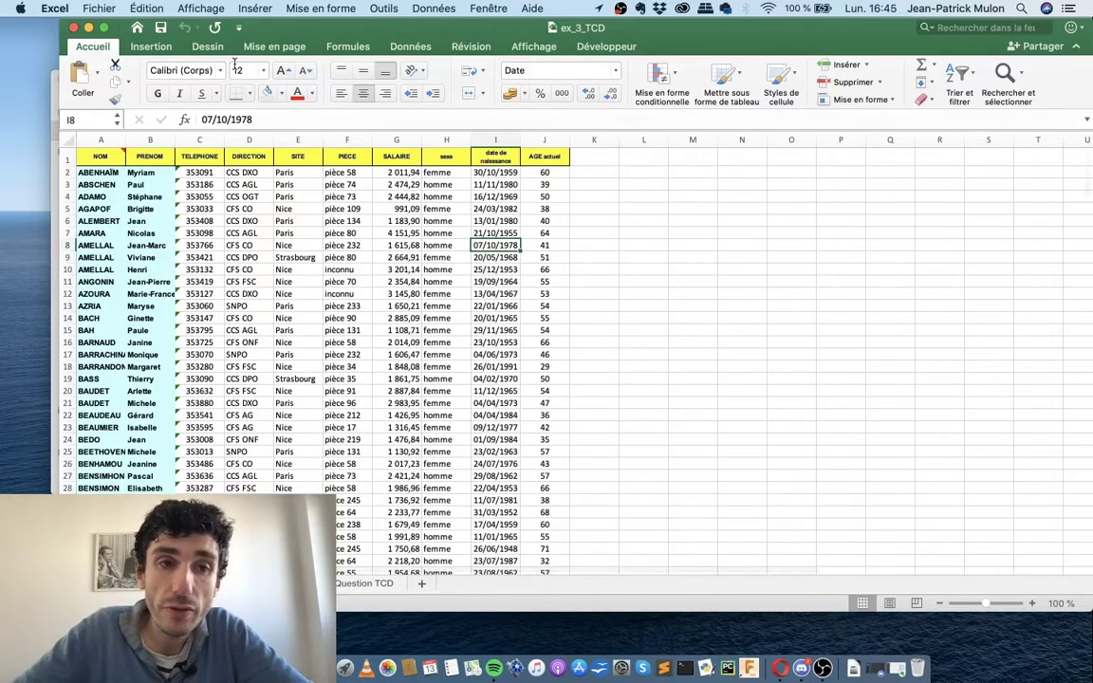
Make the ex_3_TCD workbook window fill the whole screen.
{"action": "left_click", "coordinate": [104, 28]}
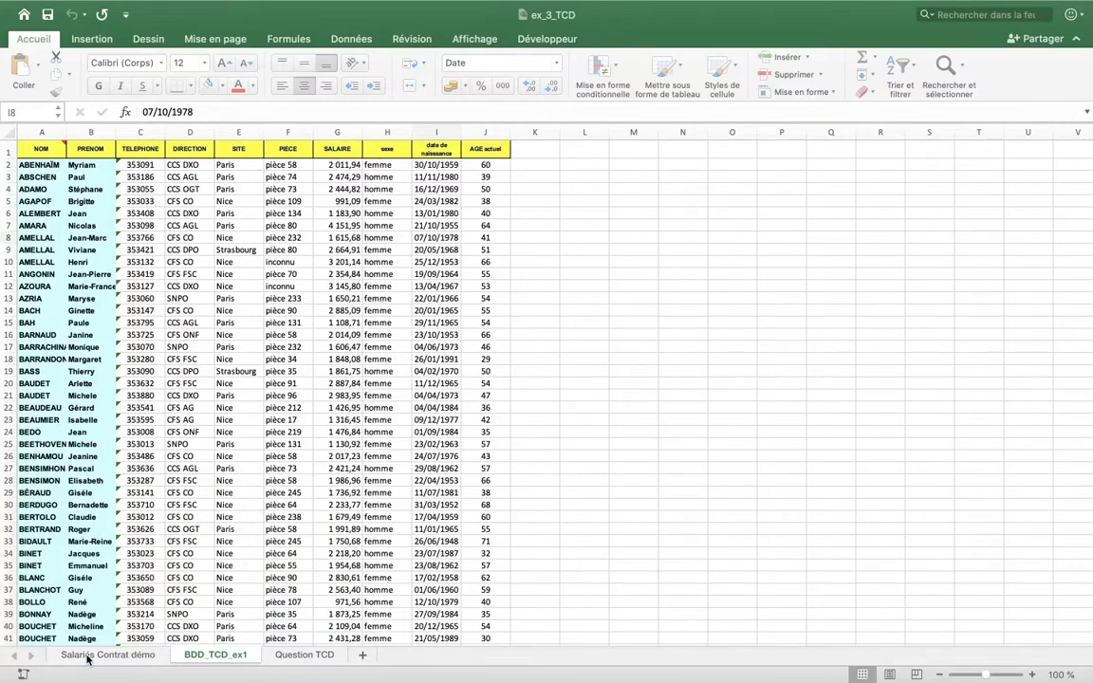
{"action": "left_click", "coordinate": [127, 655]}
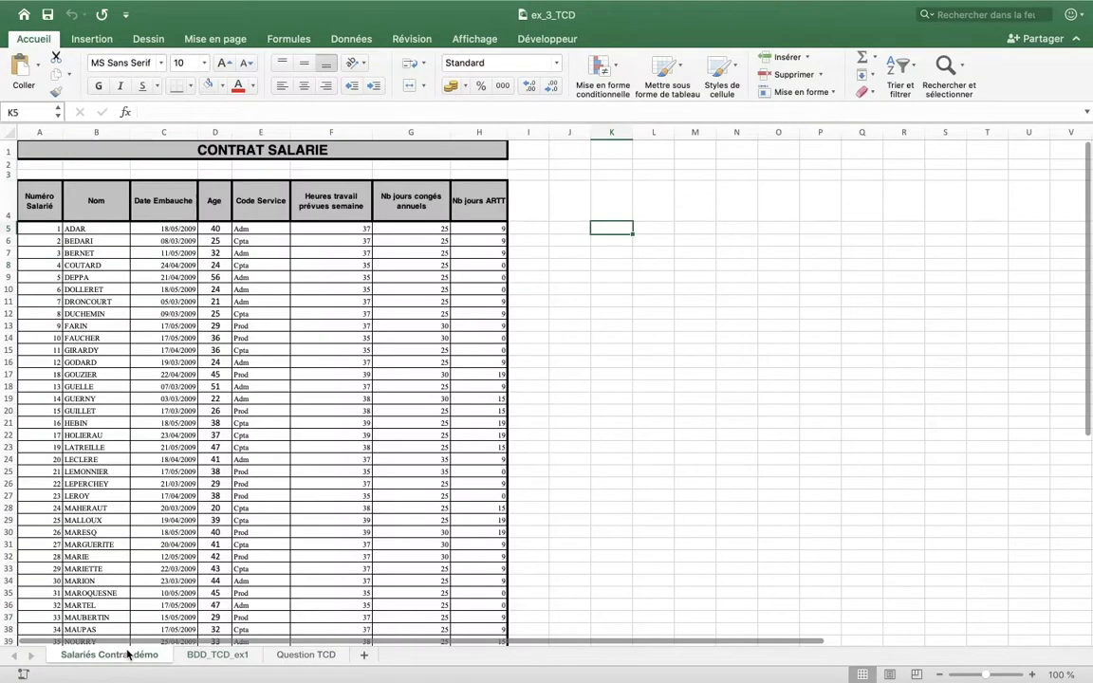
{"action": "left_click", "coordinate": [281, 350]}
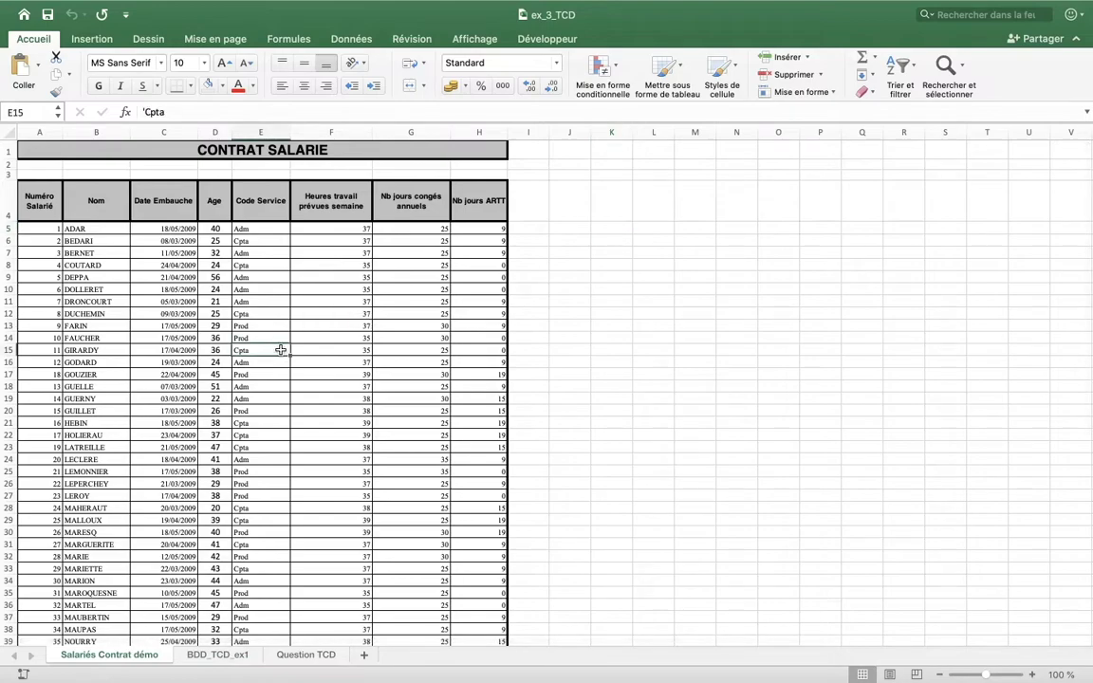
{"action": "key", "text": "Left"}
{"action": "key", "text": "Left"}
{"action": "key", "text": "Left"}
{"action": "key", "text": "Left"}
{"action": "key", "text": "Right"}
{"action": "key", "text": "Down"}
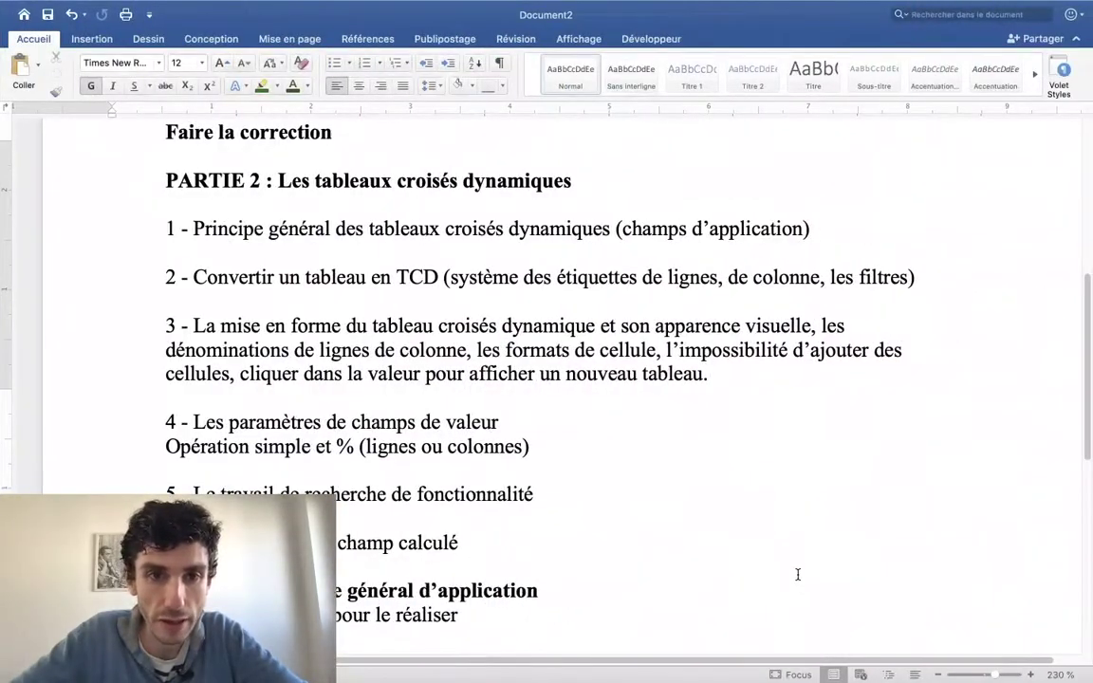
Scroll through the Word course outline to read it.
{"action": "scroll", "coordinate": [797, 574], "scroll_direction": "up", "scroll_amount": 4}
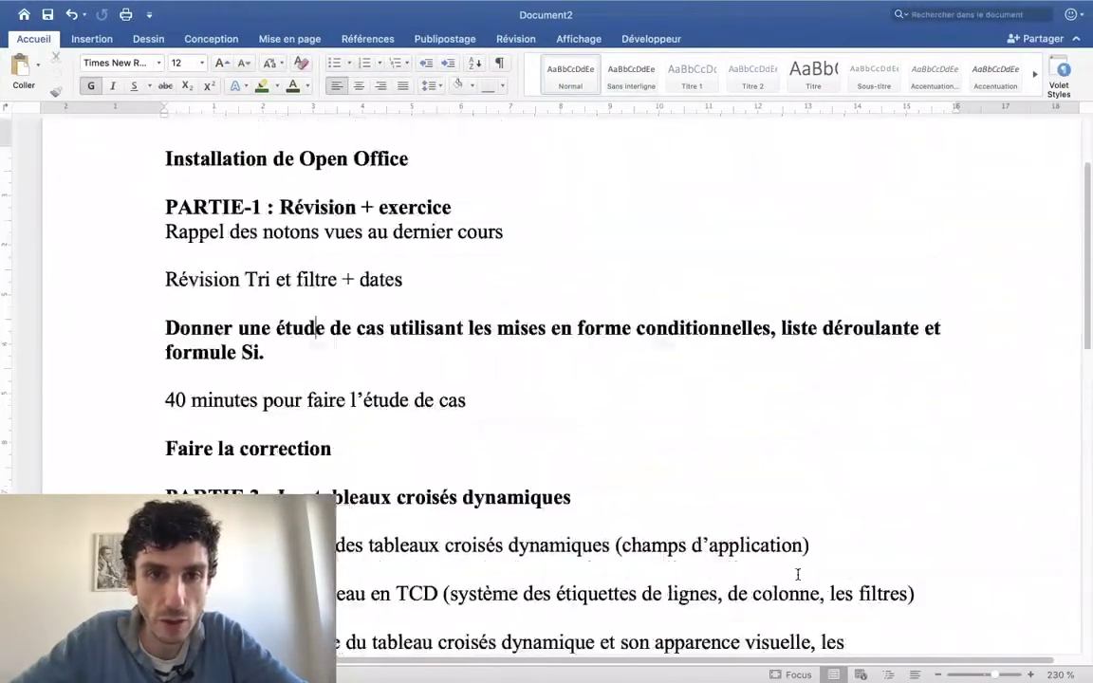
{"action": "scroll", "coordinate": [797, 574], "scroll_direction": "down", "scroll_amount": 5}
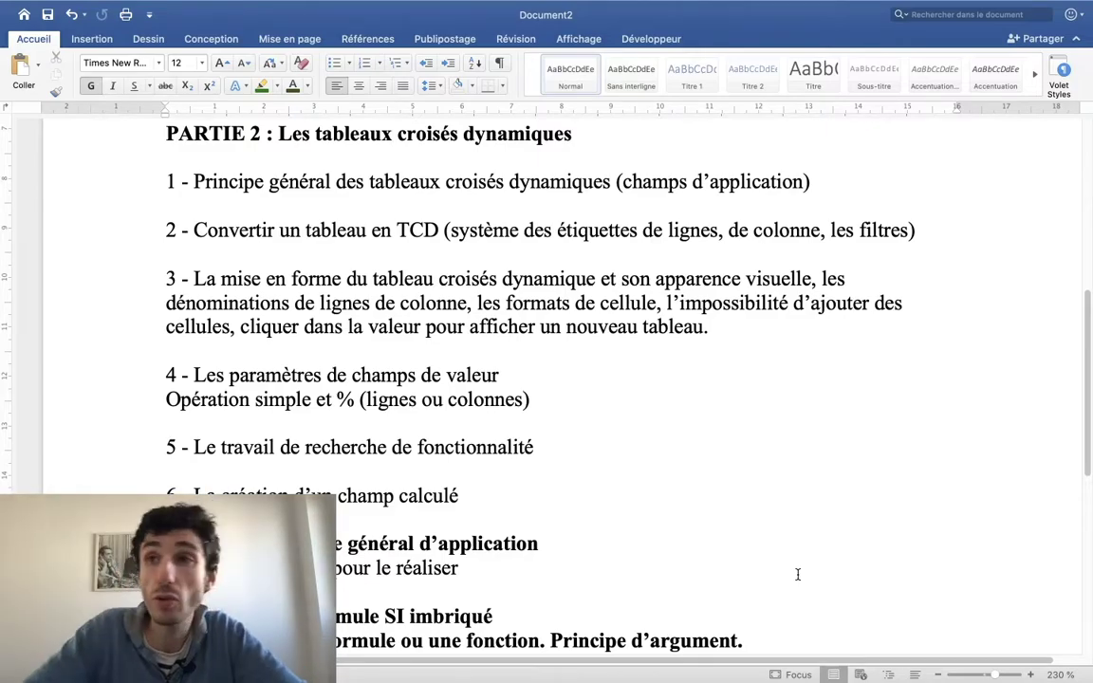
{"action": "scroll", "coordinate": [797, 574], "scroll_direction": "down", "scroll_amount": 1}
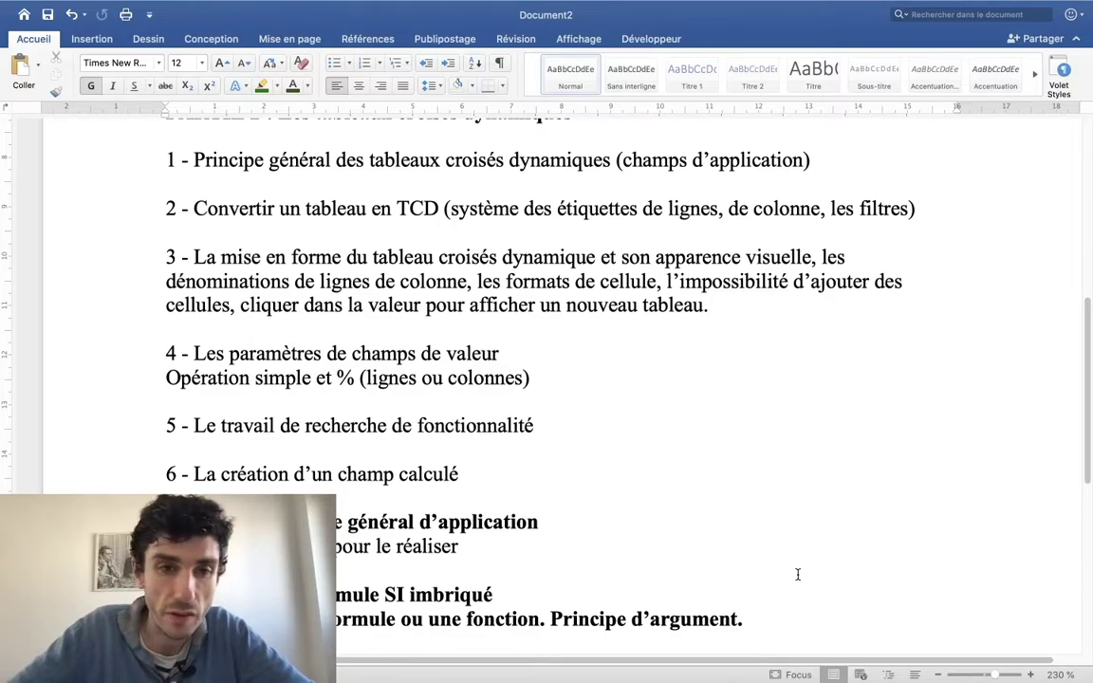
{"action": "scroll", "coordinate": [796, 573], "scroll_direction": "down", "scroll_amount": 4}
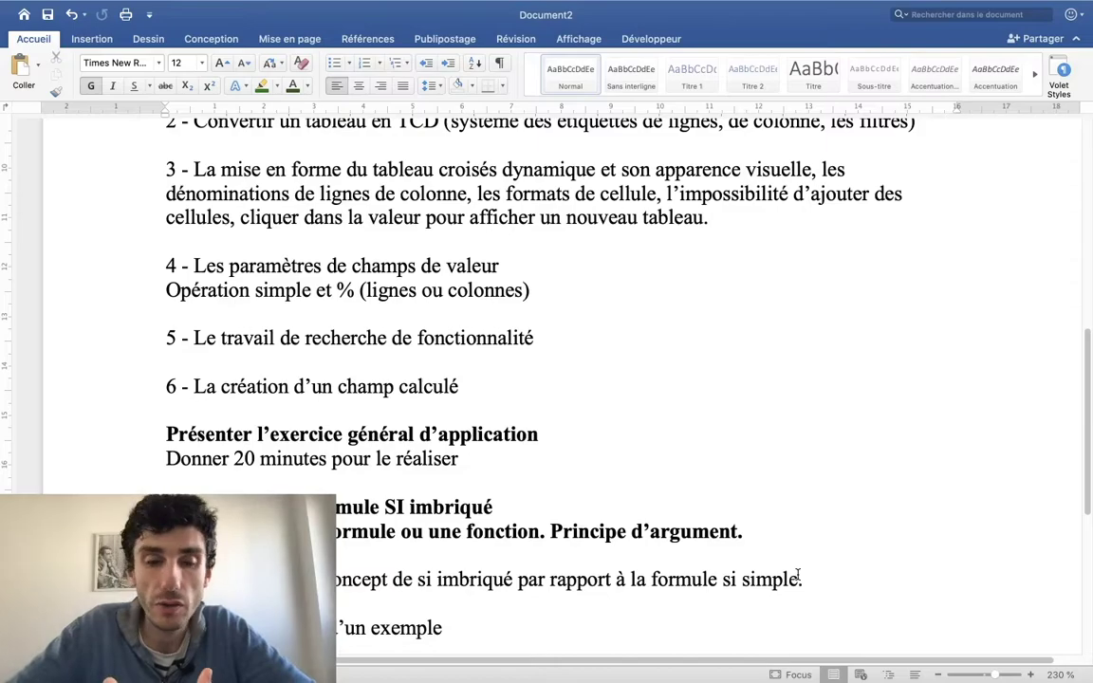
{"action": "scroll", "coordinate": [798, 574], "scroll_direction": "down", "scroll_amount": 1}
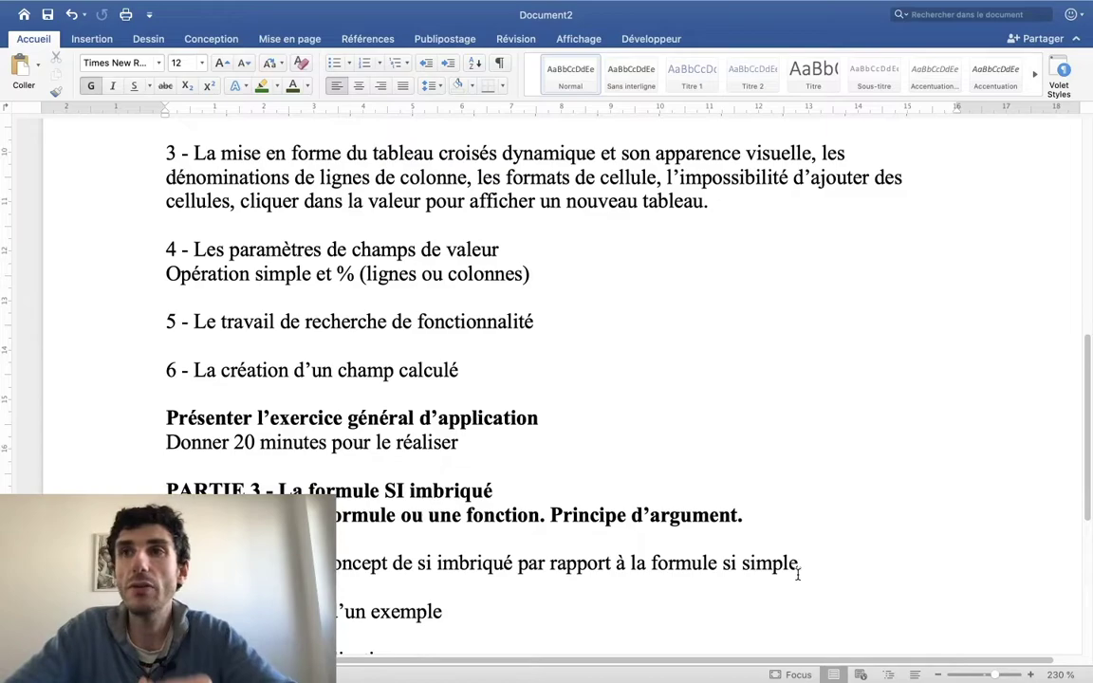
{"action": "scroll", "coordinate": [798, 575], "scroll_direction": "down", "scroll_amount": 2}
{"action": "scroll", "coordinate": [798, 575], "scroll_direction": "down", "scroll_amount": 3}
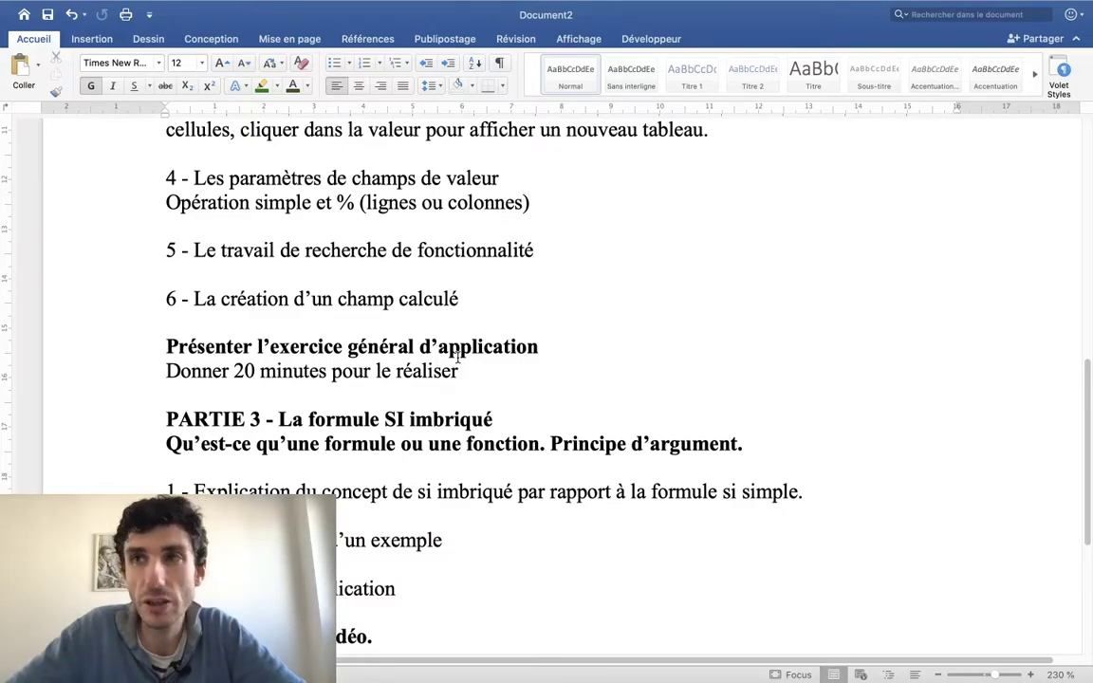
Switch desktop spaces back to the Excel ex_3_TCD workbook.
{"action": "key", "text": "ctrl+Left"}
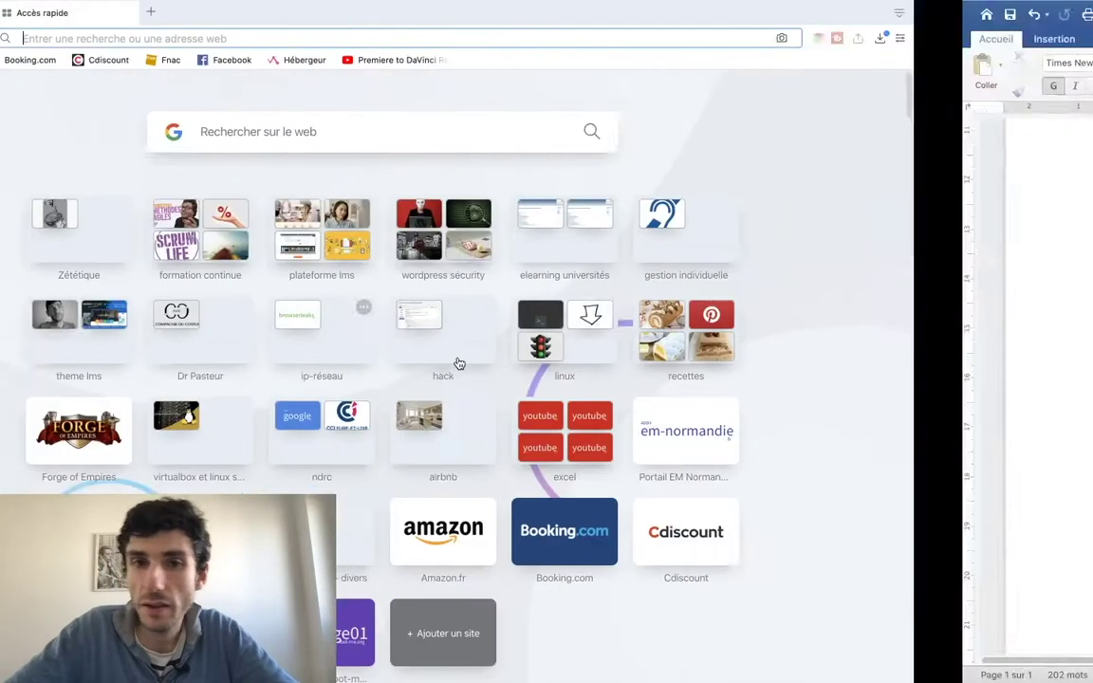
{"action": "key", "text": "ctrl+Right"}
{"action": "key", "text": "ctrl+Left"}
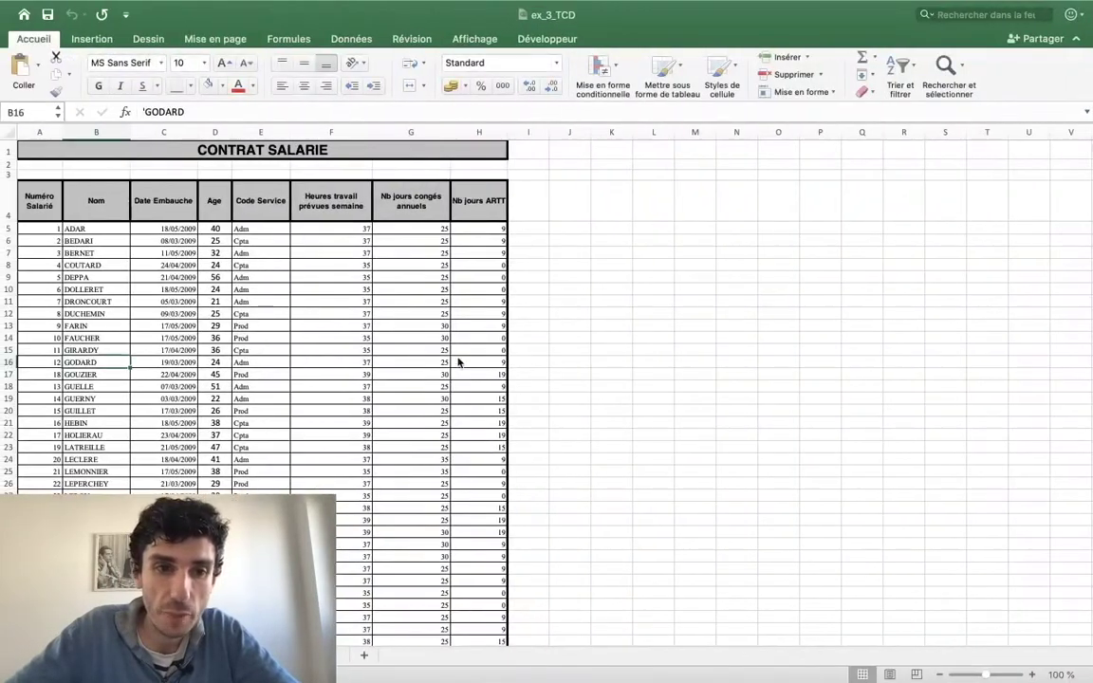
Select the CONTRAT SALARIE title and cell B2, then look over the employee table.
{"action": "left_click", "coordinate": [112, 156]}
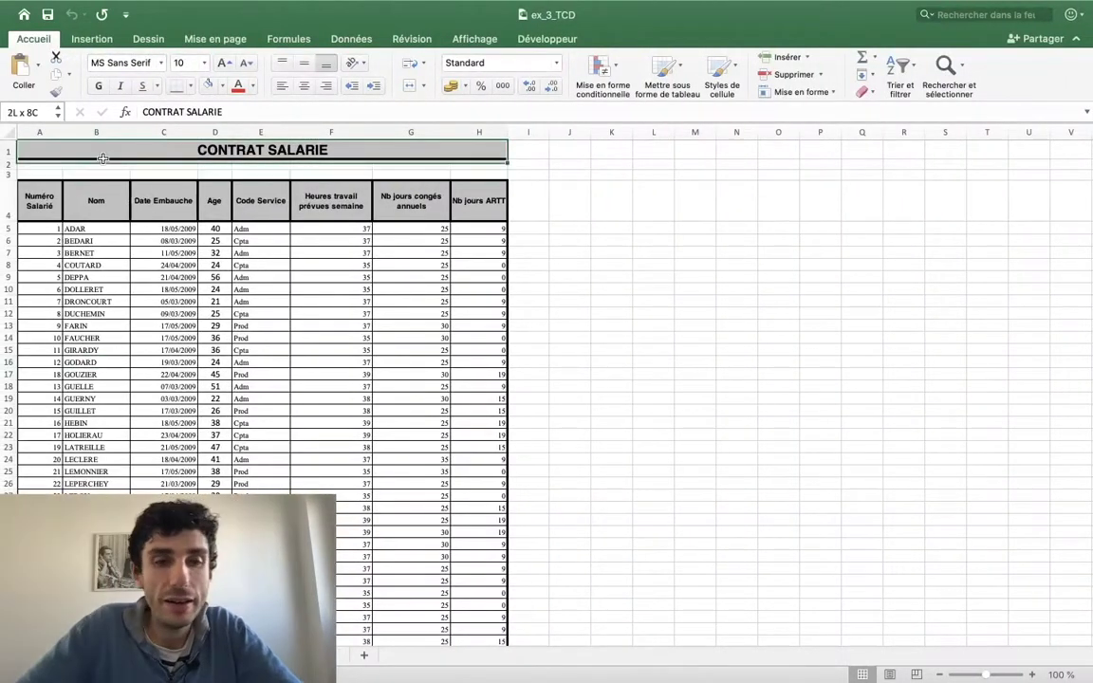
{"action": "left_click", "coordinate": [101, 165]}
{"action": "scroll", "coordinate": [95, 180], "scroll_direction": "down", "scroll_amount": 3}
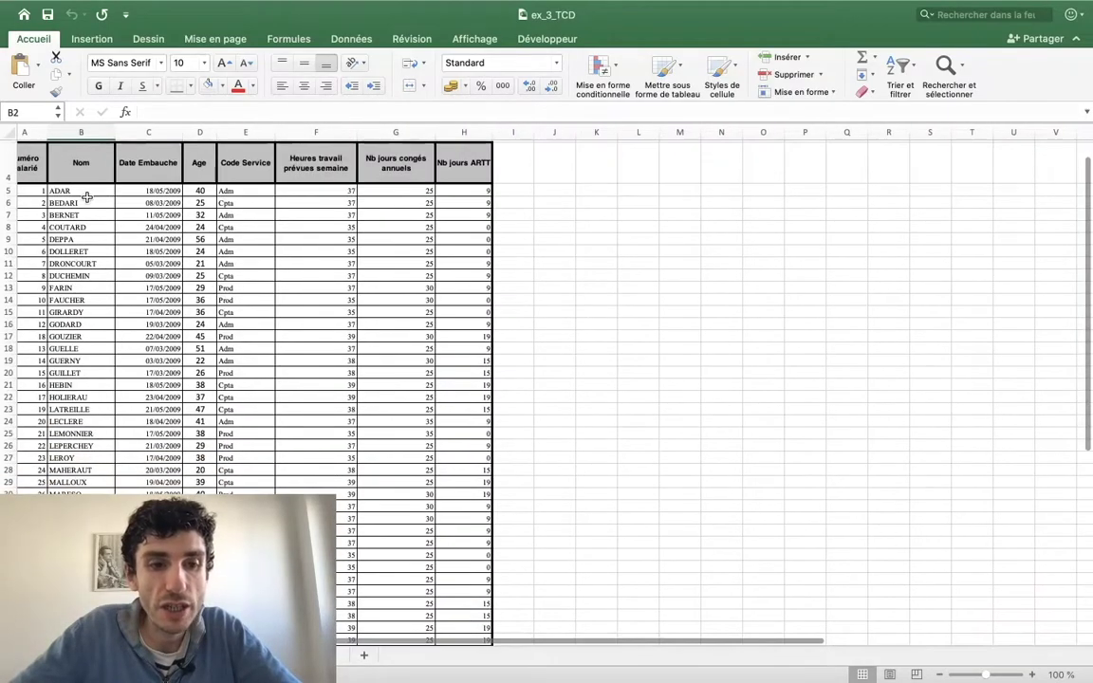
{"action": "scroll", "coordinate": [86, 196], "scroll_direction": "down", "scroll_amount": 15}
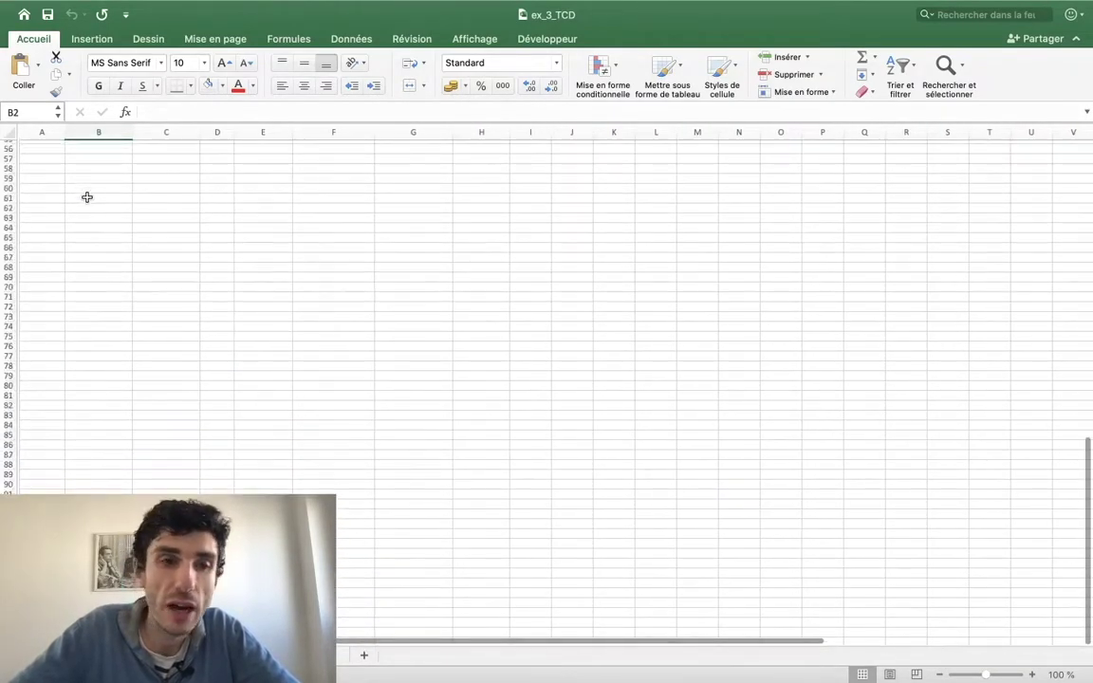
{"action": "scroll", "coordinate": [85, 196], "scroll_direction": "up", "scroll_amount": 20}
{"action": "scroll", "coordinate": [121, 200], "scroll_direction": "up", "scroll_amount": 5}
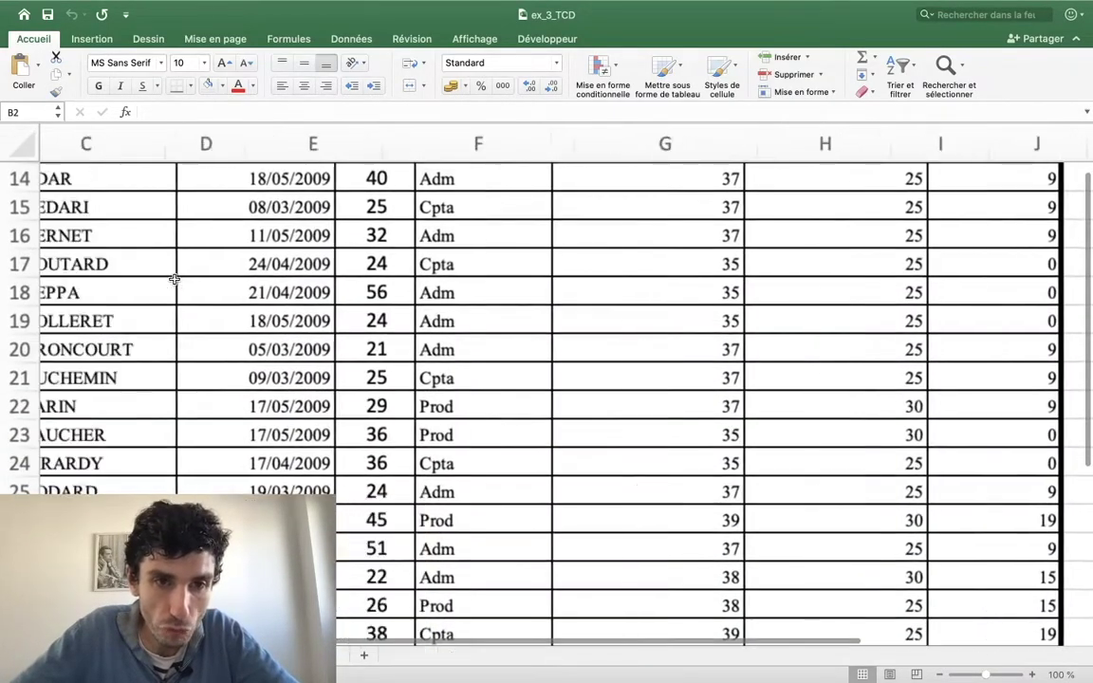
{"action": "scroll", "coordinate": [143, 275], "scroll_direction": "up", "scroll_amount": 5}
{"action": "scroll", "coordinate": [196, 392], "scroll_direction": "up", "scroll_amount": 5}
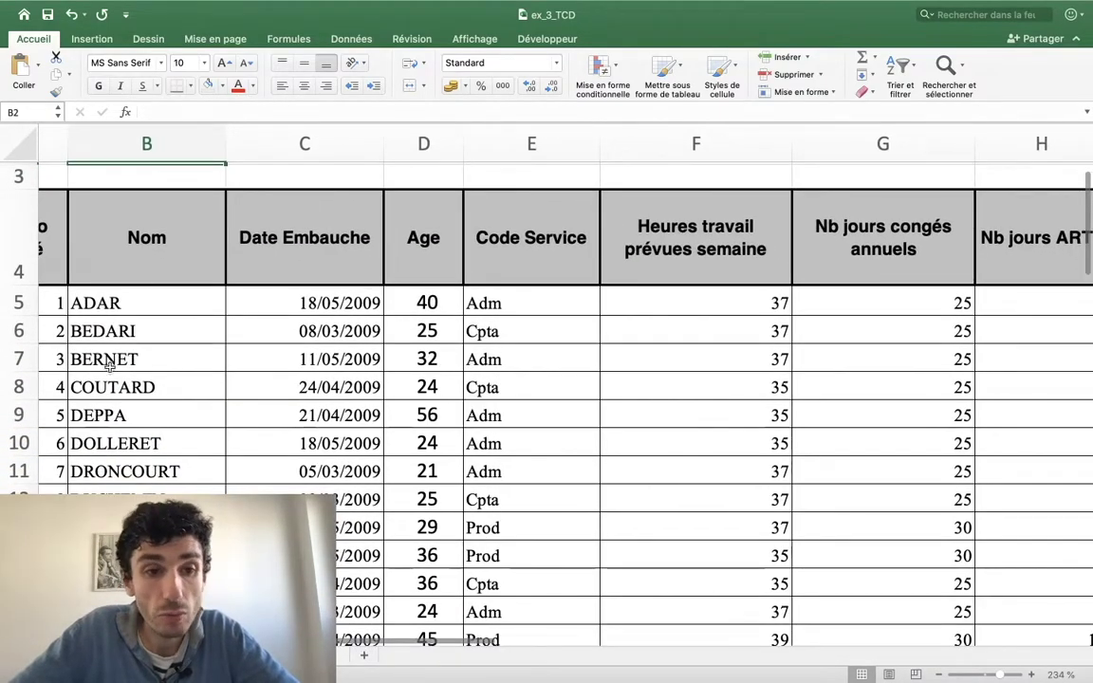
{"action": "scroll", "coordinate": [121, 378], "scroll_direction": "right", "scroll_amount": 3}
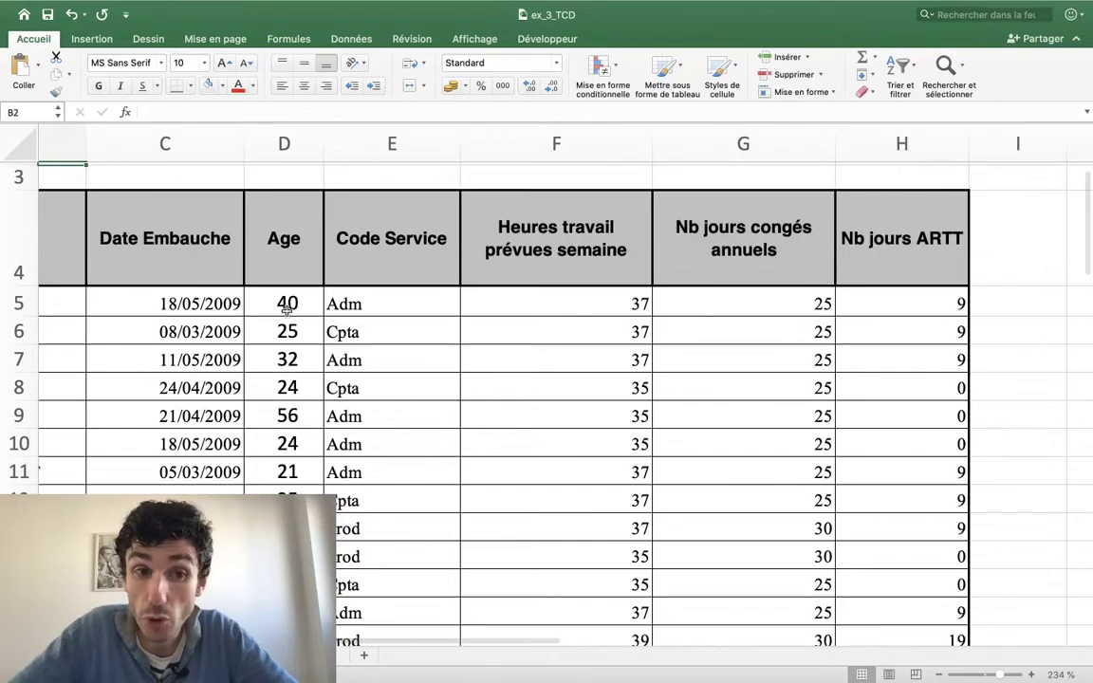
{"action": "scroll", "coordinate": [275, 298], "scroll_direction": "down", "scroll_amount": 1}
Step through the Age values below the D4 header.
{"action": "left_click", "coordinate": [303, 247]}
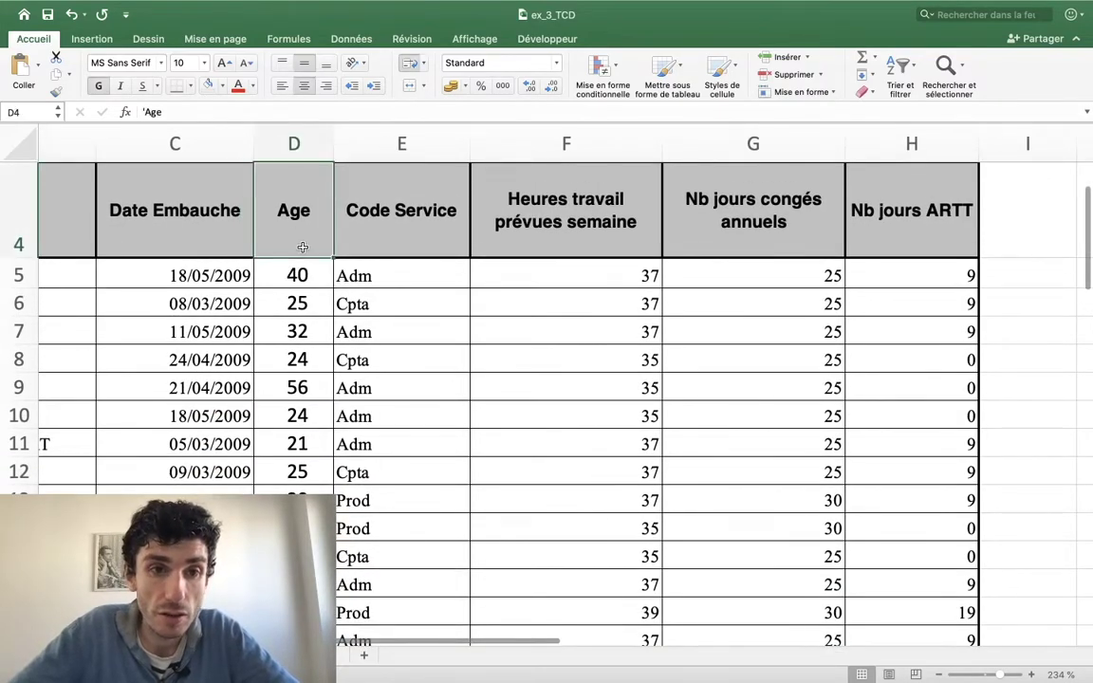
{"action": "key", "text": "Down"}
{"action": "key", "text": "Down"}
{"action": "key", "text": "Down"}
{"action": "key", "text": "Down"}
{"action": "key", "text": "Up"}
{"action": "key", "text": "Up"}
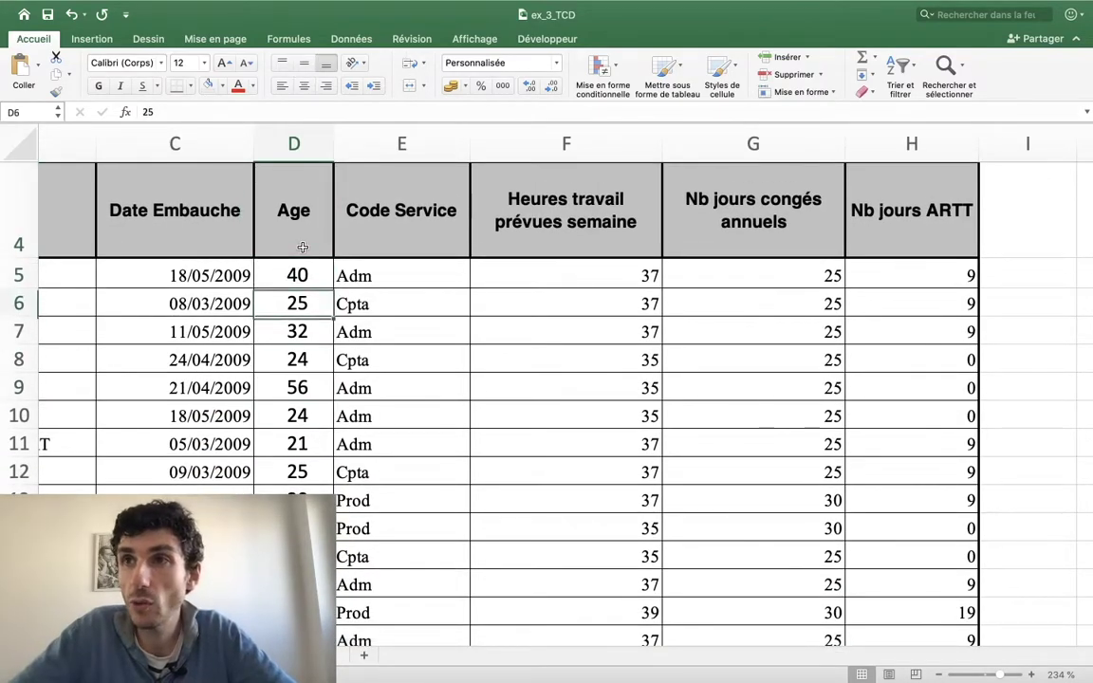
{"action": "key", "text": "Up"}
{"action": "key", "text": "Down"}
{"action": "key", "text": "Down"}
{"action": "key", "text": "Up"}
{"action": "key", "text": "Up"}
{"action": "key", "text": "Up"}
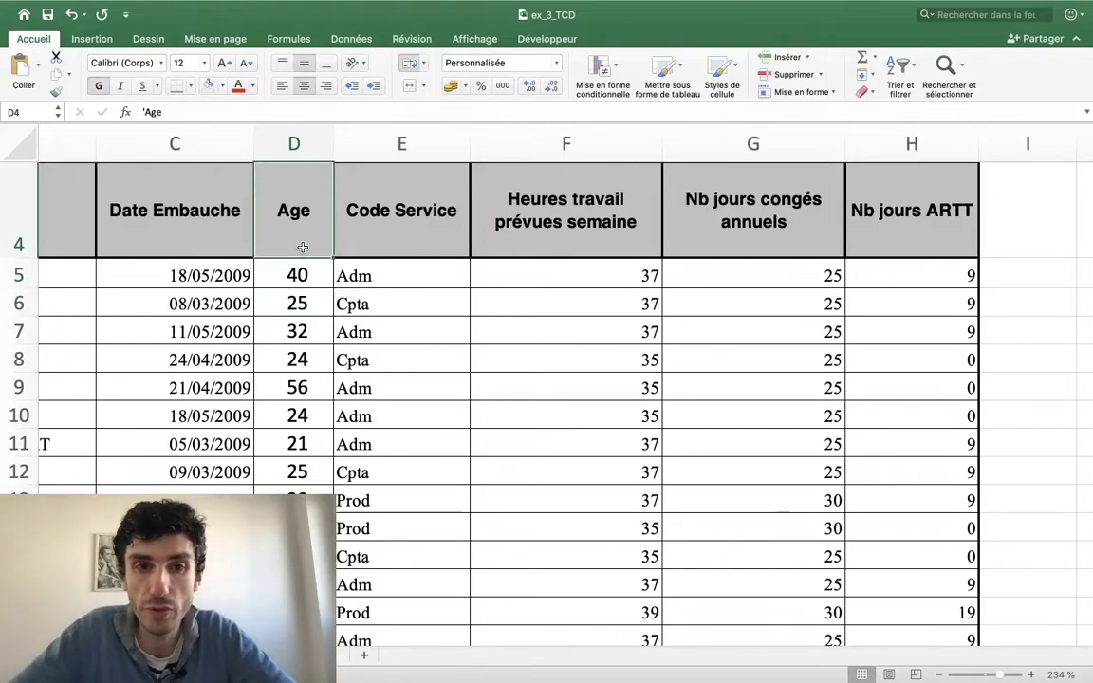
{"action": "scroll", "coordinate": [303, 246], "scroll_direction": "up", "scroll_amount": 1}
Inspect the Code Service, weekly hours, annual leave and ARTT columns in row 5.
{"action": "left_click", "coordinate": [384, 292]}
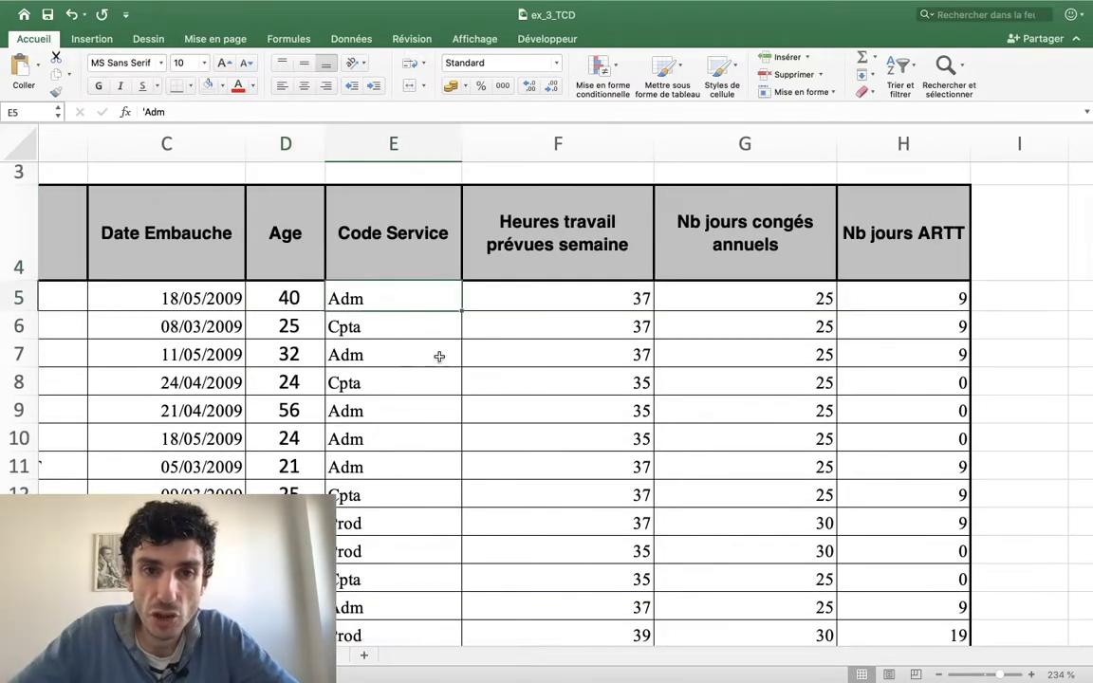
{"action": "left_click", "coordinate": [555, 295]}
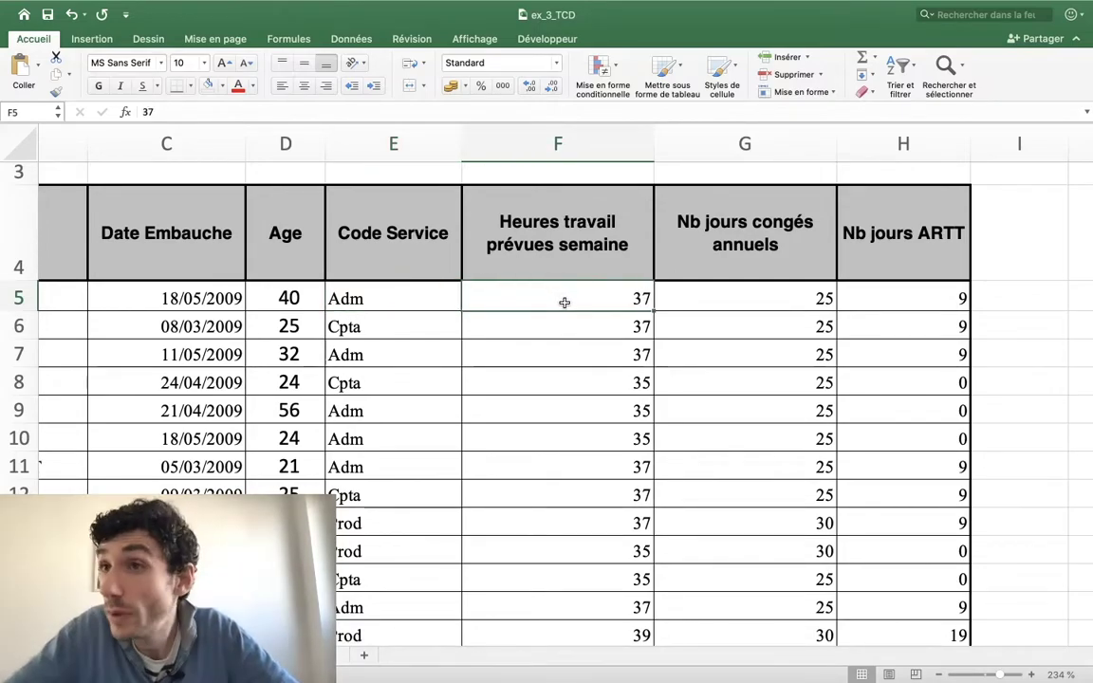
{"action": "key", "text": "Right"}
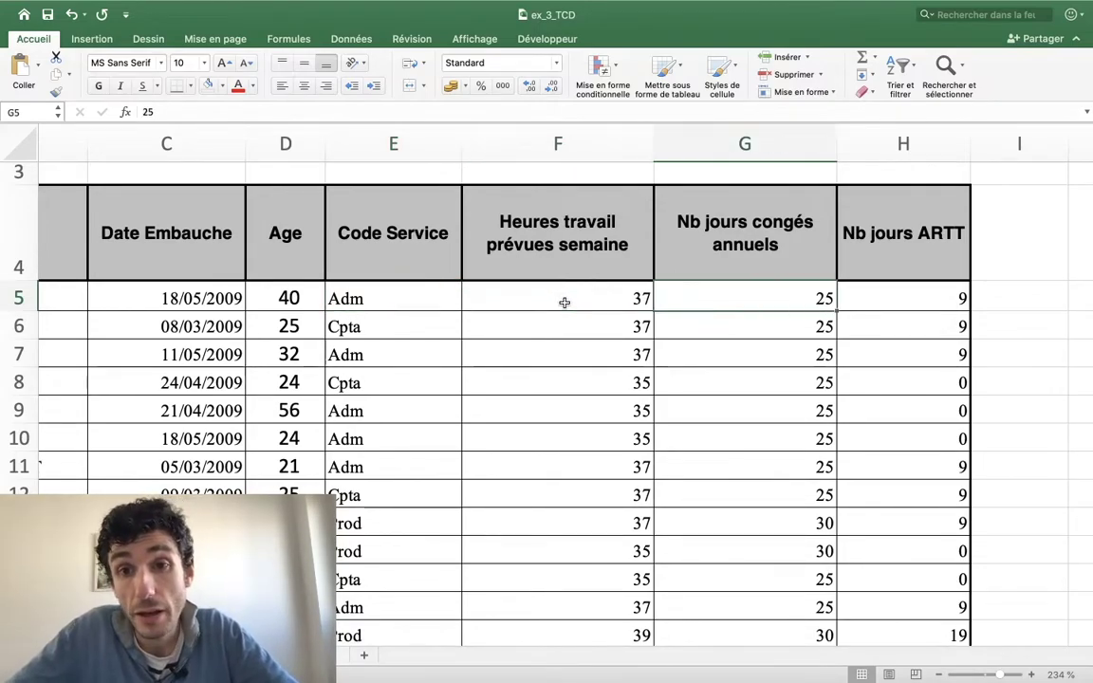
{"action": "key", "text": "Right"}
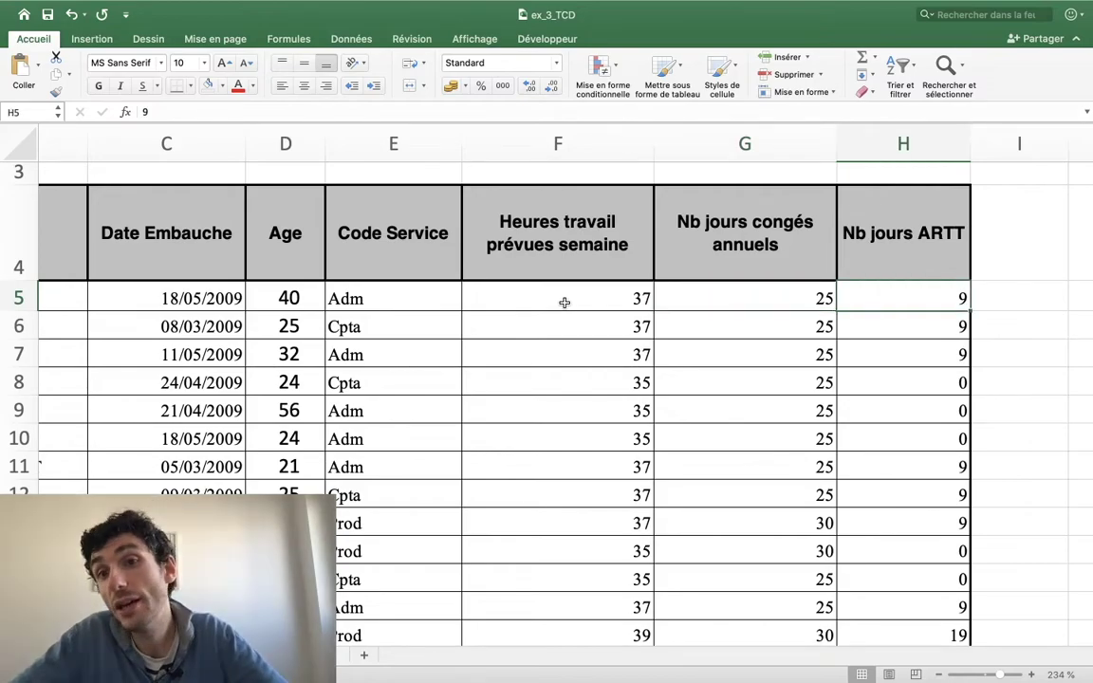
{"action": "key", "text": "Up"}
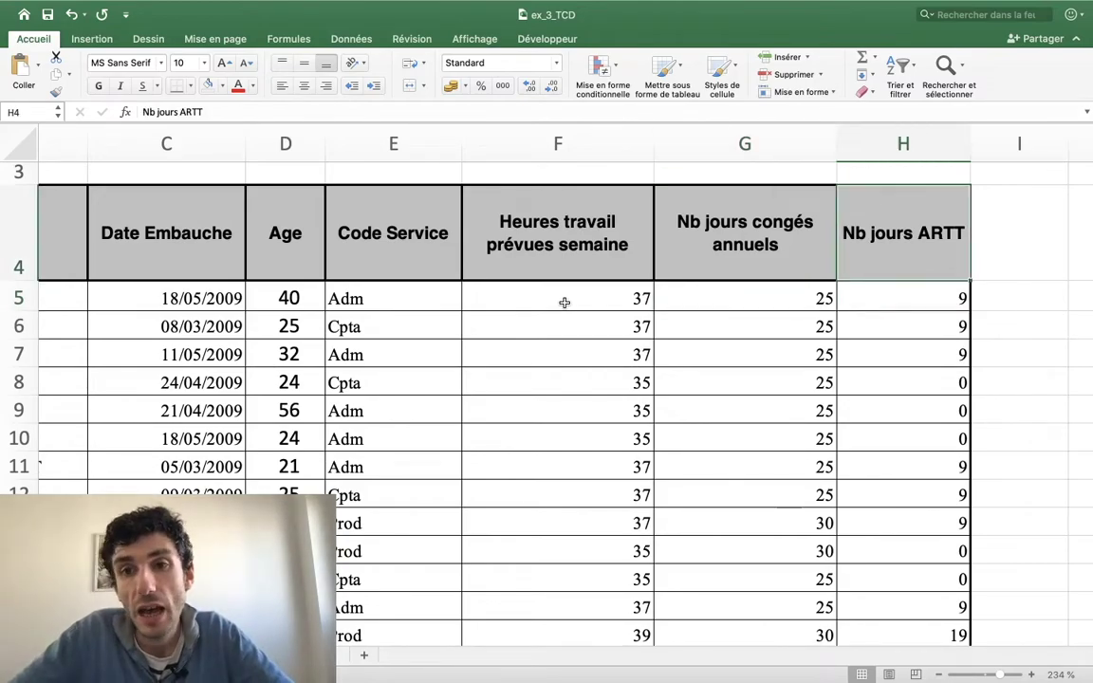
{"action": "key", "text": "Left"}
{"action": "scroll", "coordinate": [565, 302], "scroll_direction": "down", "scroll_amount": 5}
{"action": "scroll", "coordinate": [564, 302], "scroll_direction": "down", "scroll_amount": 10}
{"action": "scroll", "coordinate": [565, 301], "scroll_direction": "up", "scroll_amount": 10}
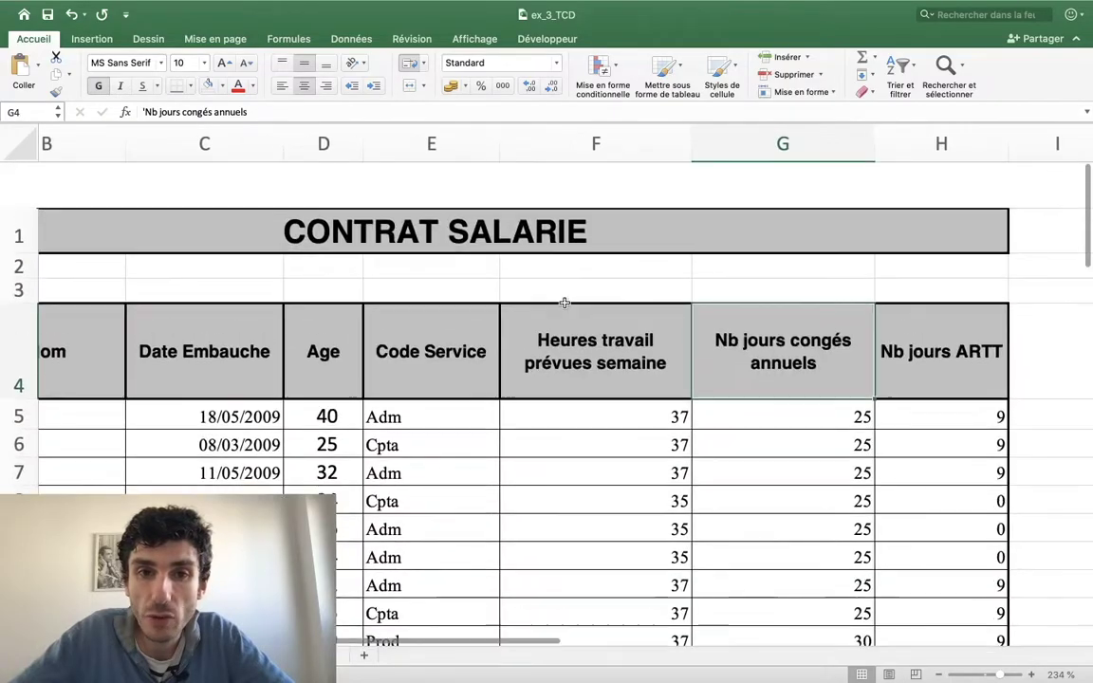
{"action": "scroll", "coordinate": [564, 302], "scroll_direction": "down", "scroll_amount": 5}
{"action": "scroll", "coordinate": [564, 302], "scroll_direction": "up", "scroll_amount": 3}
{"action": "scroll", "coordinate": [565, 301], "scroll_direction": "up", "scroll_amount": 5}
{"action": "scroll", "coordinate": [646, 312], "scroll_direction": "right", "scroll_amount": 2}
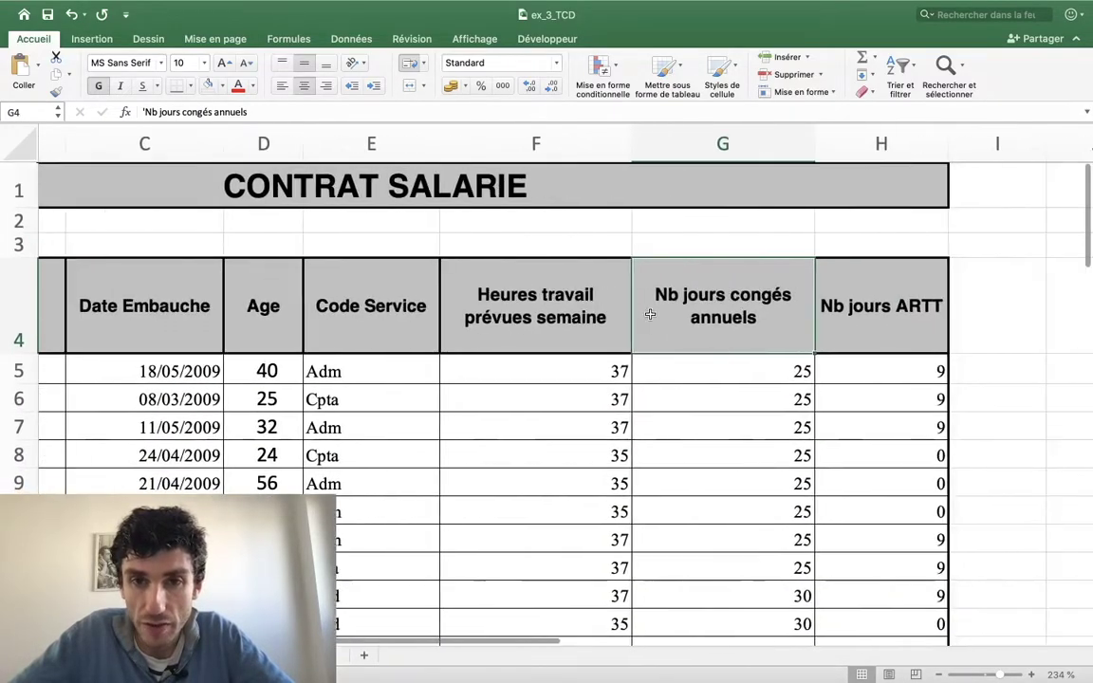
{"action": "scroll", "coordinate": [648, 313], "scroll_direction": "right", "scroll_amount": 2}
{"action": "scroll", "coordinate": [650, 314], "scroll_direction": "left", "scroll_amount": 2}
{"action": "scroll", "coordinate": [649, 314], "scroll_direction": "down", "scroll_amount": 2}
{"action": "scroll", "coordinate": [650, 314], "scroll_direction": "down", "scroll_amount": 3}
{"action": "scroll", "coordinate": [650, 314], "scroll_direction": "left", "scroll_amount": 1}
{"action": "scroll", "coordinate": [650, 314], "scroll_direction": "up", "scroll_amount": 1}
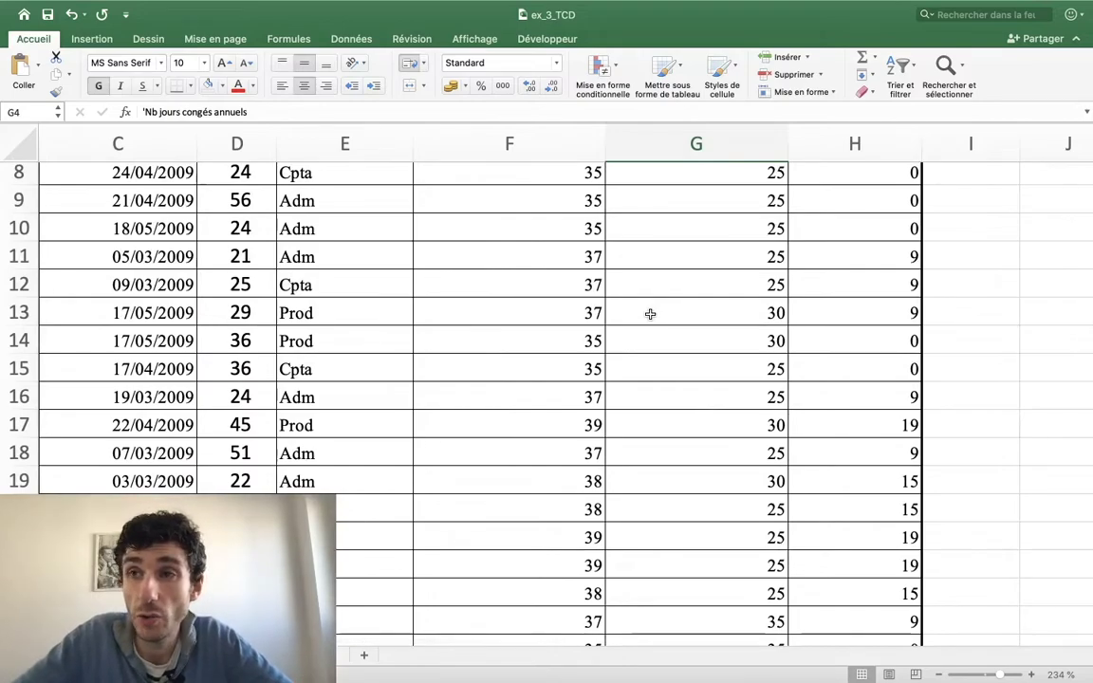
{"action": "scroll", "coordinate": [650, 314], "scroll_direction": "up", "scroll_amount": 2}
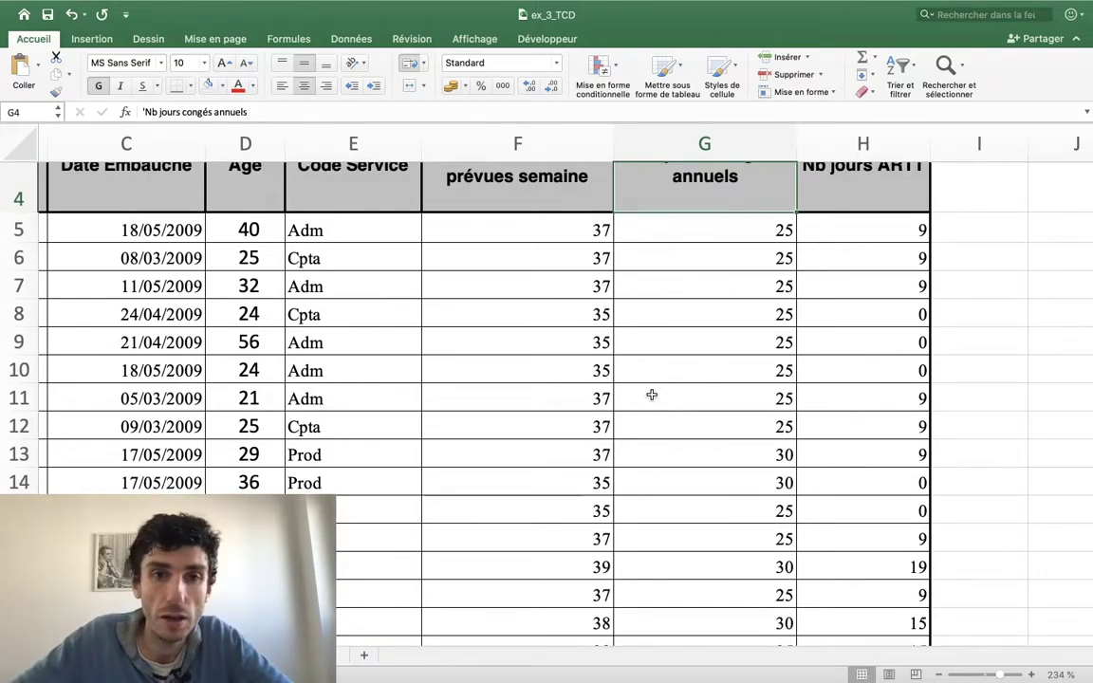
{"action": "scroll", "coordinate": [651, 394], "scroll_direction": "up", "scroll_amount": 3}
{"action": "scroll", "coordinate": [652, 394], "scroll_direction": "down", "scroll_amount": 1}
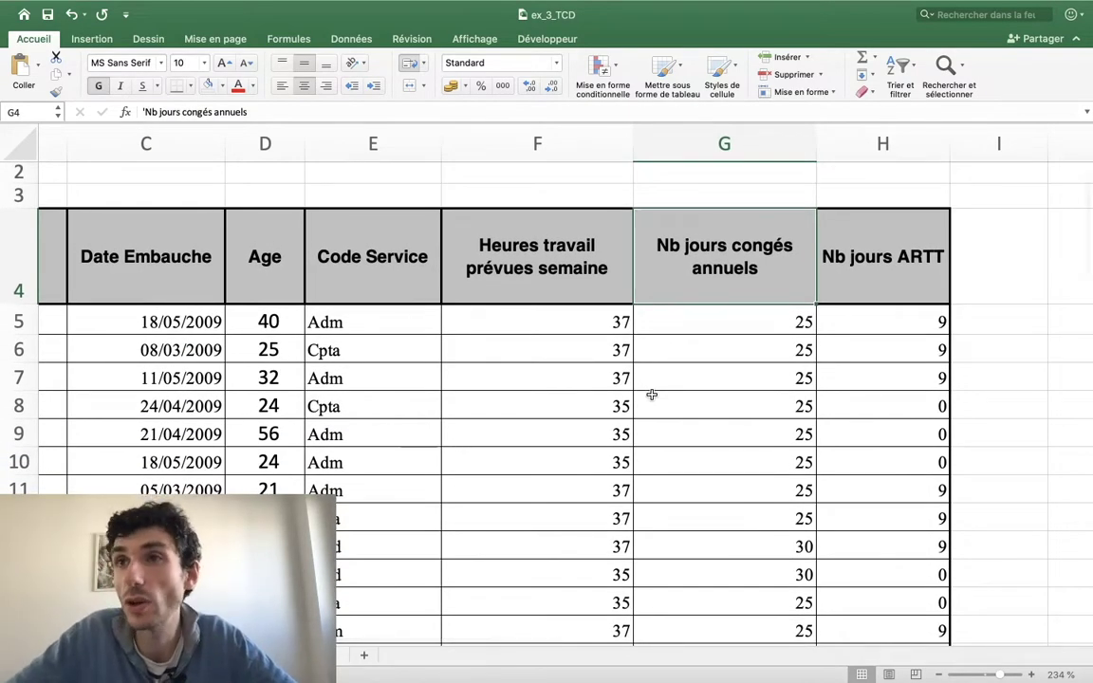
{"action": "scroll", "coordinate": [652, 395], "scroll_direction": "down", "scroll_amount": 3}
{"action": "scroll", "coordinate": [652, 394], "scroll_direction": "down", "scroll_amount": 2}
{"action": "scroll", "coordinate": [652, 395], "scroll_direction": "down", "scroll_amount": 3}
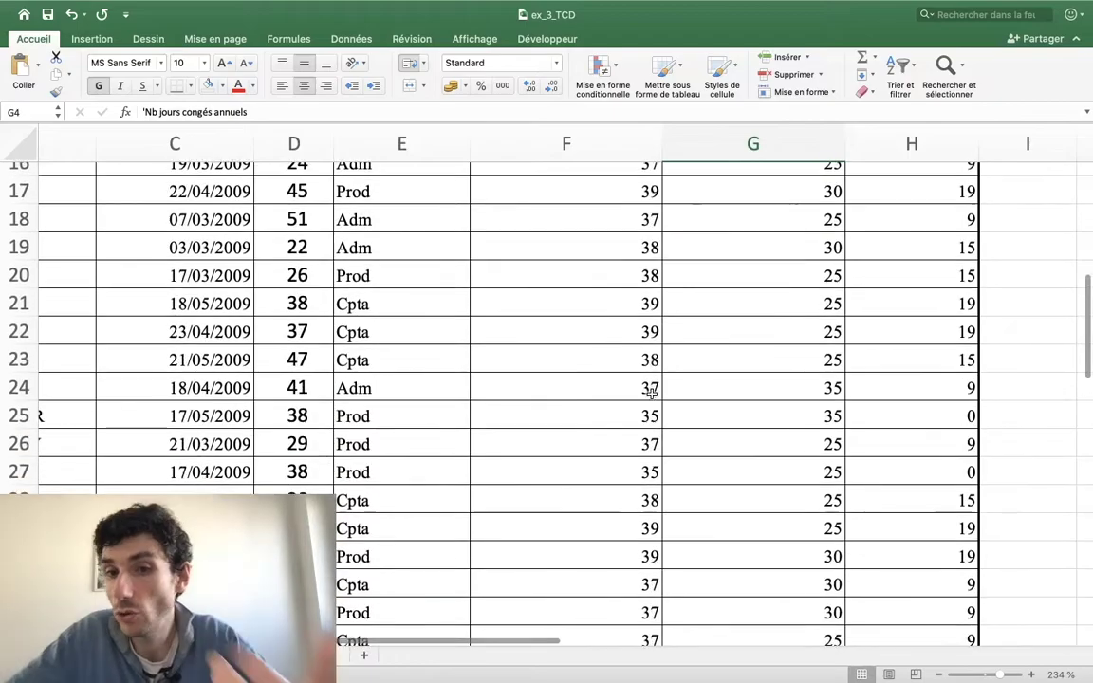
{"action": "scroll", "coordinate": [652, 395], "scroll_direction": "down", "scroll_amount": 1}
{"action": "scroll", "coordinate": [652, 395], "scroll_direction": "down", "scroll_amount": 3}
{"action": "scroll", "coordinate": [652, 395], "scroll_direction": "down", "scroll_amount": 4}
{"action": "scroll", "coordinate": [651, 390], "scroll_direction": "up", "scroll_amount": 3}
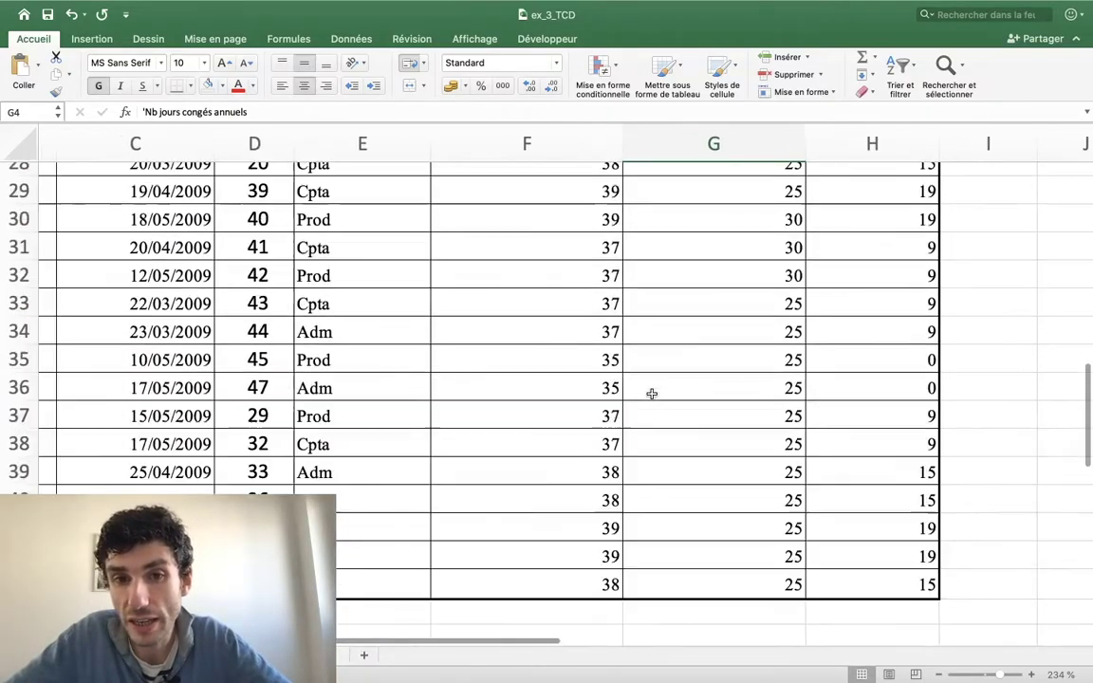
{"action": "scroll", "coordinate": [629, 287], "scroll_direction": "up", "scroll_amount": 4}
{"action": "scroll", "coordinate": [617, 254], "scroll_direction": "down", "scroll_amount": 1}
{"action": "scroll", "coordinate": [616, 254], "scroll_direction": "down", "scroll_amount": 3}
{"action": "scroll", "coordinate": [541, 254], "scroll_direction": "down", "scroll_amount": 1}
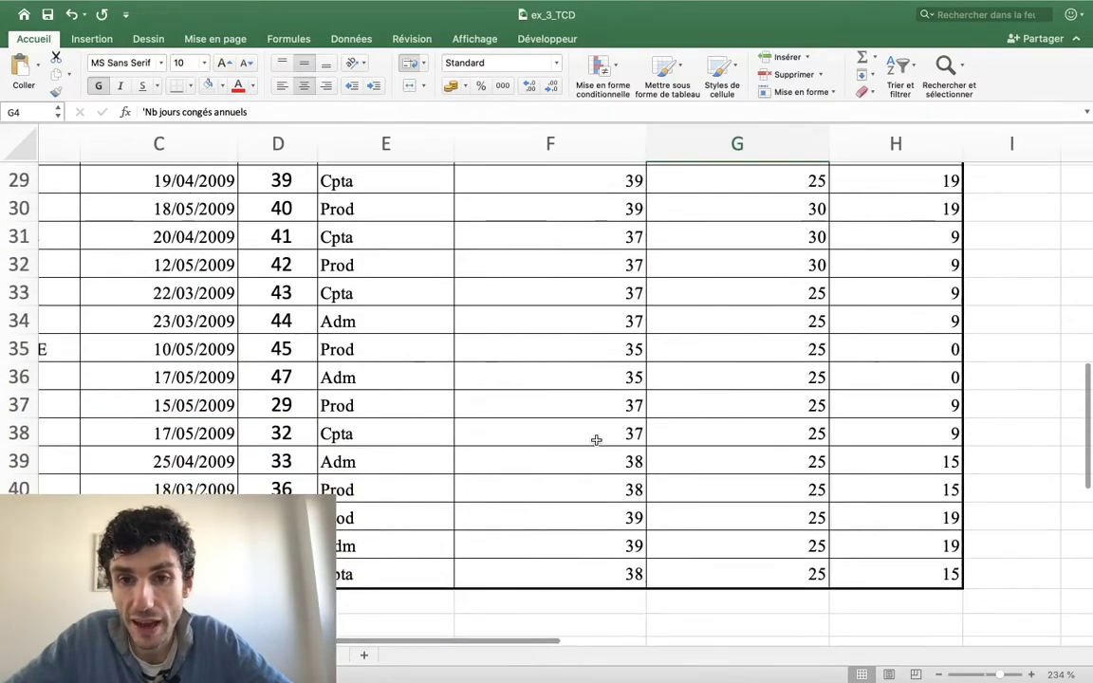
{"action": "scroll", "coordinate": [587, 371], "scroll_direction": "up", "scroll_amount": 10}
{"action": "scroll", "coordinate": [587, 371], "scroll_direction": "left", "scroll_amount": 5}
{"action": "scroll", "coordinate": [587, 370], "scroll_direction": "down", "scroll_amount": 1}
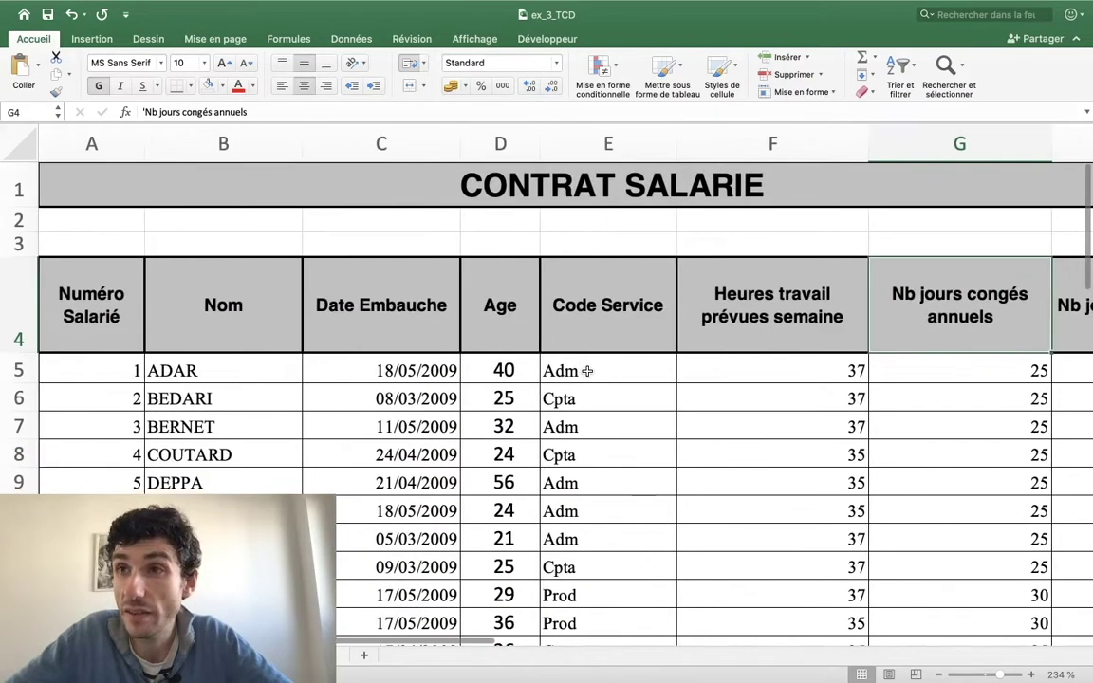
{"action": "scroll", "coordinate": [587, 370], "scroll_direction": "right", "scroll_amount": 2}
{"action": "scroll", "coordinate": [587, 371], "scroll_direction": "down", "scroll_amount": 1}
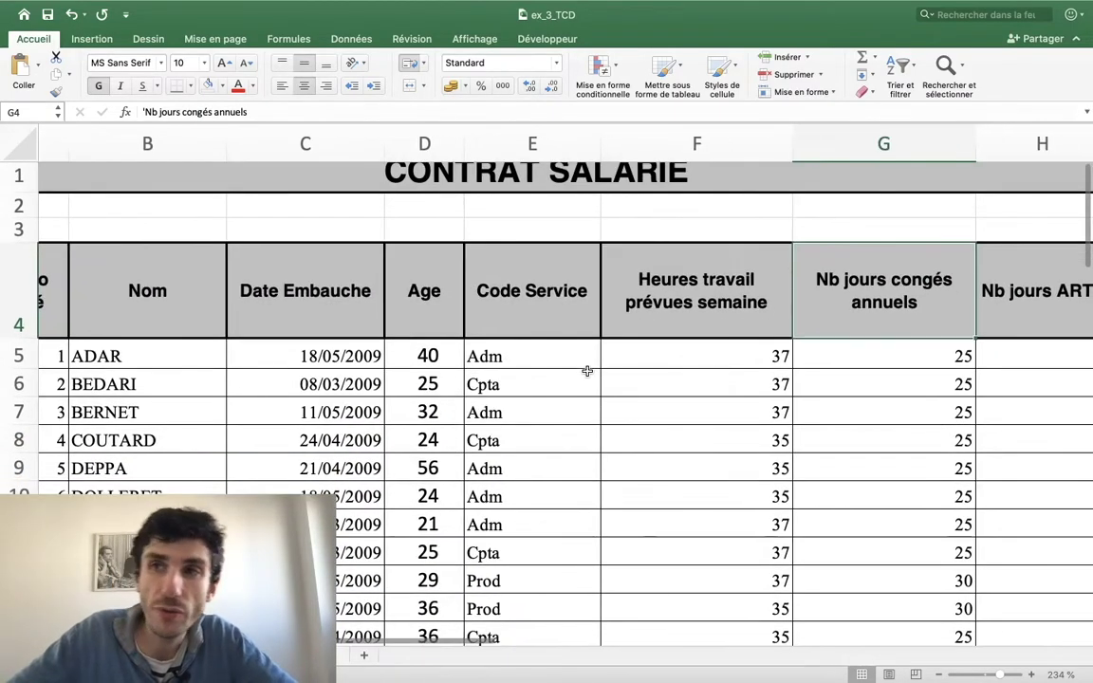
{"action": "left_click", "coordinate": [1049, 303]}
{"action": "scroll", "coordinate": [1044, 301], "scroll_direction": "right", "scroll_amount": 3}
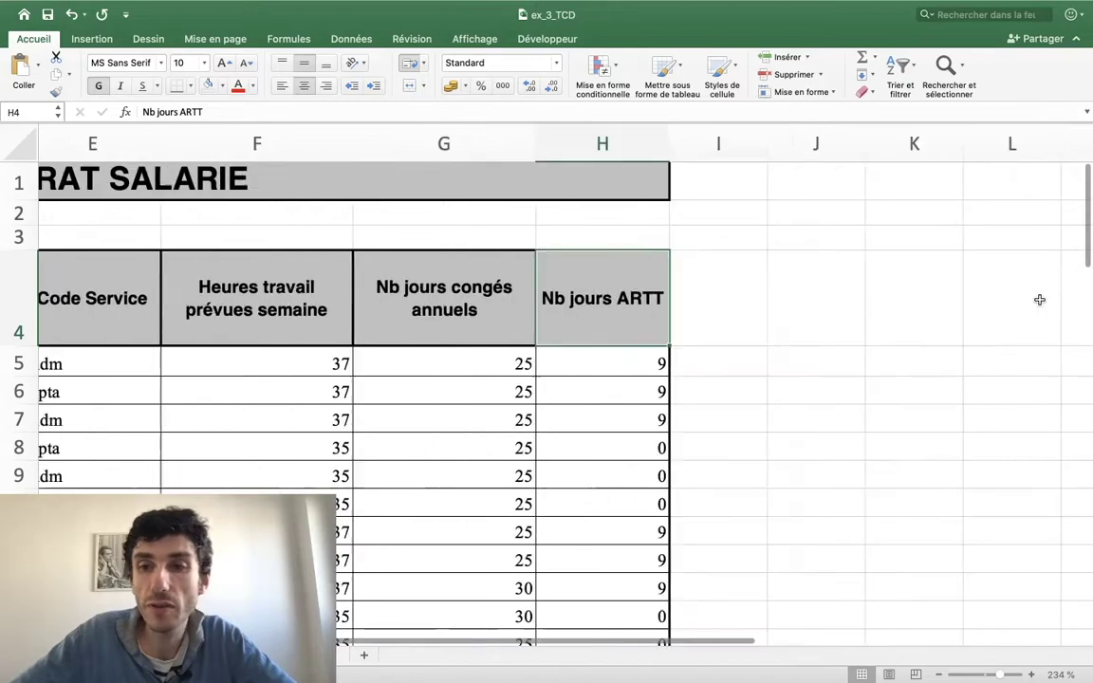
{"action": "scroll", "coordinate": [1043, 302], "scroll_direction": "left", "scroll_amount": 5}
{"action": "left_click_drag", "start_coordinate": [773, 399], "coordinate": [652, 376]}
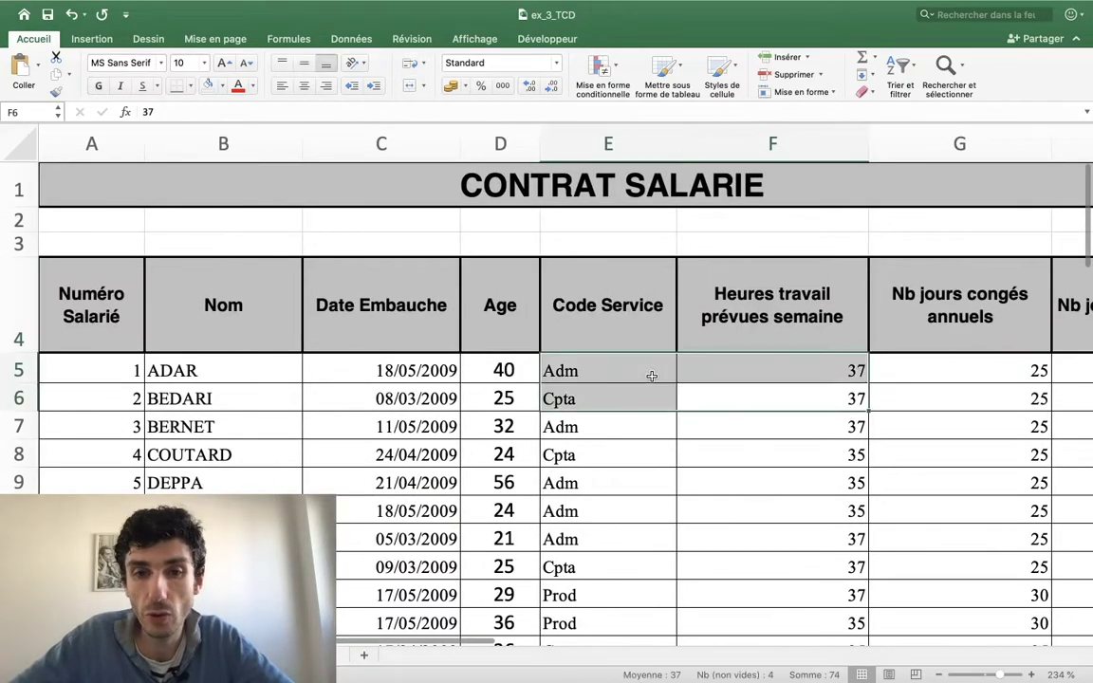
{"action": "left_click", "coordinate": [605, 427]}
{"action": "key", "text": "super+a"}
{"action": "left_click", "coordinate": [584, 415]}
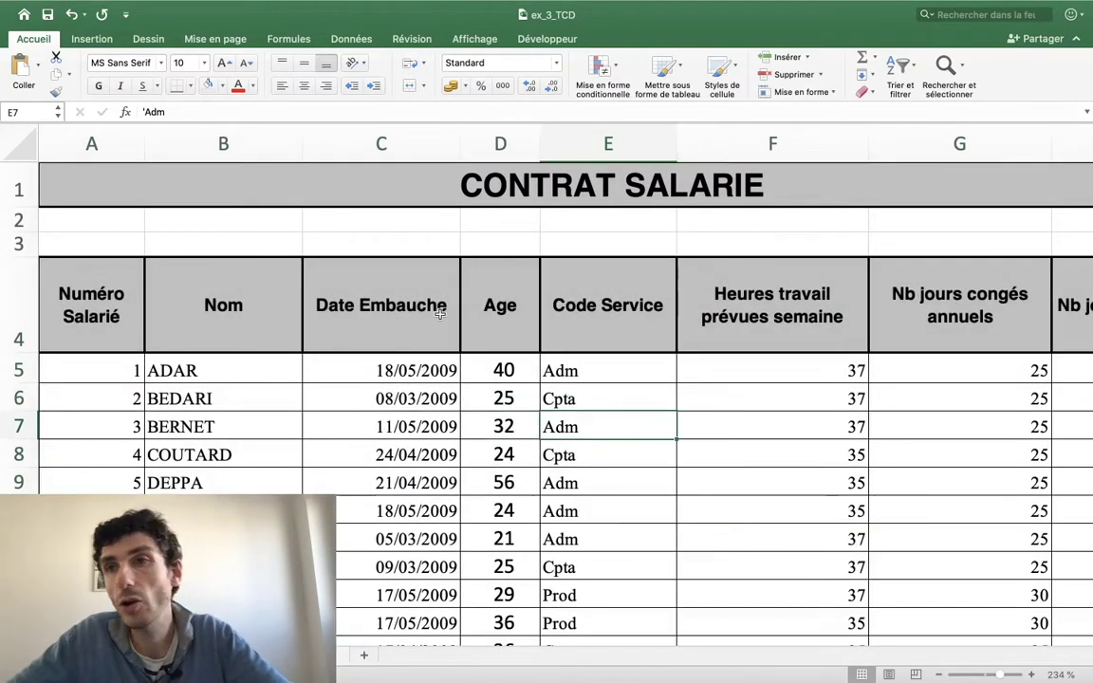
{"action": "scroll", "coordinate": [569, 481], "scroll_direction": "down", "scroll_amount": 3}
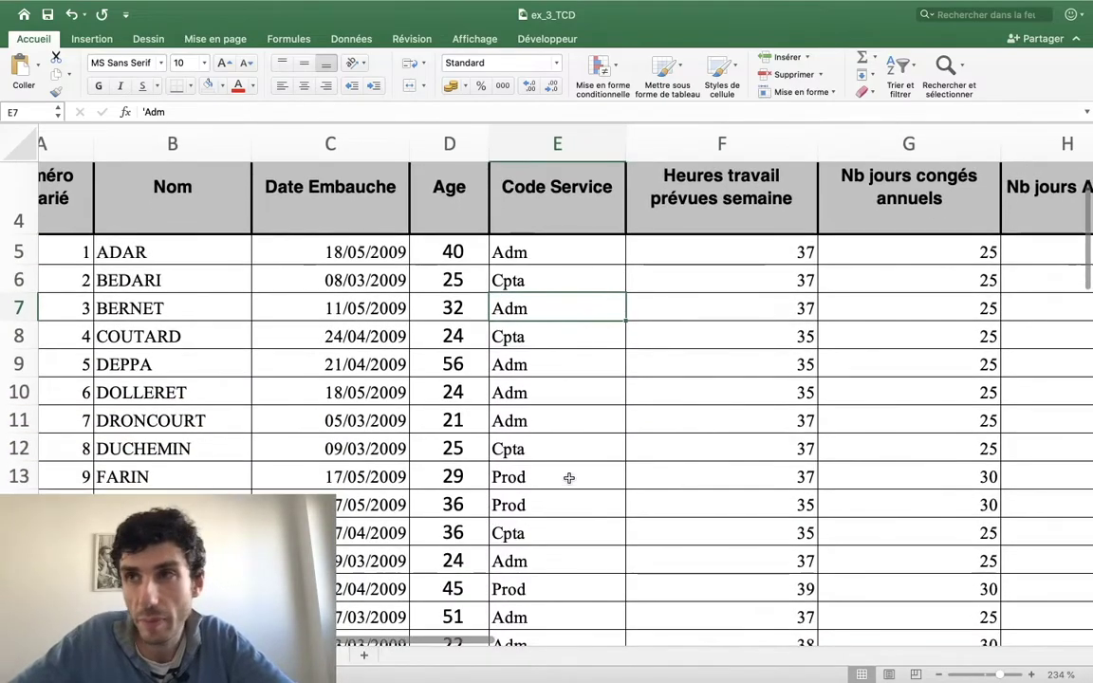
{"action": "scroll", "coordinate": [569, 481], "scroll_direction": "up", "scroll_amount": 3}
{"action": "scroll", "coordinate": [569, 481], "scroll_direction": "down", "scroll_amount": 2}
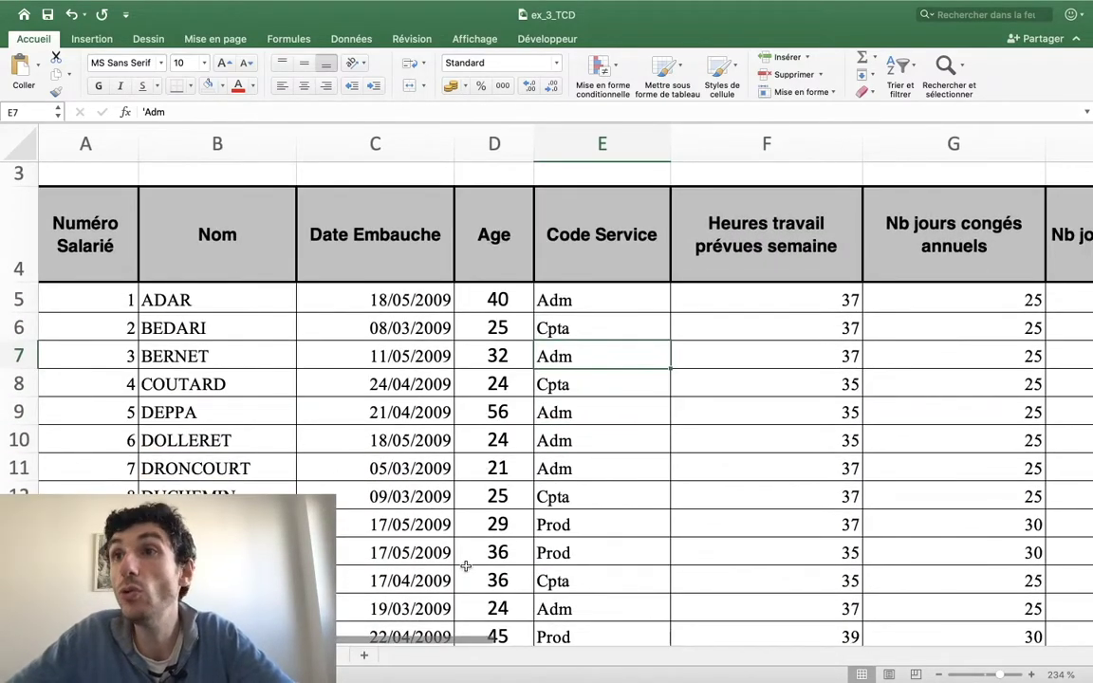
{"action": "left_click", "coordinate": [506, 430]}
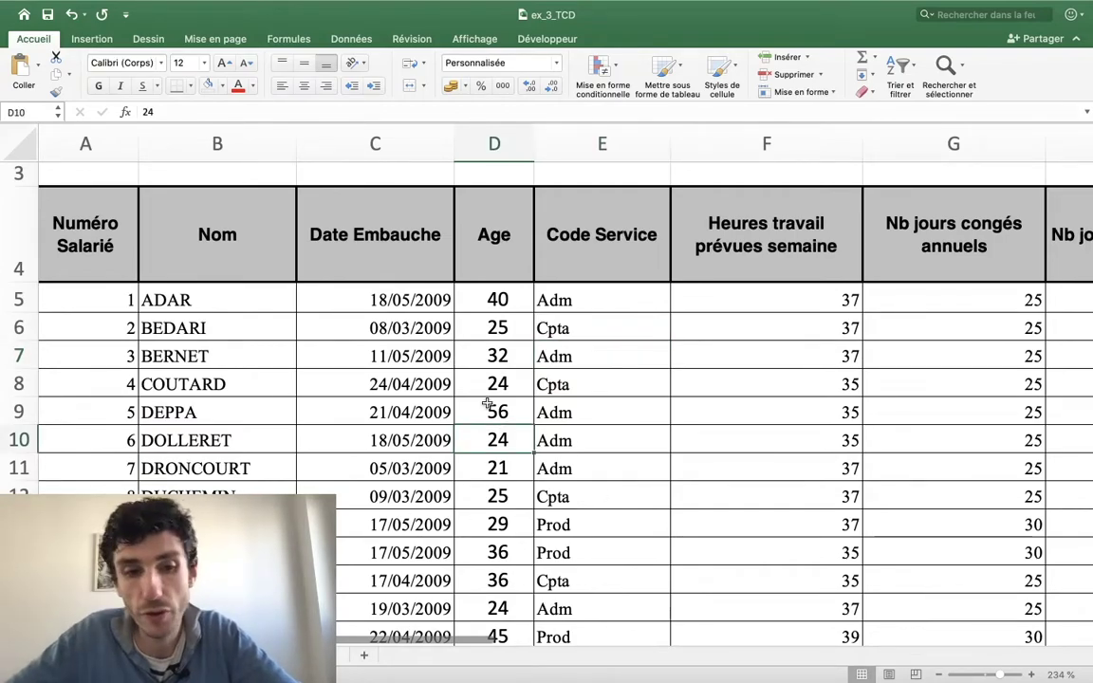
{"action": "key", "text": "ctrl+a"}
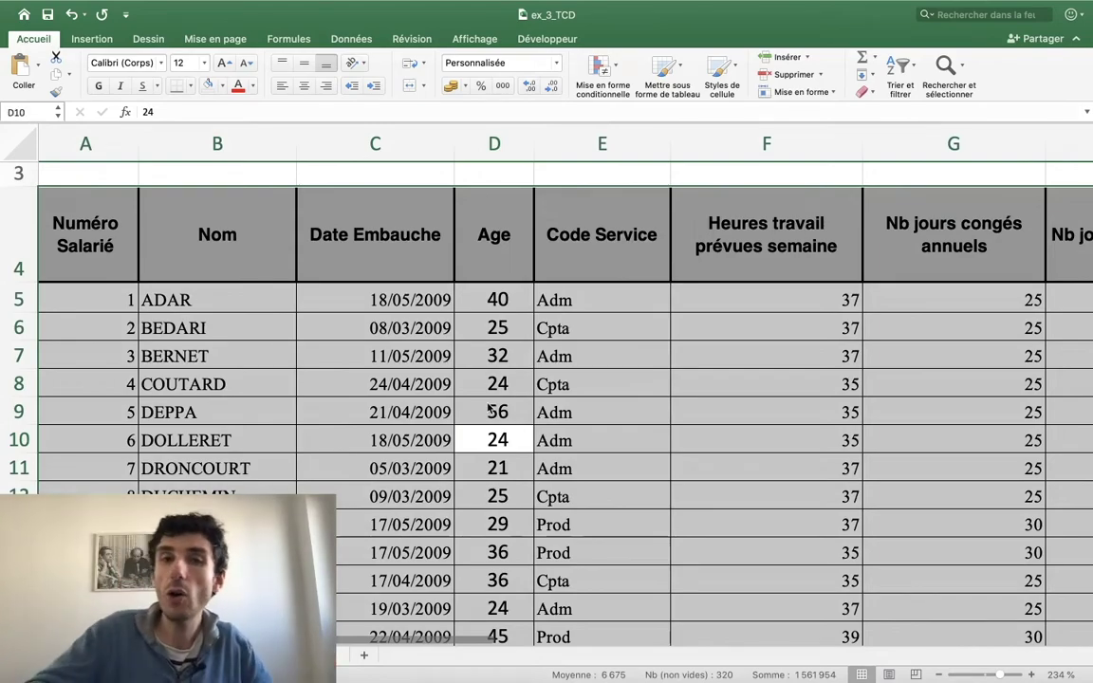
{"action": "scroll", "coordinate": [488, 406], "scroll_direction": "down", "scroll_amount": 5}
{"action": "scroll", "coordinate": [487, 403], "scroll_direction": "down", "scroll_amount": 5}
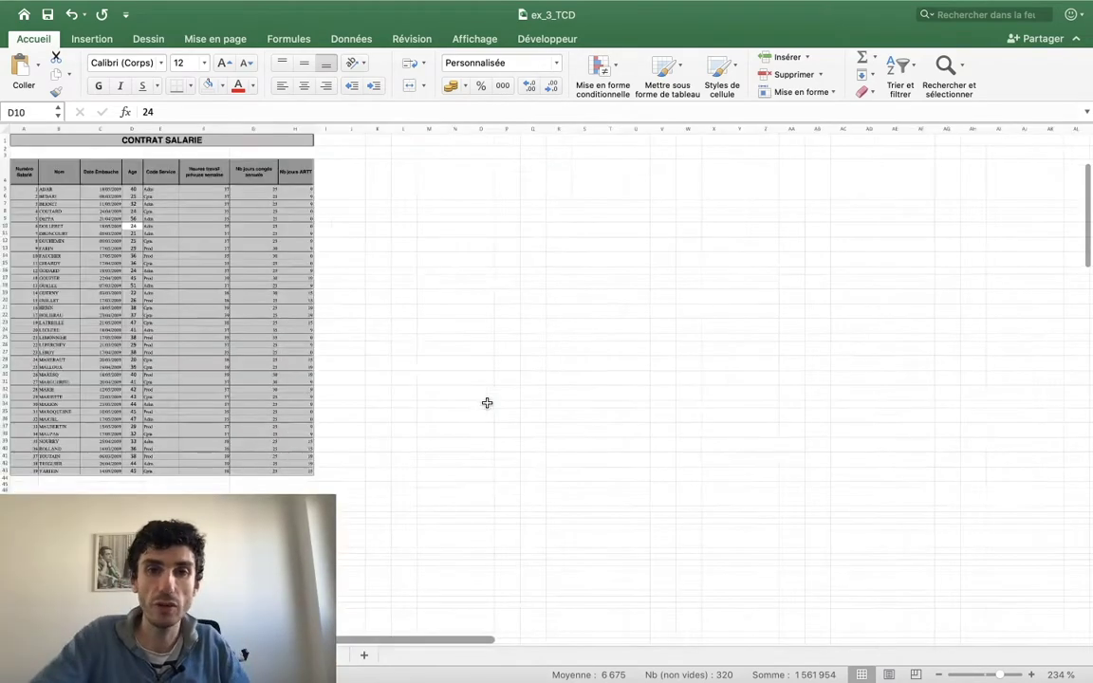
{"action": "scroll", "coordinate": [493, 393], "scroll_direction": "right", "scroll_amount": 2}
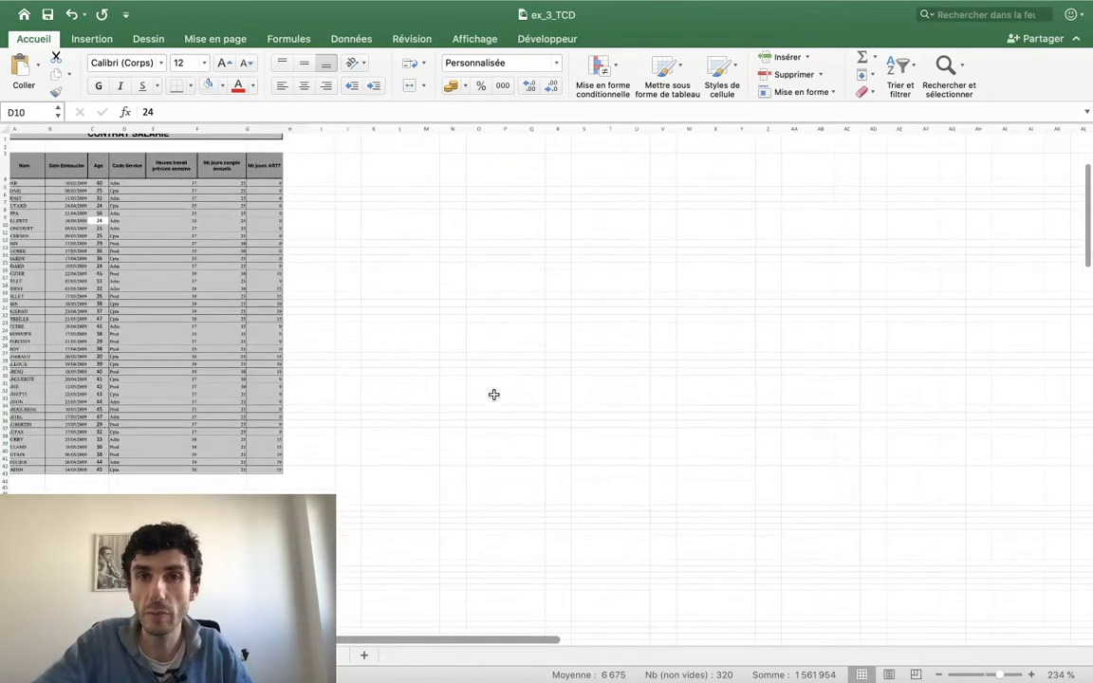
{"action": "scroll", "coordinate": [311, 427], "scroll_direction": "up", "scroll_amount": 5}
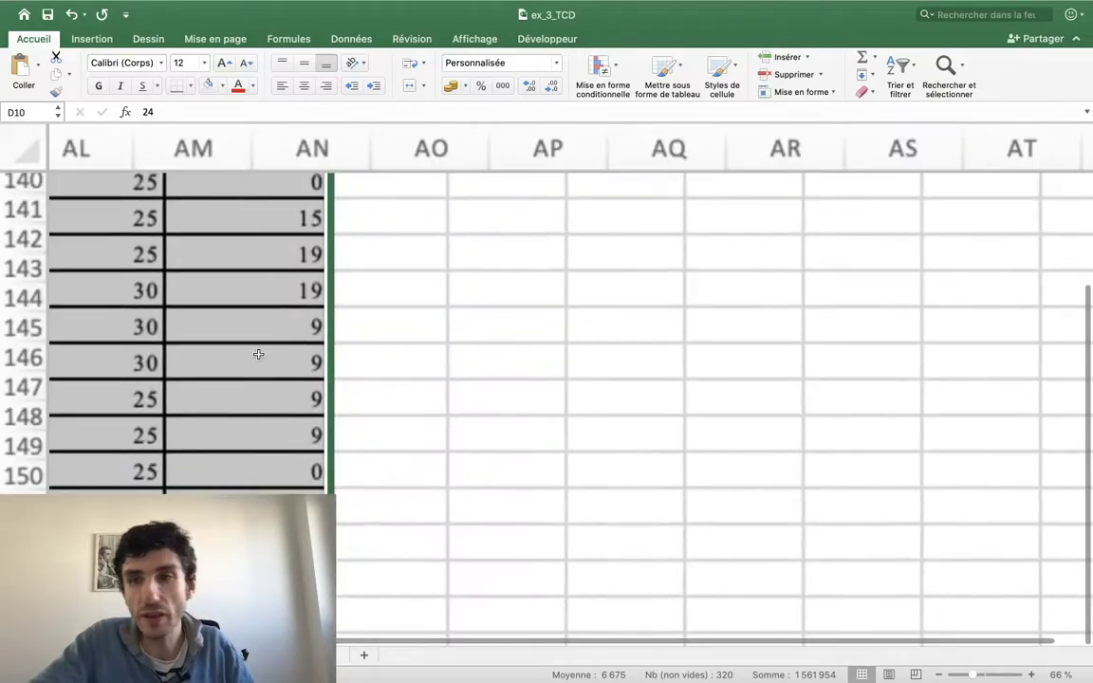
{"action": "scroll", "coordinate": [258, 354], "scroll_direction": "left", "scroll_amount": 5}
{"action": "scroll", "coordinate": [258, 354], "scroll_direction": "left", "scroll_amount": 5}
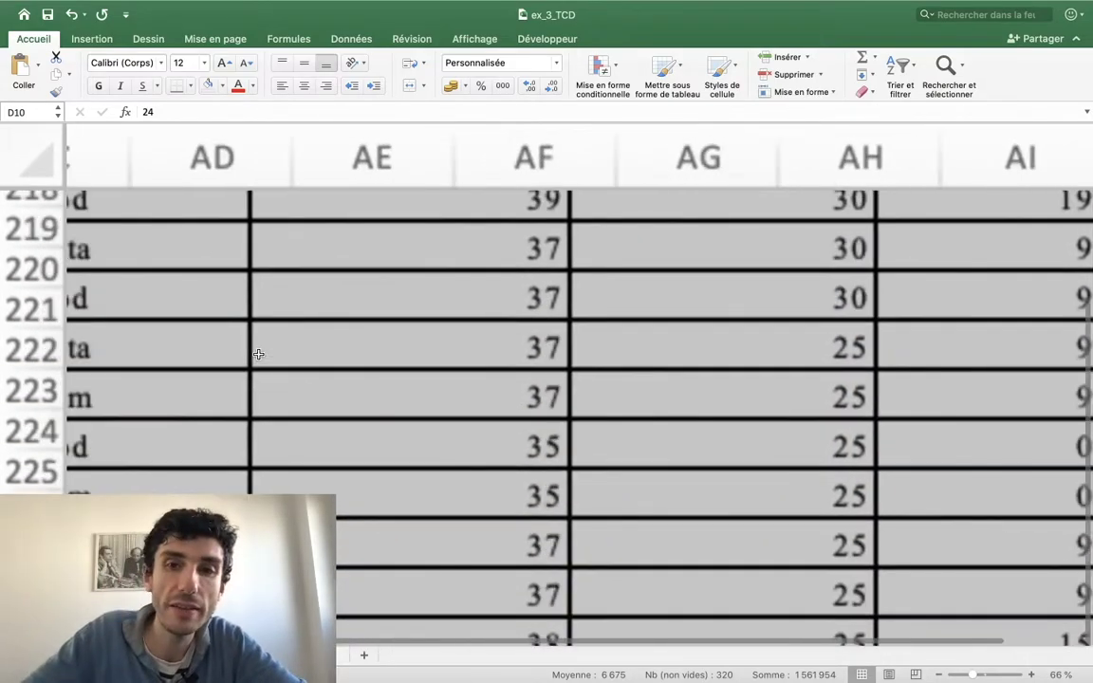
{"action": "scroll", "coordinate": [258, 354], "scroll_direction": "up", "scroll_amount": 10}
{"action": "scroll", "coordinate": [258, 354], "scroll_direction": "down", "scroll_amount": 1}
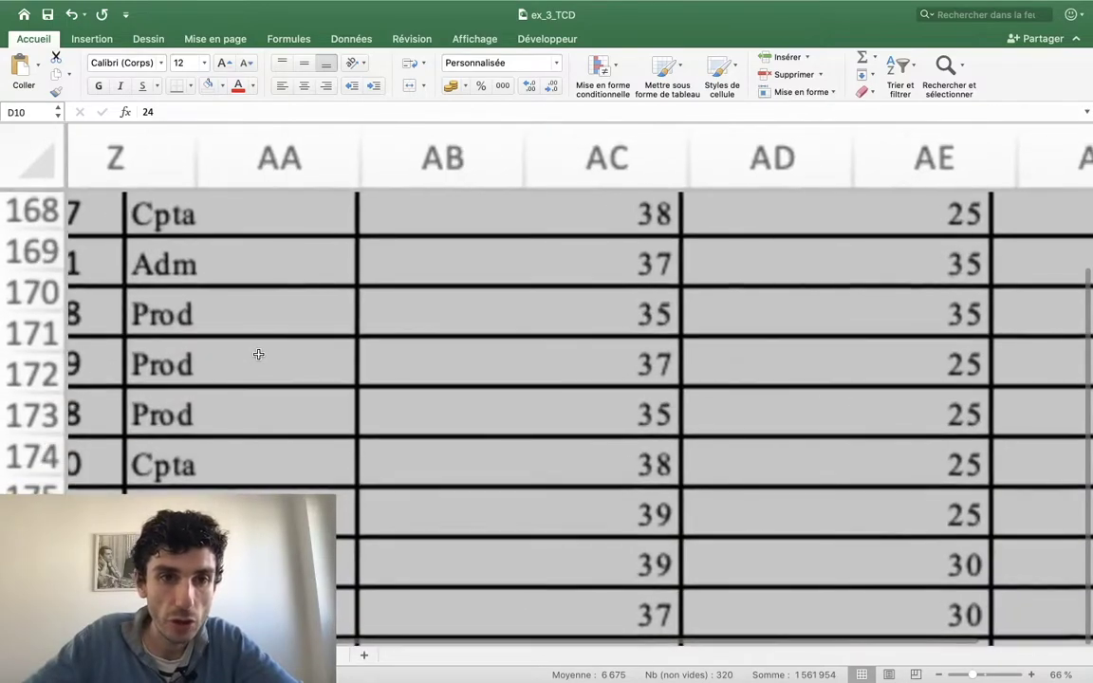
{"action": "scroll", "coordinate": [258, 354], "scroll_direction": "up", "scroll_amount": 10}
{"action": "scroll", "coordinate": [258, 354], "scroll_direction": "left", "scroll_amount": 3}
{"action": "scroll", "coordinate": [258, 354], "scroll_direction": "left", "scroll_amount": 10}
{"action": "scroll", "coordinate": [258, 353], "scroll_direction": "up", "scroll_amount": 5}
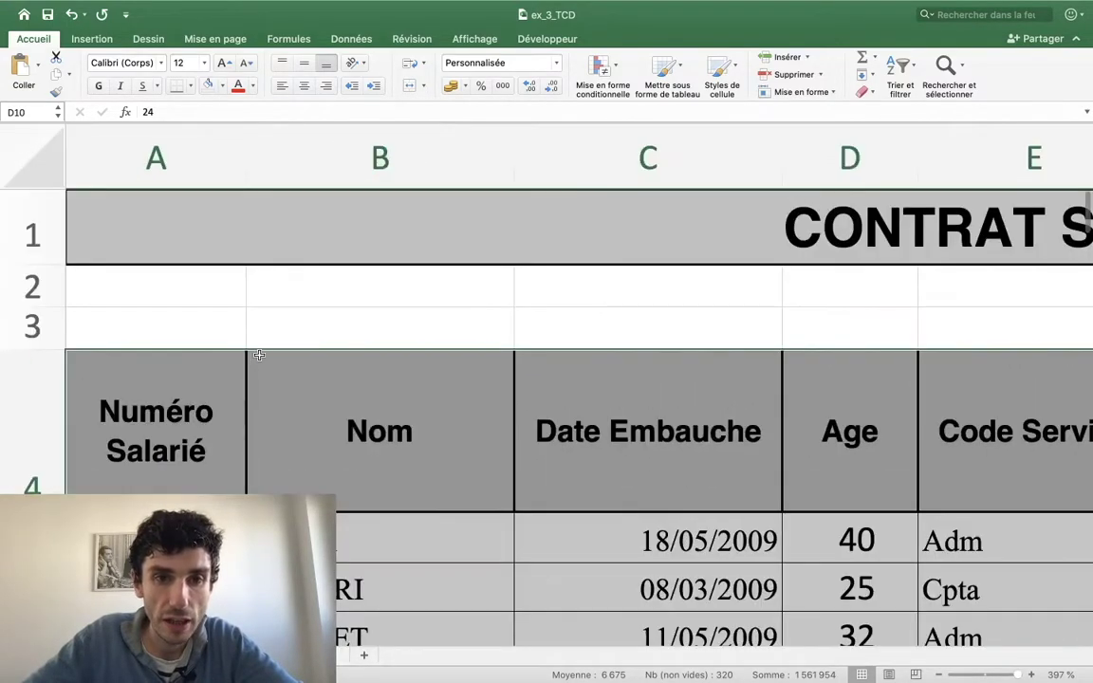
{"action": "scroll", "coordinate": [258, 354], "scroll_direction": "up", "scroll_amount": 3}
{"action": "scroll", "coordinate": [261, 359], "scroll_direction": "down", "scroll_amount": 3}
{"action": "scroll", "coordinate": [261, 360], "scroll_direction": "down", "scroll_amount": 3}
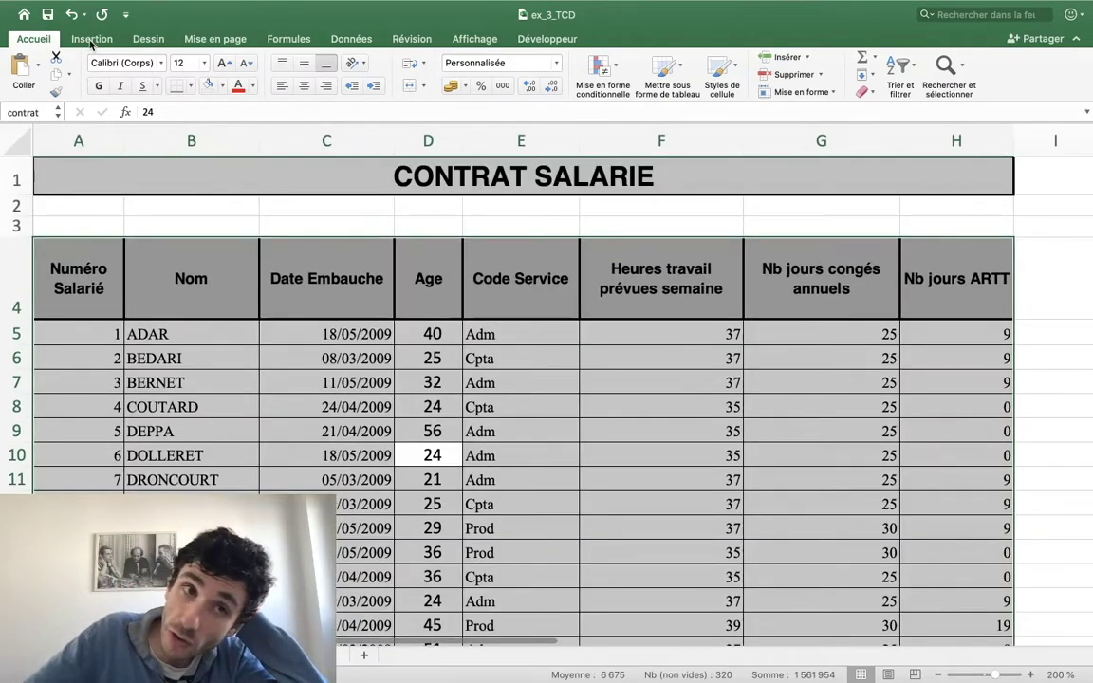
Create a trial pivot table from the employee table on a new sheet.
{"action": "left_click", "coordinate": [91, 40]}
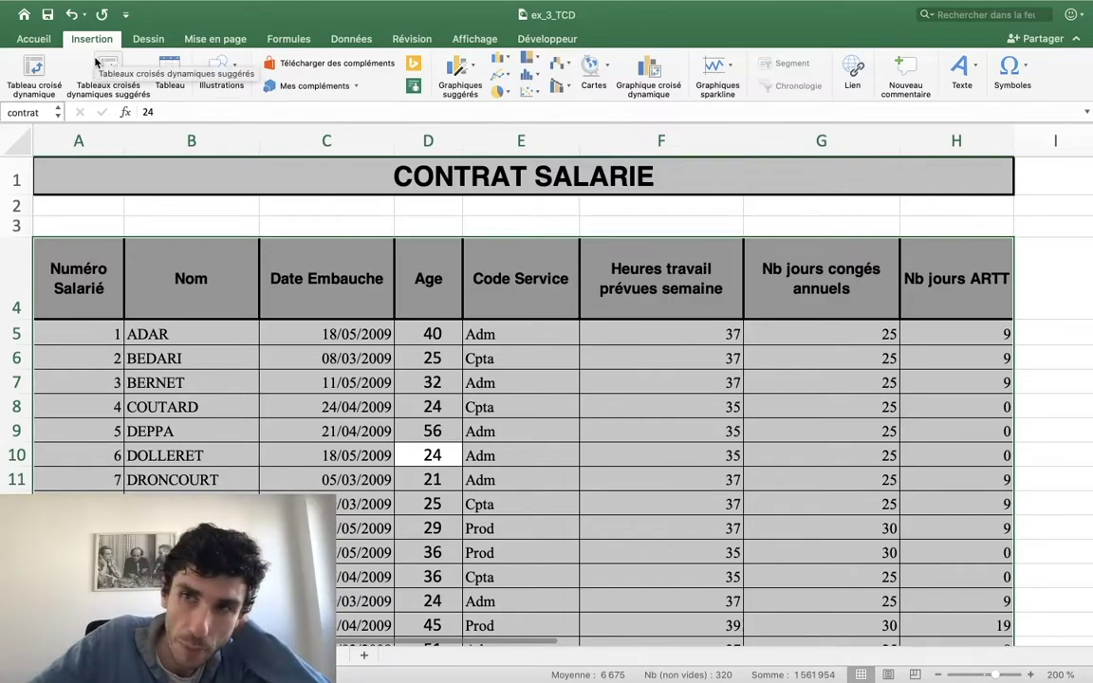
{"action": "left_click", "coordinate": [113, 85]}
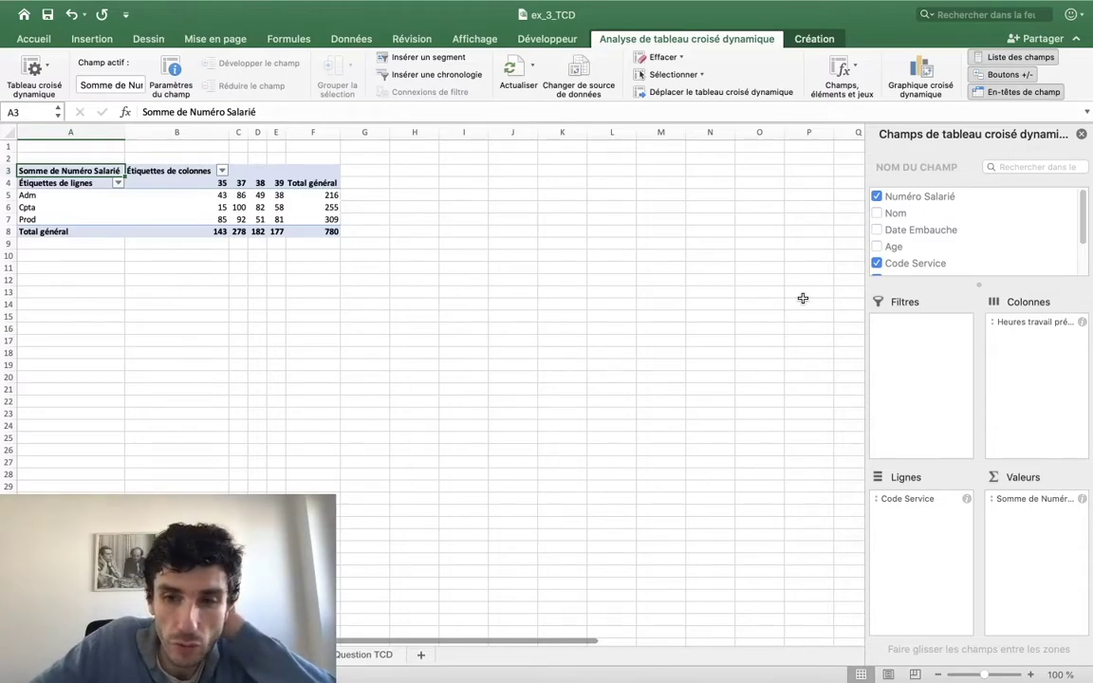
{"action": "scroll", "coordinate": [832, 346], "scroll_direction": "down", "scroll_amount": 1}
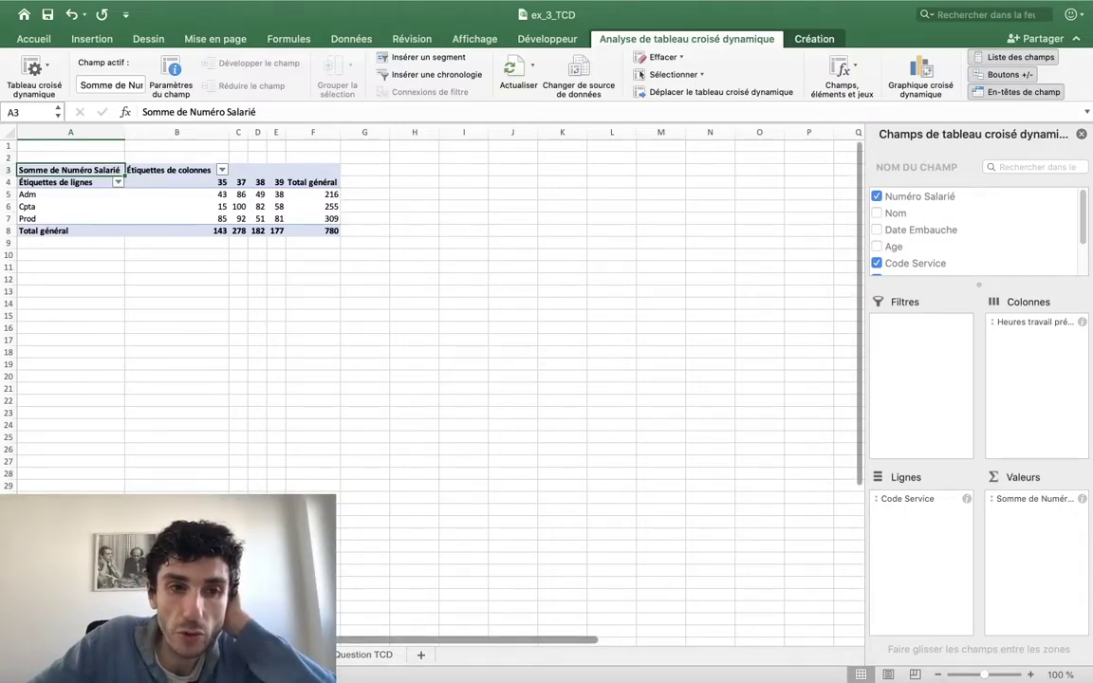
Delete the old pivot table sheet, confirming with Supprimer.
{"action": "right_click", "coordinate": [91, 633]}
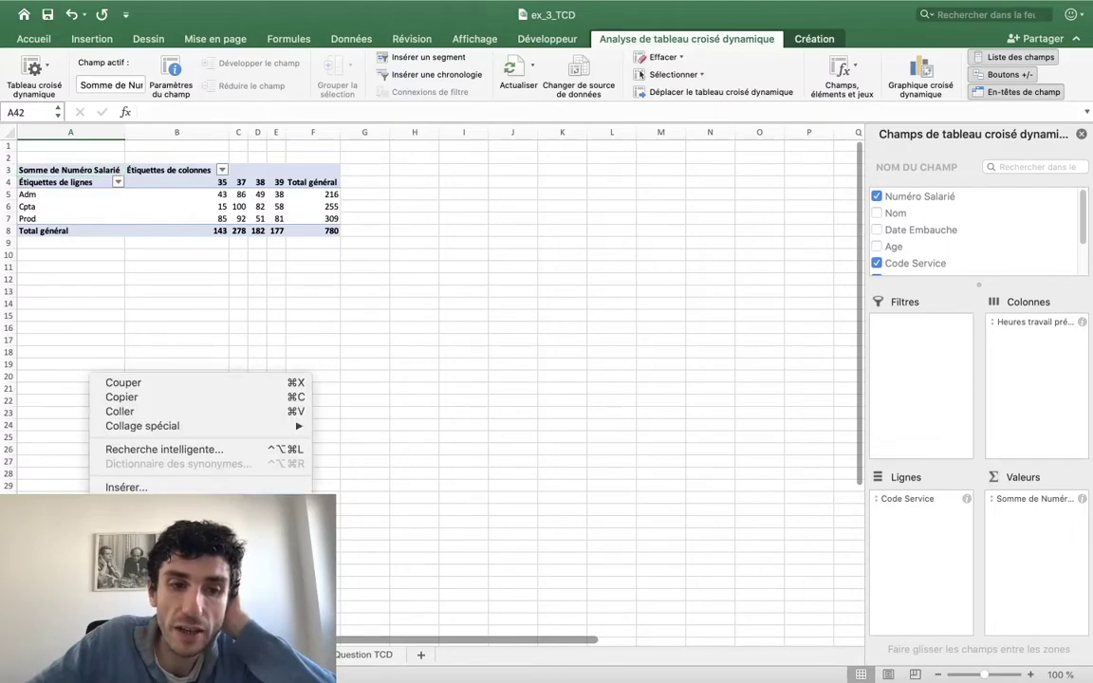
{"action": "key", "text": "Escape"}
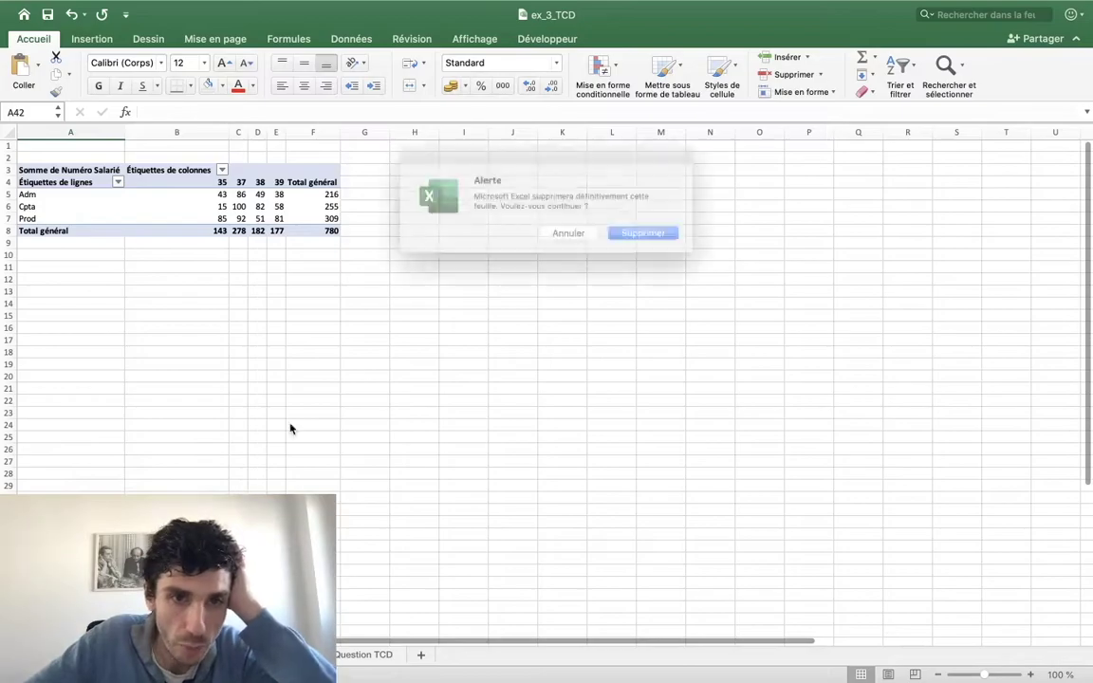
{"action": "left_click", "coordinate": [642, 235]}
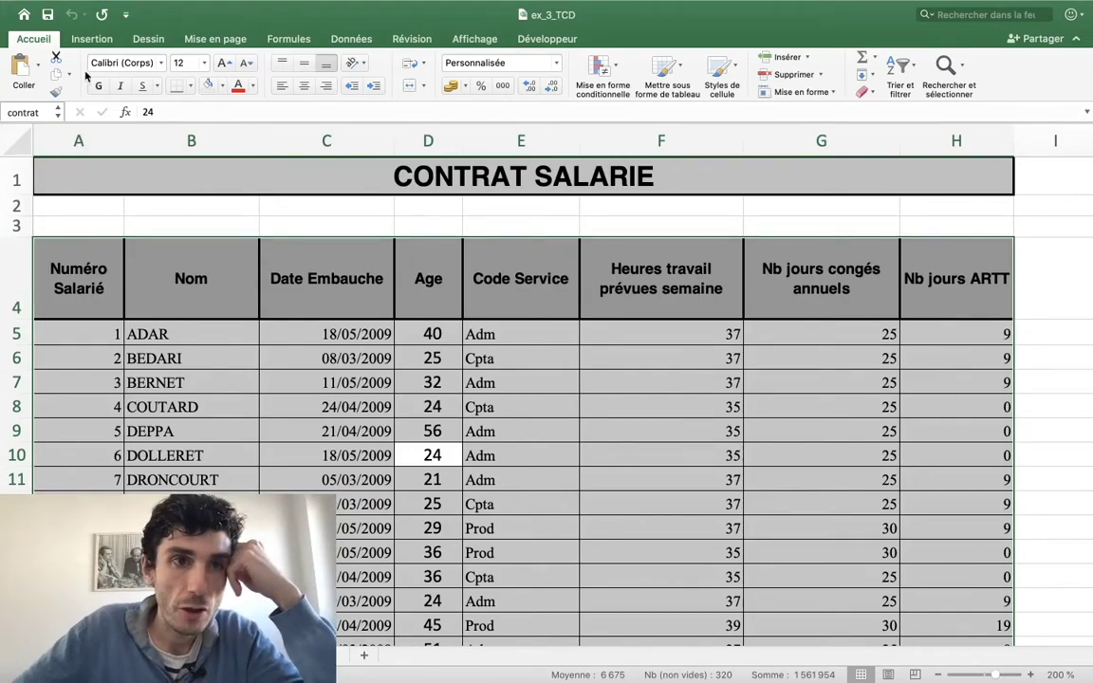
Insert a pivot table from range A4:H43 on a new worksheet.
{"action": "left_click", "coordinate": [94, 38]}
{"action": "left_click", "coordinate": [34, 71]}
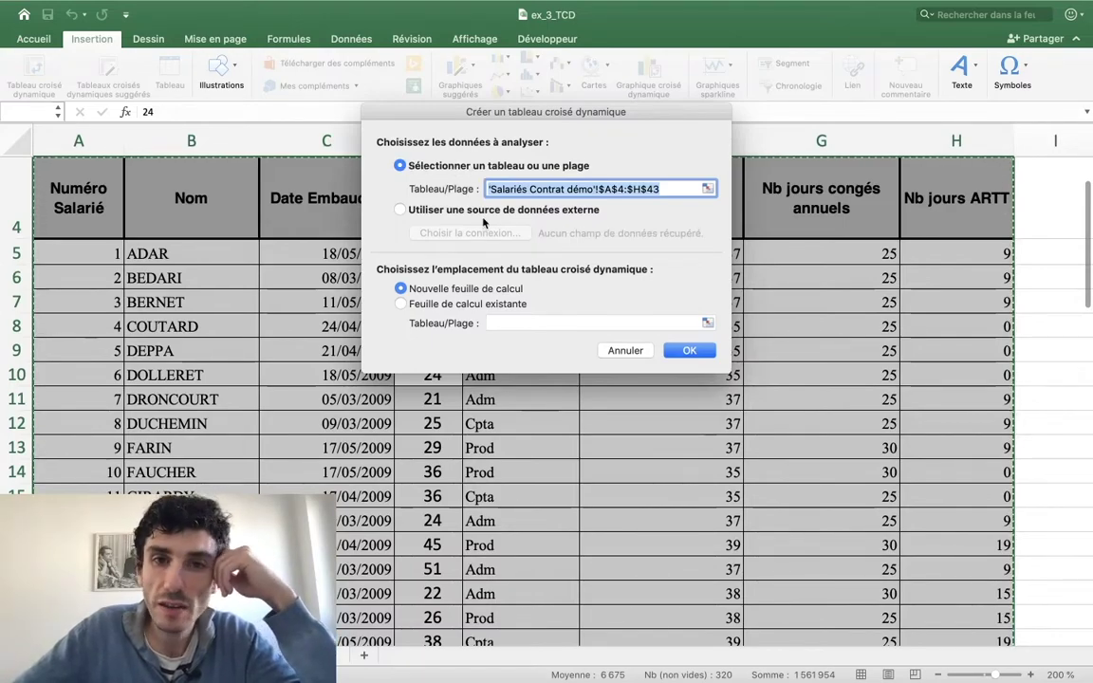
{"action": "scroll", "coordinate": [218, 285], "scroll_direction": "up", "scroll_amount": 3}
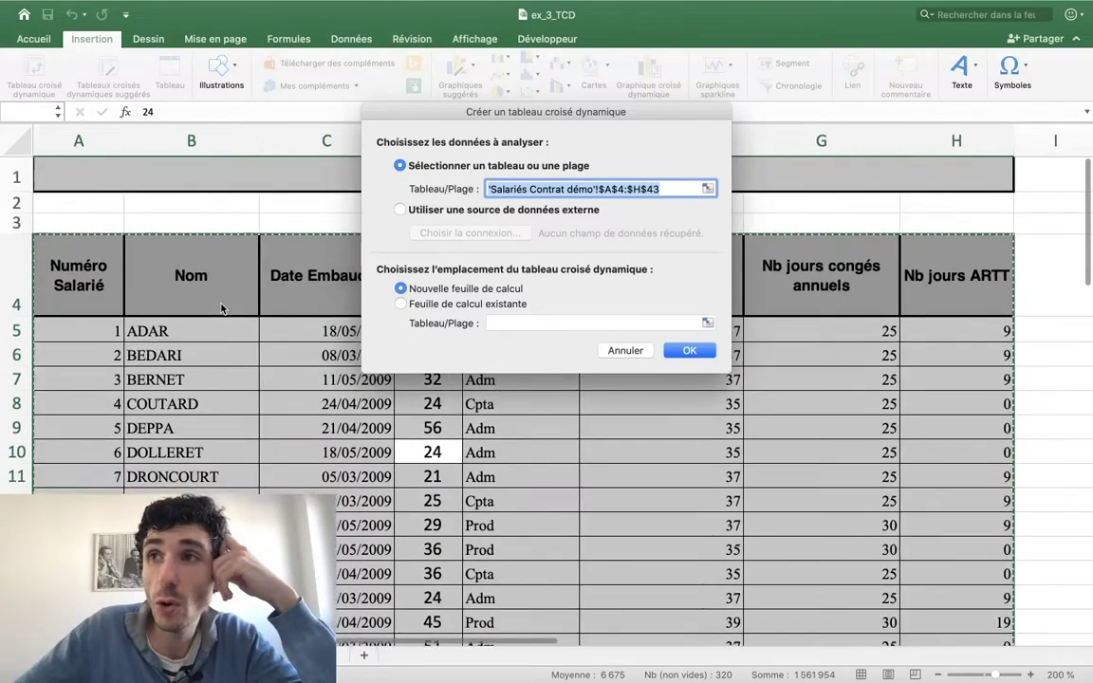
{"action": "scroll", "coordinate": [182, 317], "scroll_direction": "right", "scroll_amount": 3}
{"action": "scroll", "coordinate": [182, 318], "scroll_direction": "right", "scroll_amount": 3}
{"action": "scroll", "coordinate": [183, 317], "scroll_direction": "left", "scroll_amount": 2}
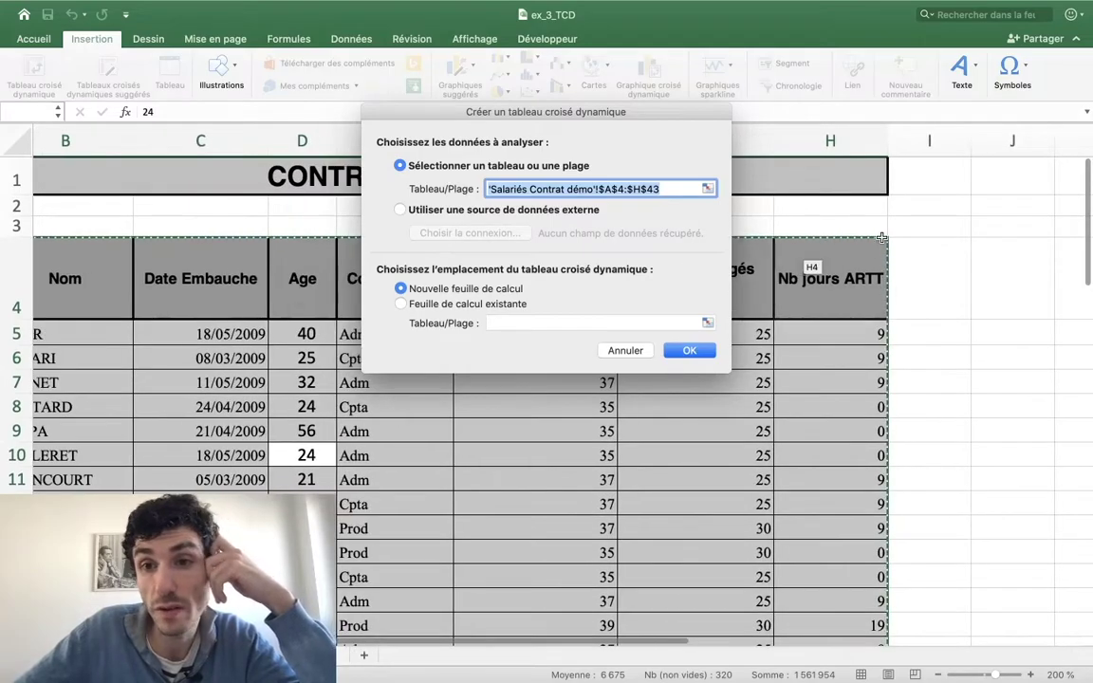
{"action": "scroll", "coordinate": [617, 558], "scroll_direction": "down", "scroll_amount": 3}
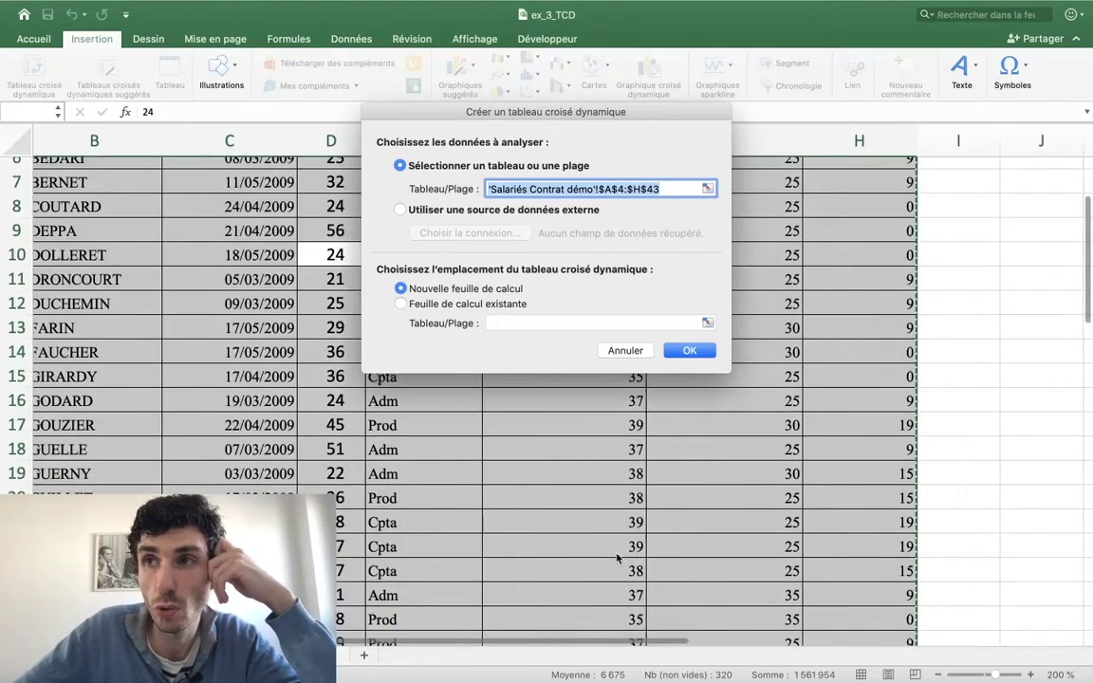
{"action": "scroll", "coordinate": [617, 558], "scroll_direction": "down", "scroll_amount": 5}
{"action": "scroll", "coordinate": [617, 559], "scroll_direction": "up", "scroll_amount": 3}
{"action": "scroll", "coordinate": [617, 558], "scroll_direction": "up", "scroll_amount": 5}
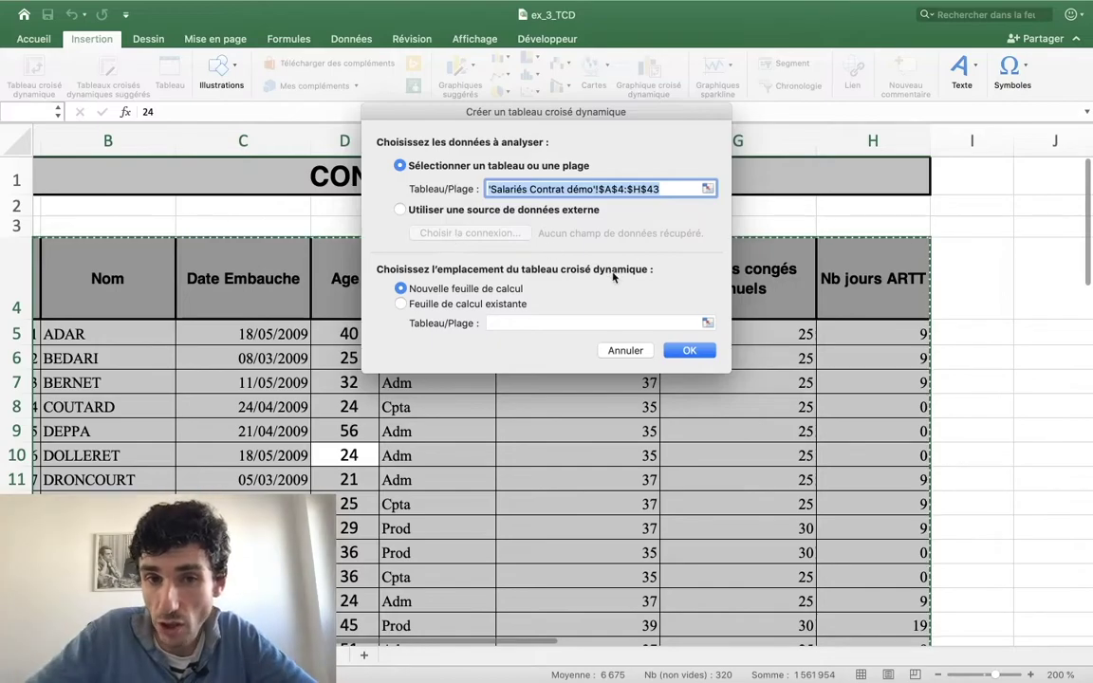
{"action": "left_click", "coordinate": [668, 351]}
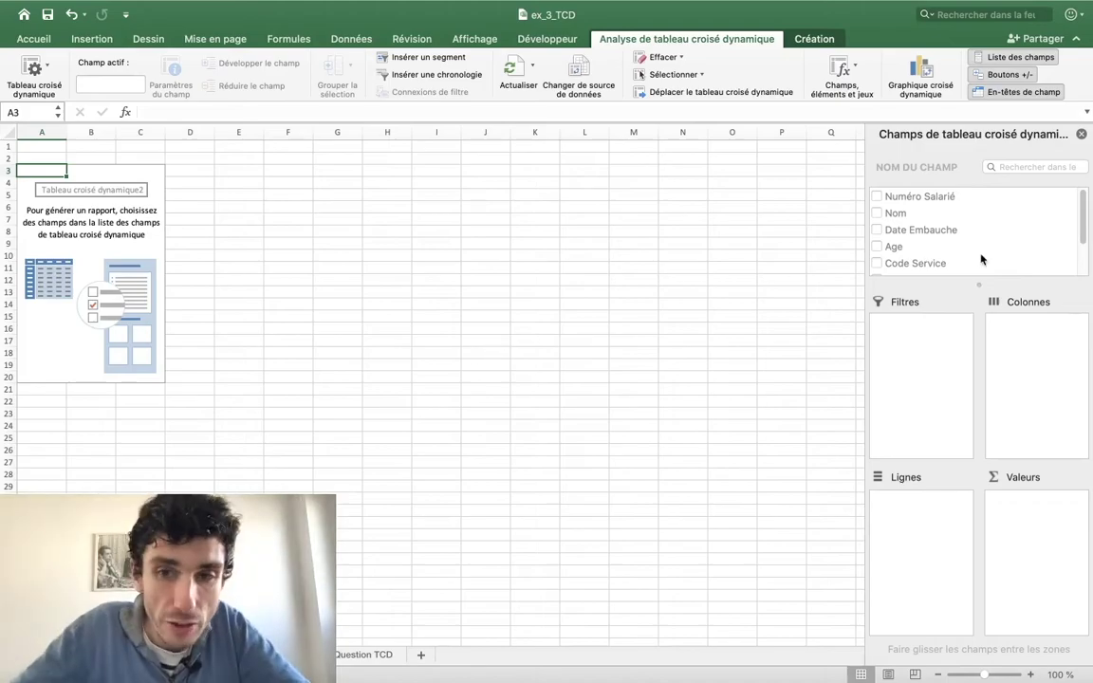
{"action": "scroll", "coordinate": [970, 202], "scroll_direction": "up", "scroll_amount": 1}
{"action": "scroll", "coordinate": [970, 200], "scroll_direction": "down", "scroll_amount": 3}
{"action": "scroll", "coordinate": [971, 200], "scroll_direction": "up", "scroll_amount": 3}
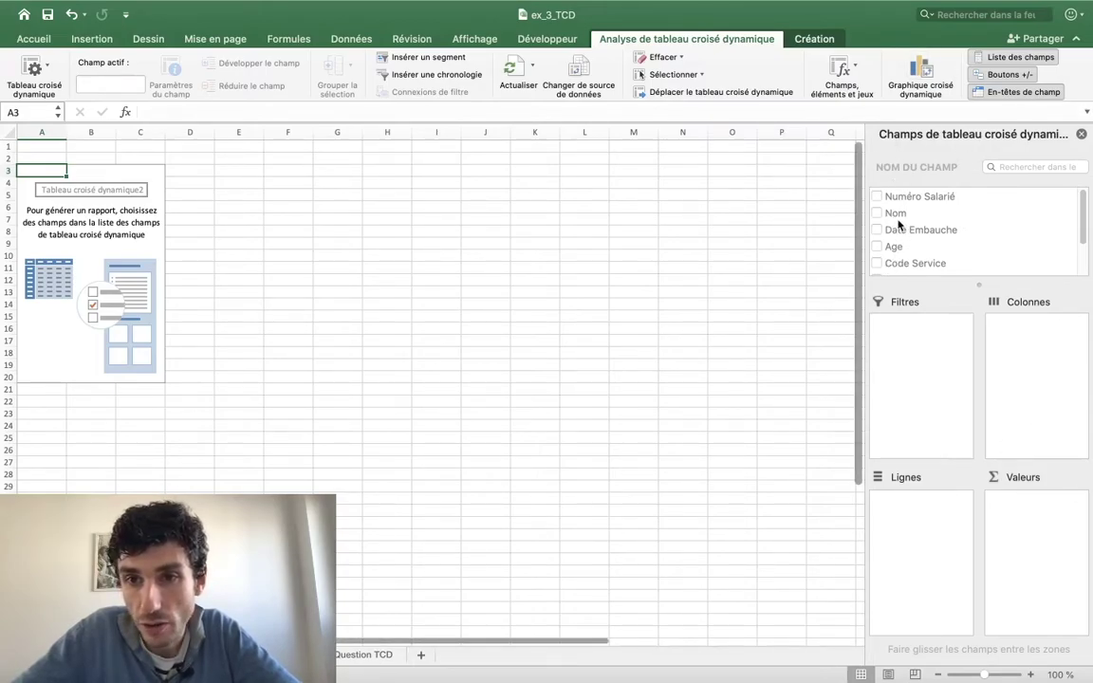
{"action": "scroll", "coordinate": [897, 224], "scroll_direction": "down", "scroll_amount": 3}
{"action": "scroll", "coordinate": [897, 219], "scroll_direction": "up", "scroll_amount": 3}
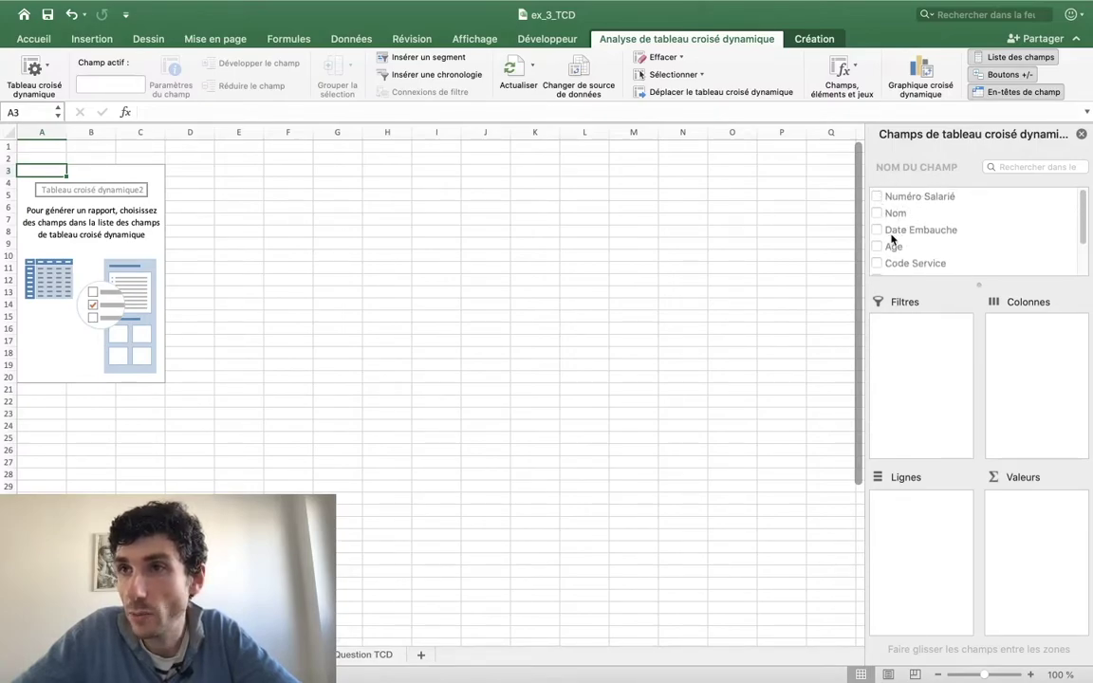
{"action": "scroll", "coordinate": [897, 251], "scroll_direction": "down", "scroll_amount": 3}
{"action": "scroll", "coordinate": [897, 251], "scroll_direction": "up", "scroll_amount": 3}
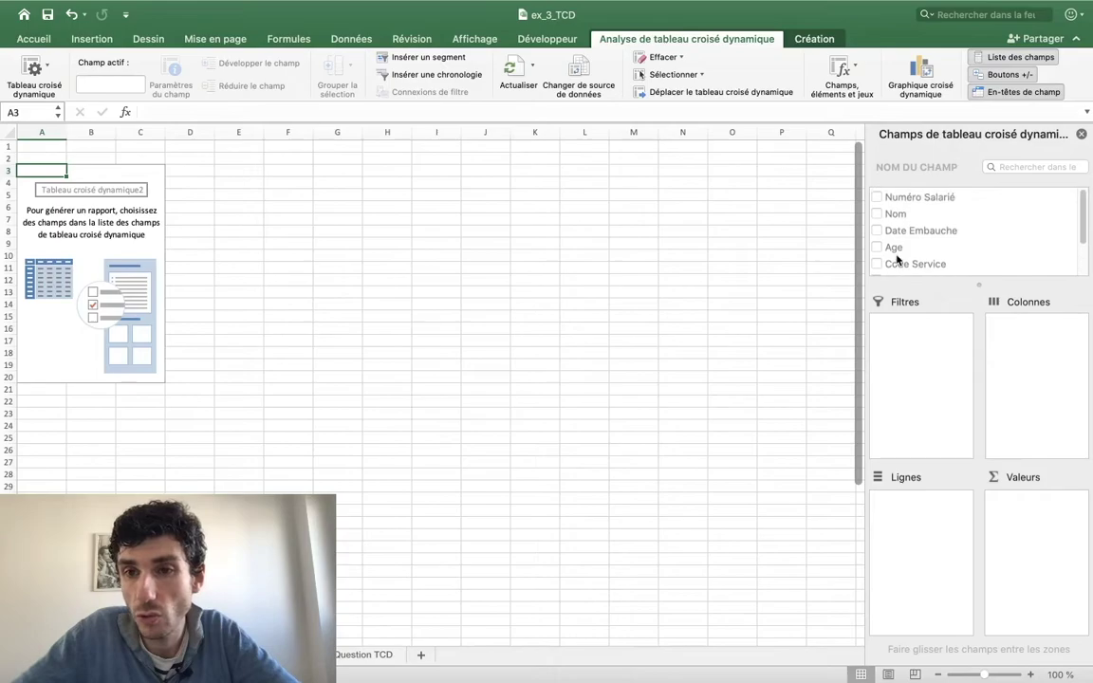
{"action": "scroll", "coordinate": [898, 252], "scroll_direction": "down", "scroll_amount": 3}
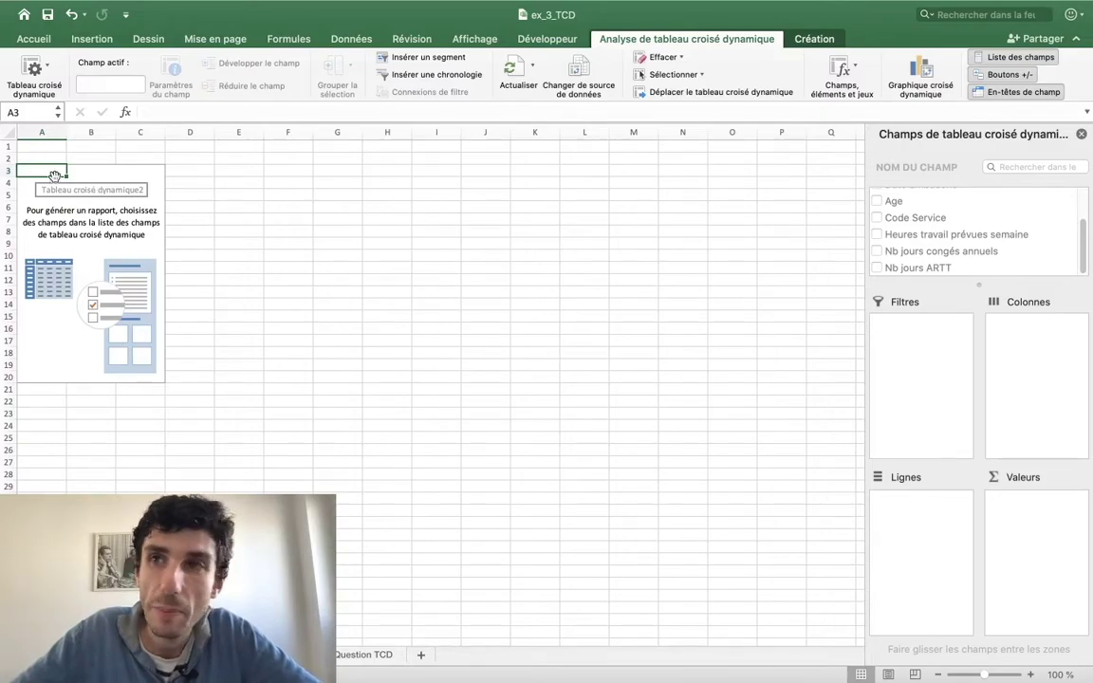
{"action": "scroll", "coordinate": [42, 166], "scroll_direction": "up", "scroll_amount": 5}
{"action": "scroll", "coordinate": [307, 249], "scroll_direction": "up", "scroll_amount": 3}
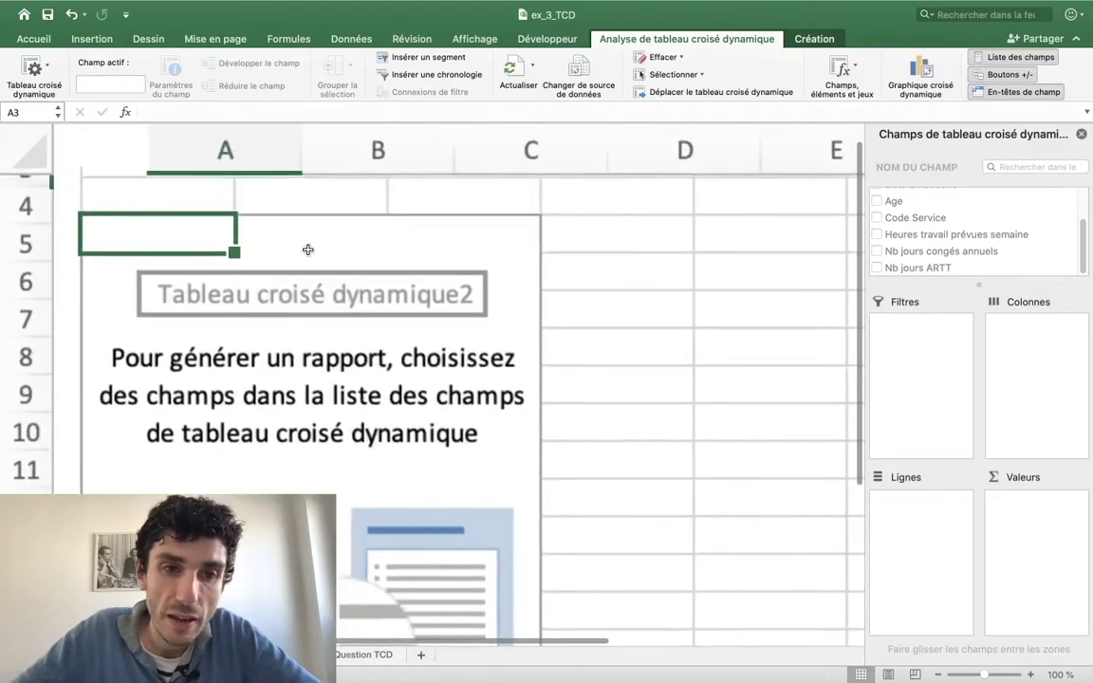
{"action": "scroll", "coordinate": [166, 258], "scroll_direction": "up", "scroll_amount": 2}
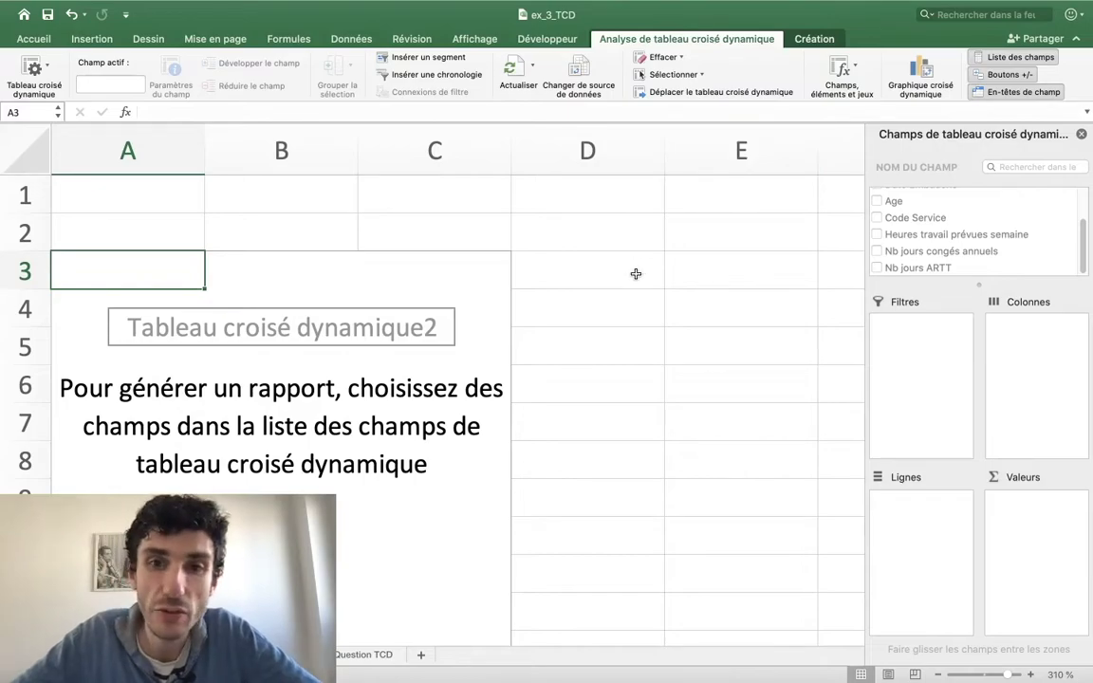
{"action": "left_click", "coordinate": [714, 270]}
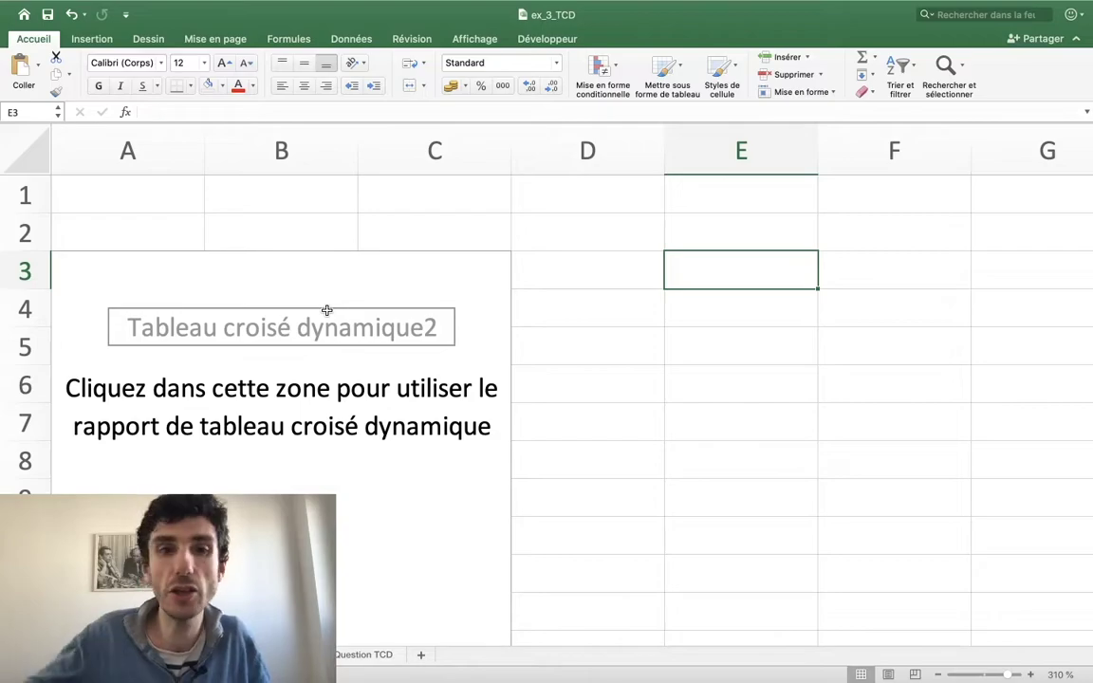
{"action": "left_click", "coordinate": [326, 310]}
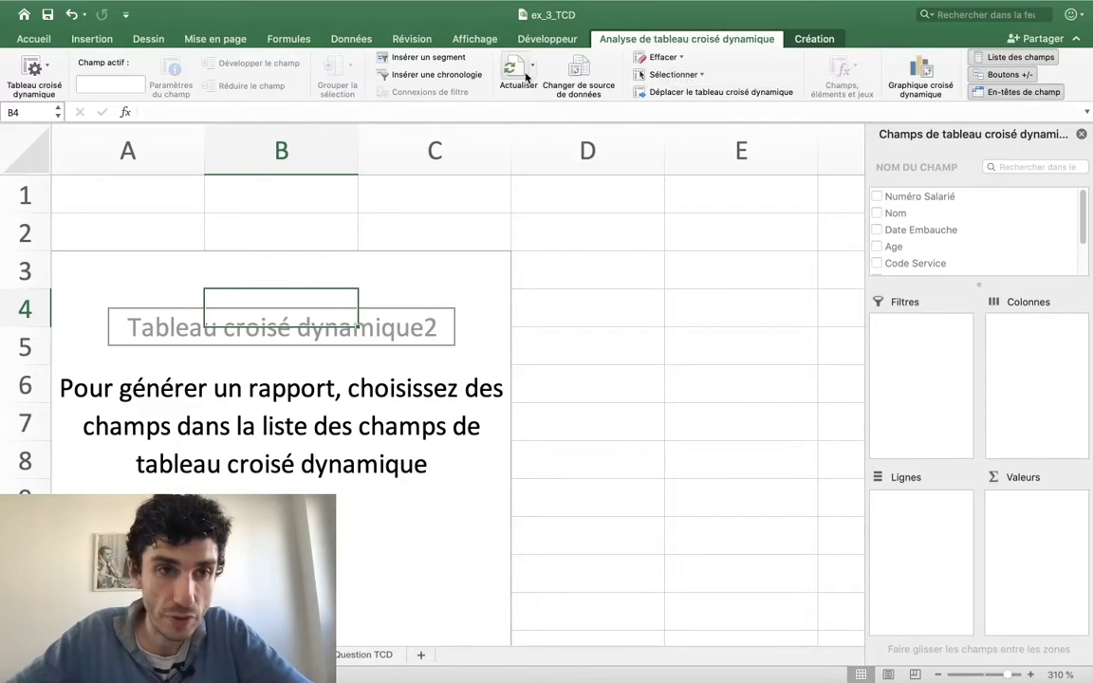
Rename the pivot table from Tableau croisé dynamique2 to TCD_JP.
{"action": "left_click", "coordinate": [33, 66]}
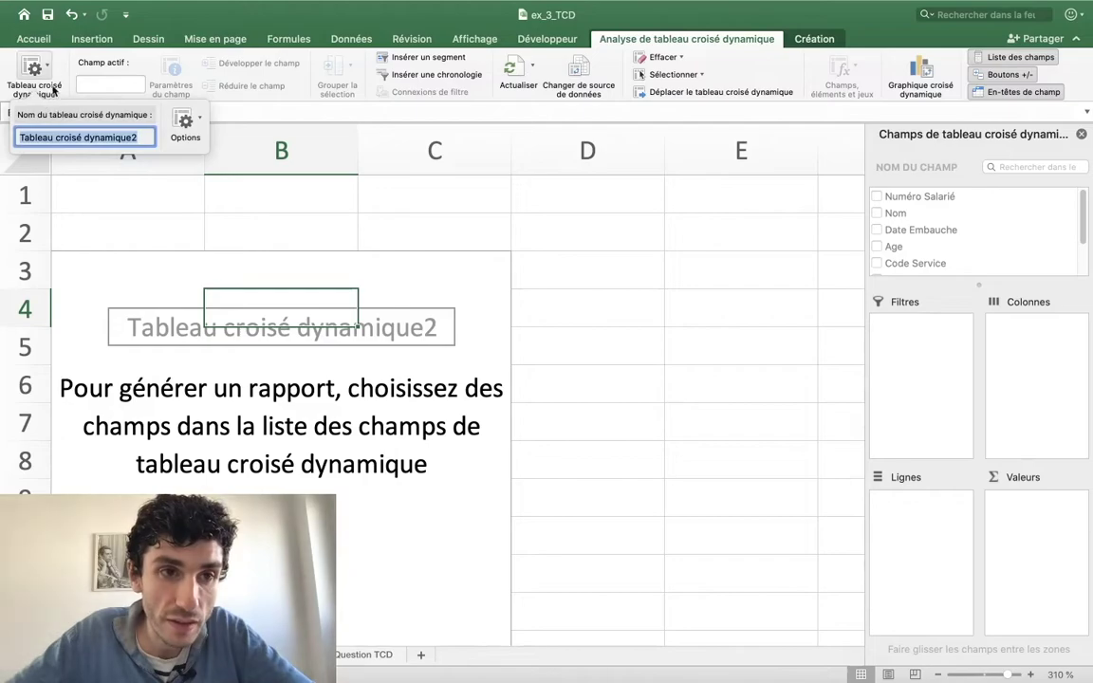
{"action": "left_click", "coordinate": [35, 69]}
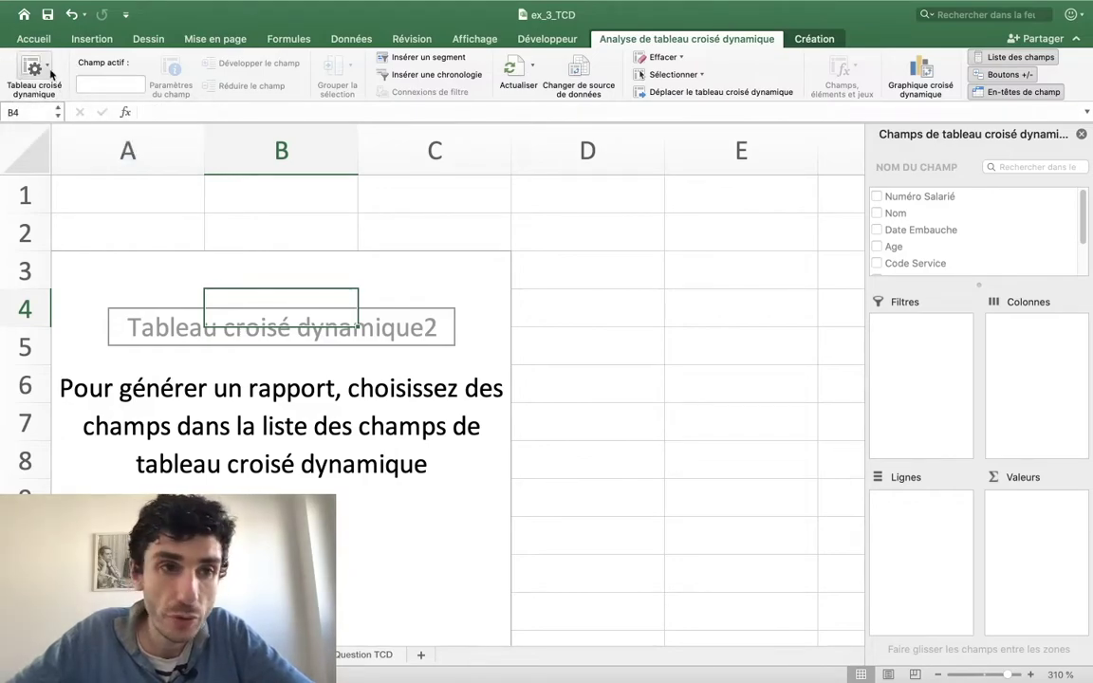
{"action": "left_click", "coordinate": [48, 71]}
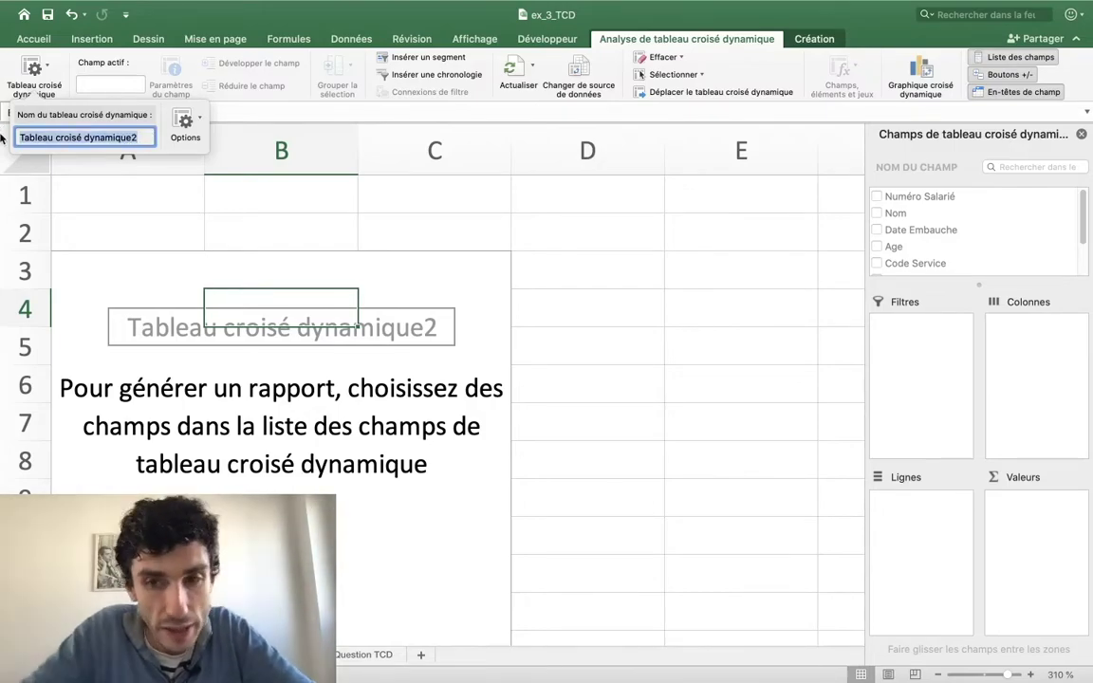
{"action": "type", "text": "TC"}
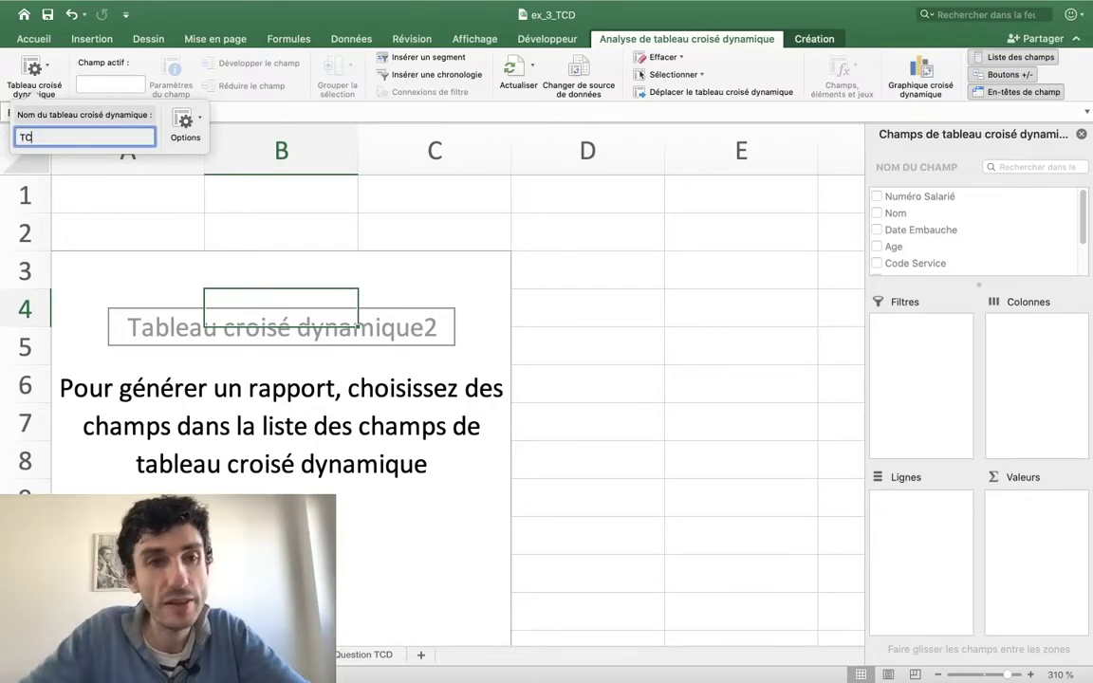
{"action": "type", "text": "D_JP"}
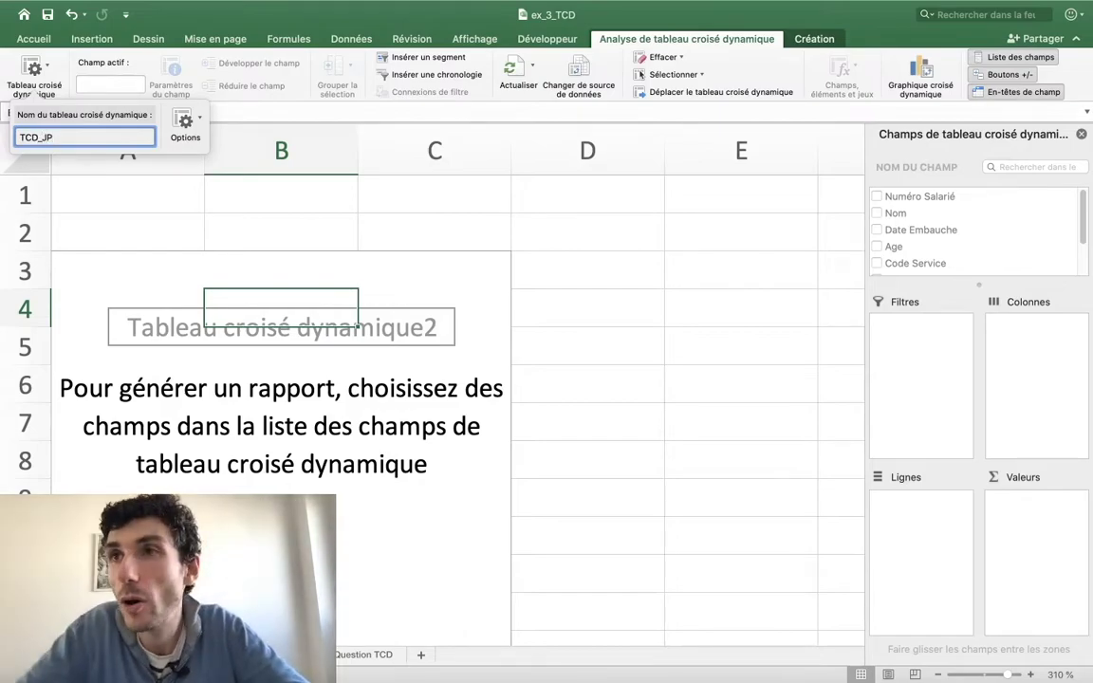
{"action": "key", "text": "Return"}
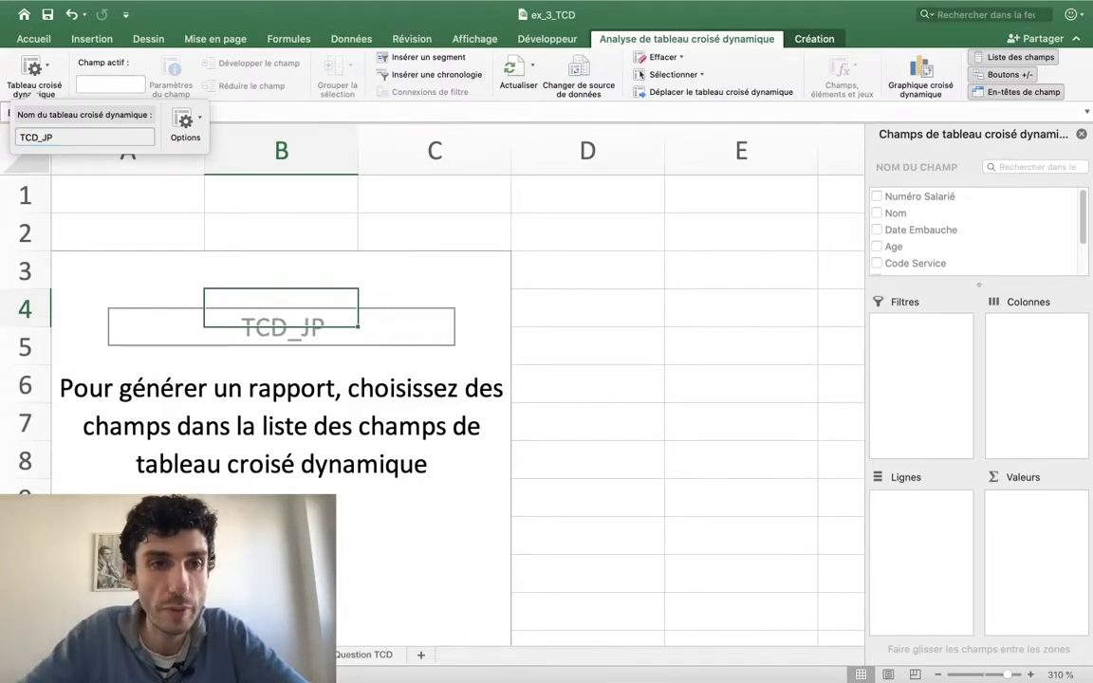
{"action": "key", "text": "Down"}
{"action": "key", "text": "Down"}
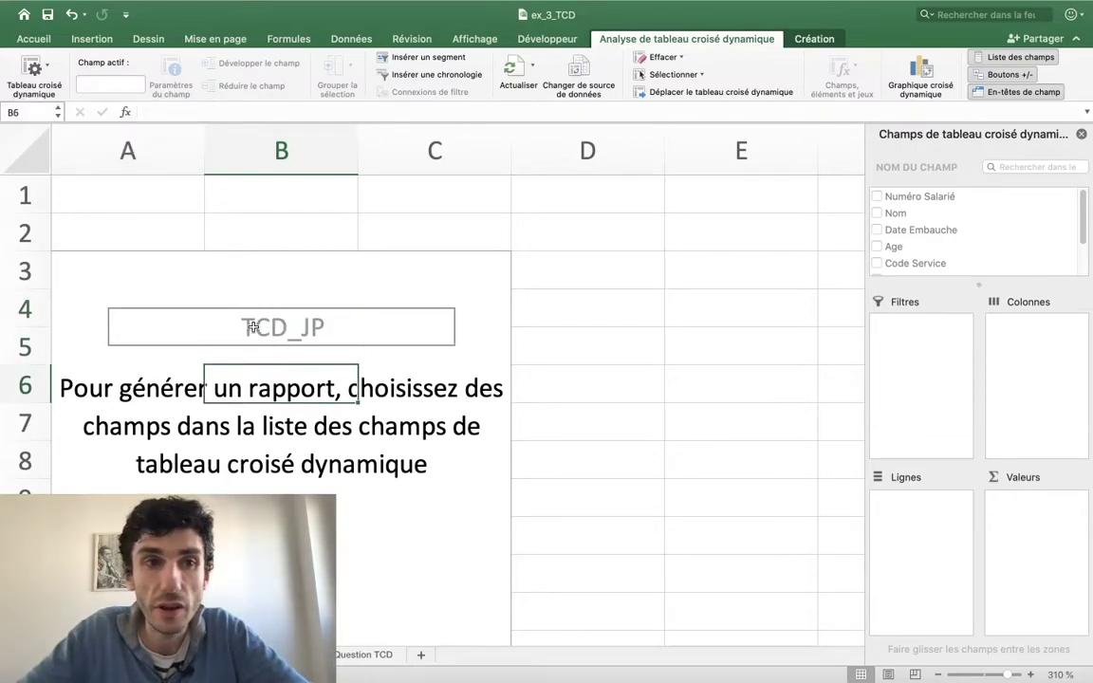
{"action": "left_click", "coordinate": [34, 68]}
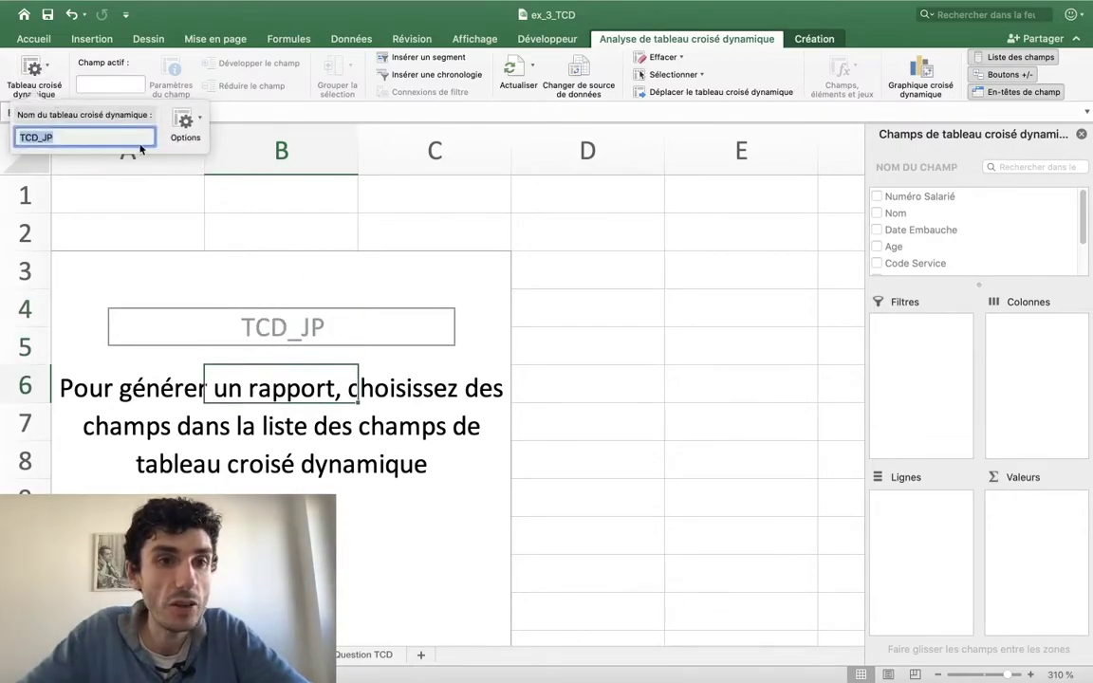
Open the pivot table Options, cancel without changes, and show the Création settings.
{"action": "left_click", "coordinate": [185, 121]}
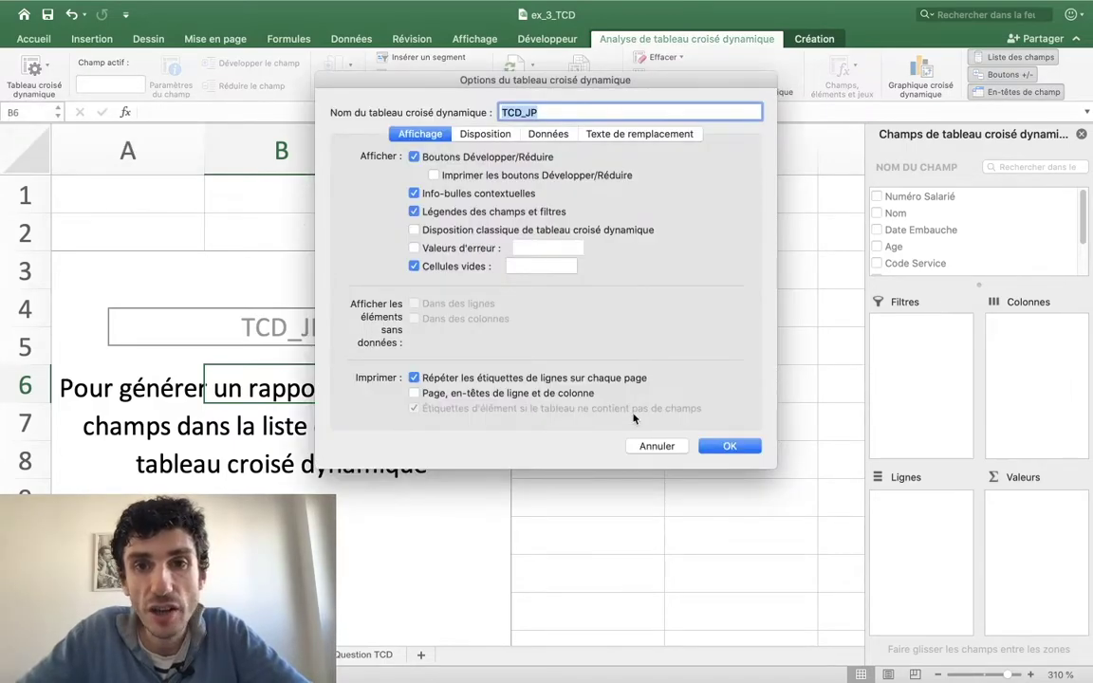
{"action": "left_click", "coordinate": [659, 446]}
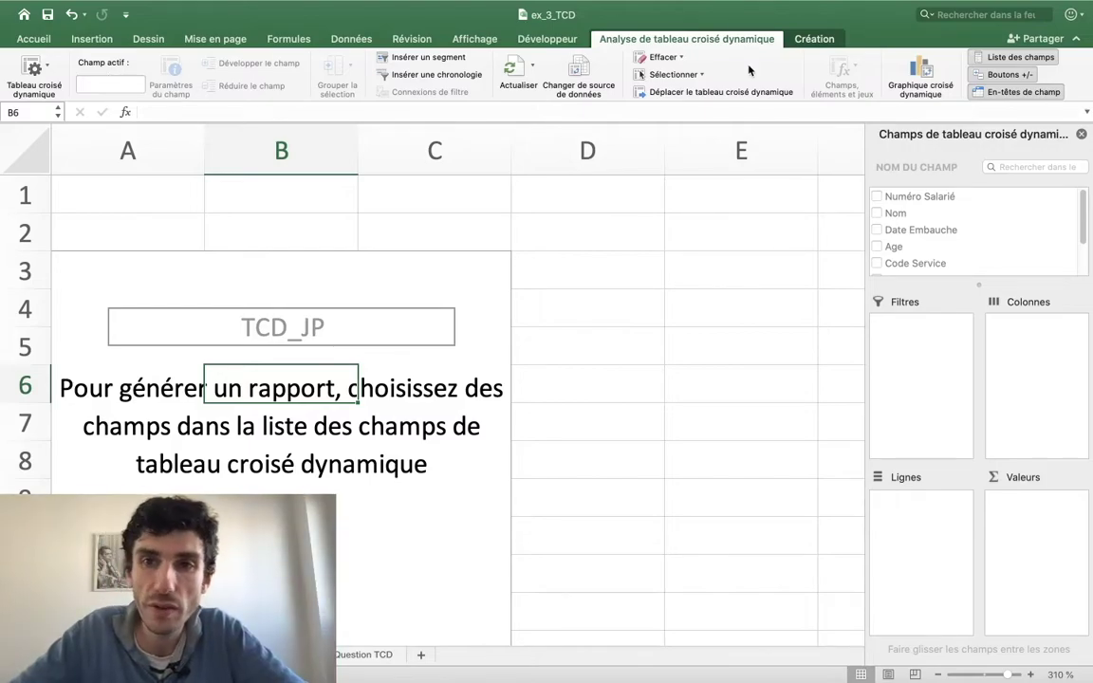
{"action": "left_click", "coordinate": [812, 40]}
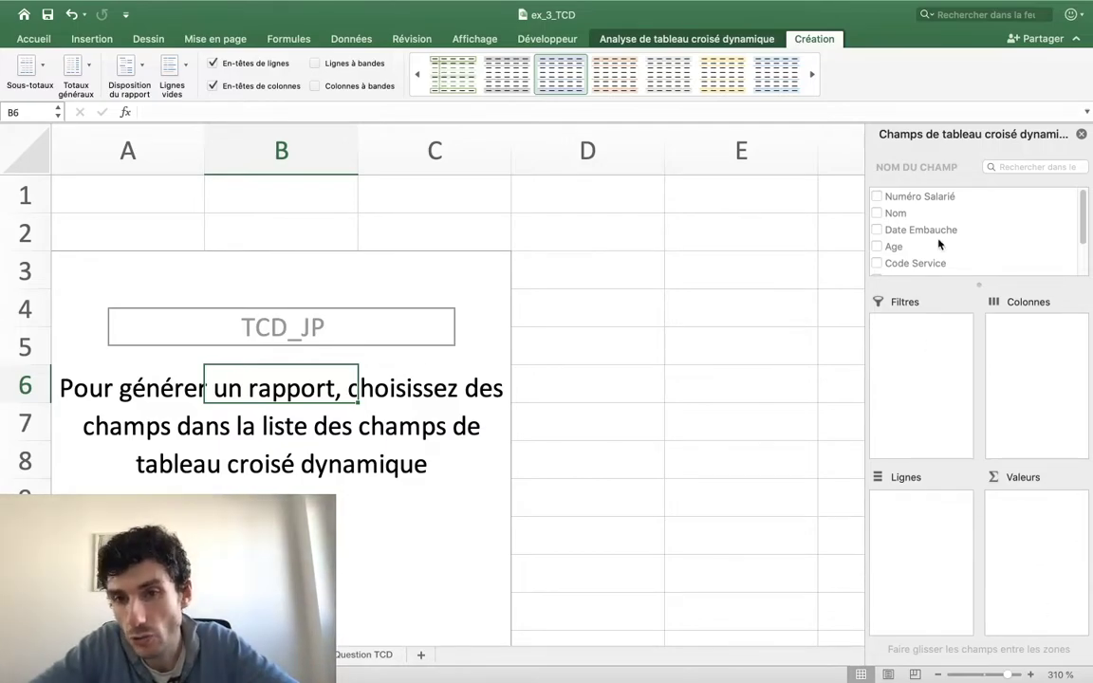
Try moving Heures travail prévues semaine and toggle the Age field on and off.
{"action": "left_click", "coordinate": [887, 258]}
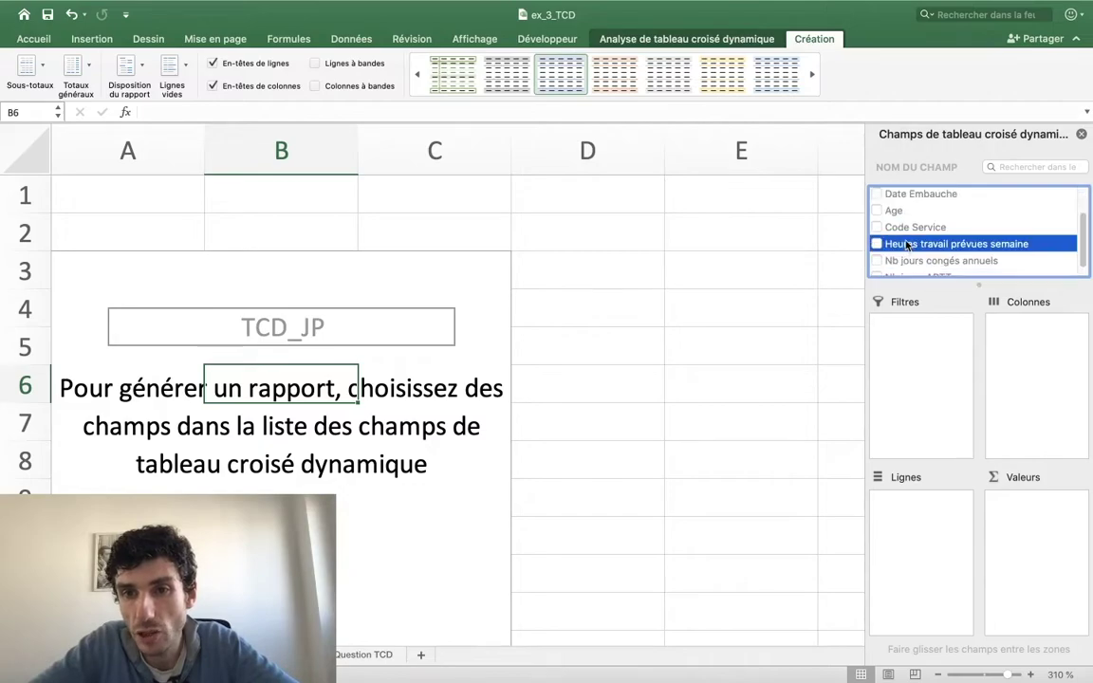
{"action": "left_click_drag", "start_coordinate": [906, 245], "coordinate": [920, 244]}
{"action": "left_click", "coordinate": [877, 211]}
{"action": "left_click", "coordinate": [877, 211]}
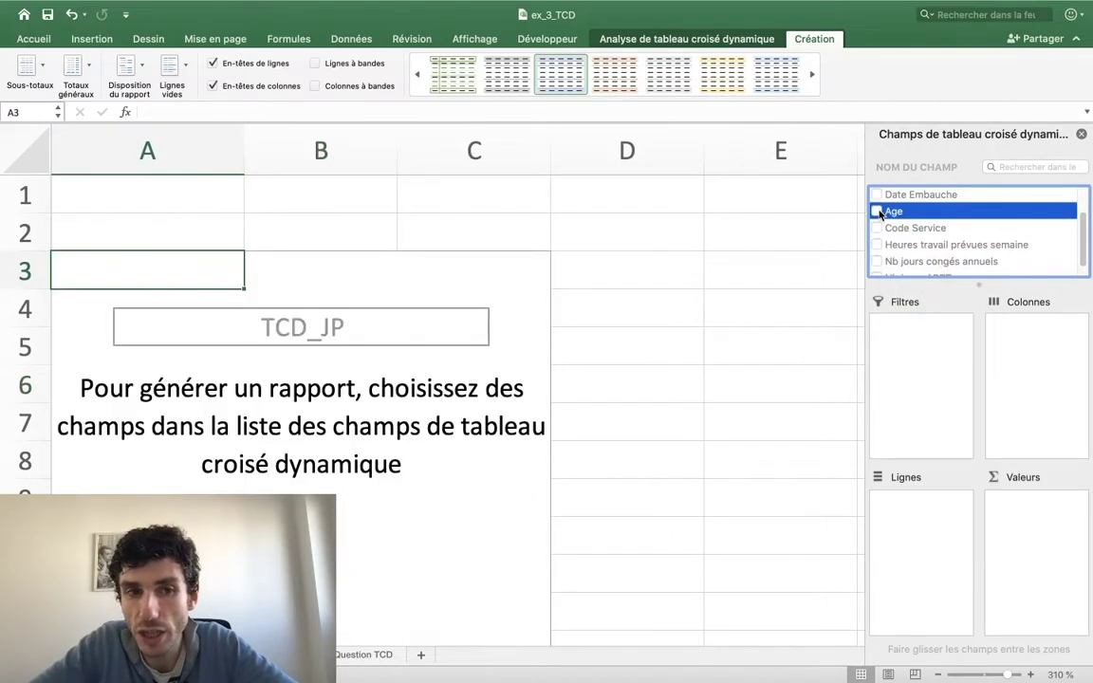
{"action": "left_click", "coordinate": [877, 212]}
{"action": "left_click", "coordinate": [878, 212]}
{"action": "left_click", "coordinate": [877, 212]}
{"action": "left_click", "coordinate": [878, 212]}
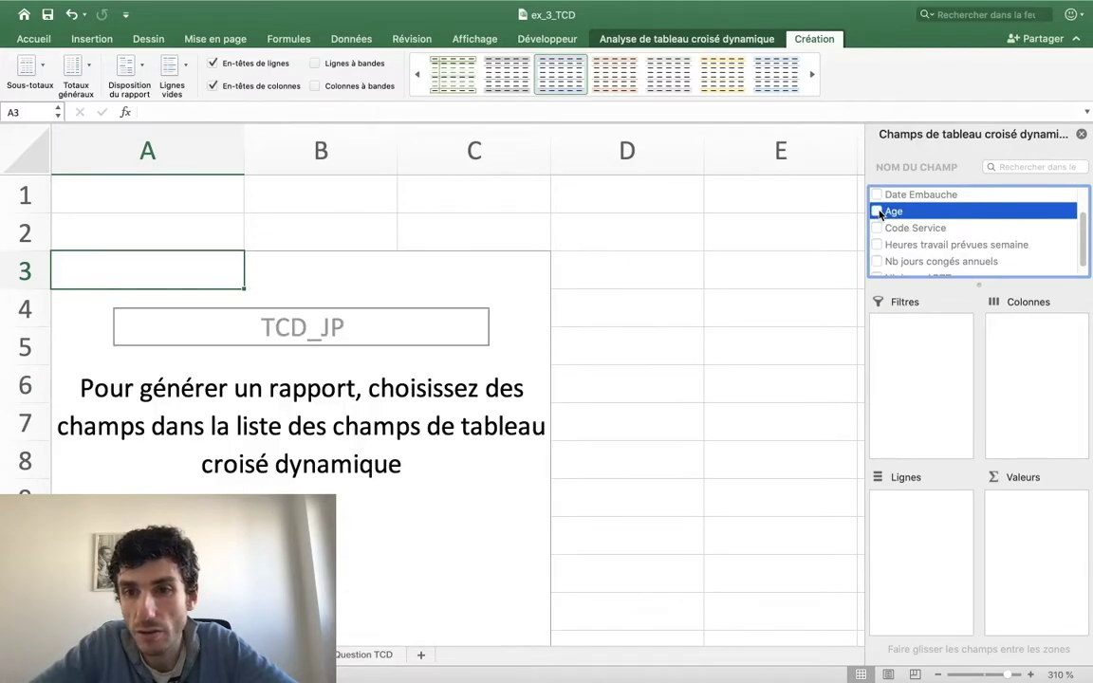
{"action": "left_click", "coordinate": [877, 212]}
{"action": "left_click", "coordinate": [877, 212]}
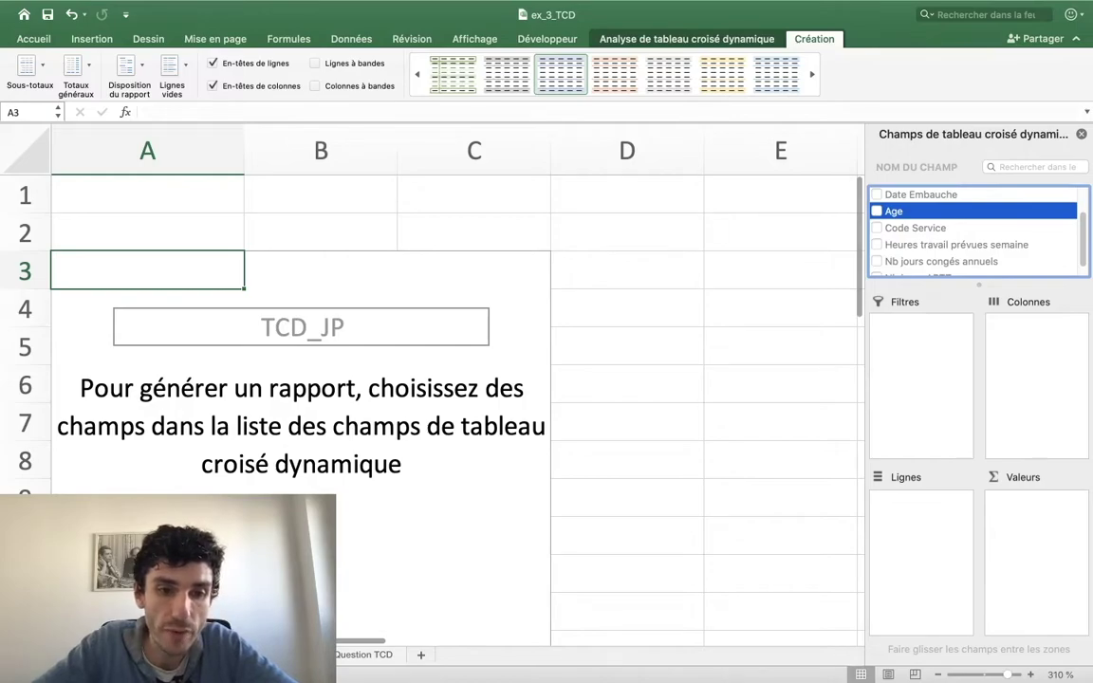
Check the data sheet, then add Age to the values as Somme de Age (total 1402).
{"action": "key", "text": "ctrl+Page_Up"}
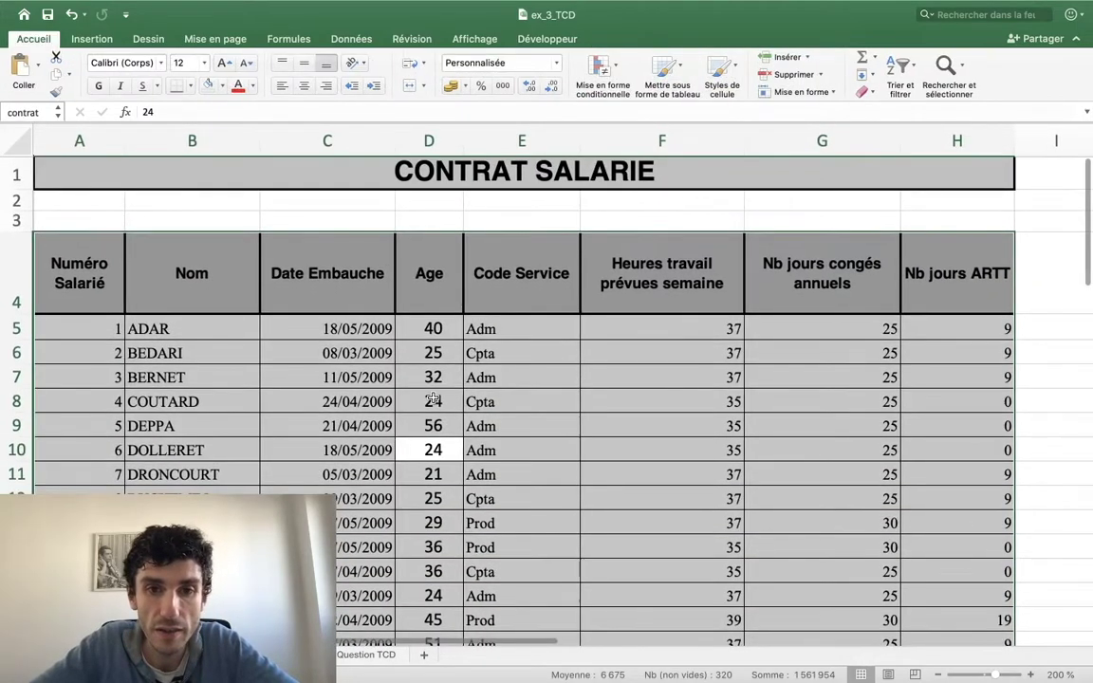
{"action": "key", "text": "ctrl+Page_Down"}
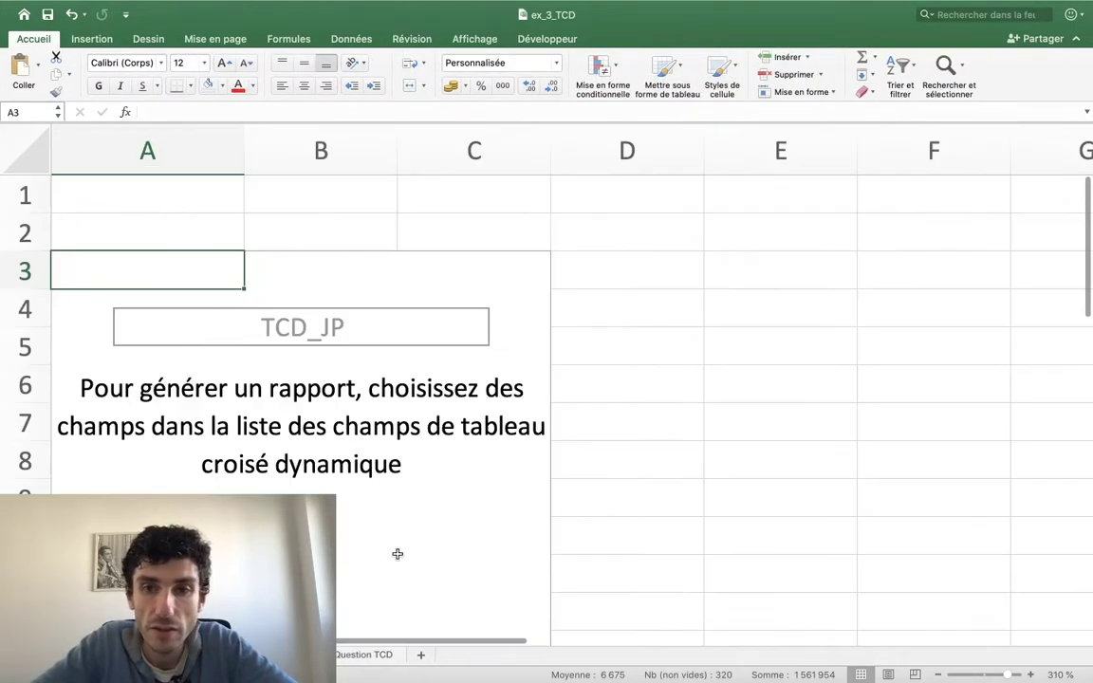
{"action": "left_click", "coordinate": [377, 426]}
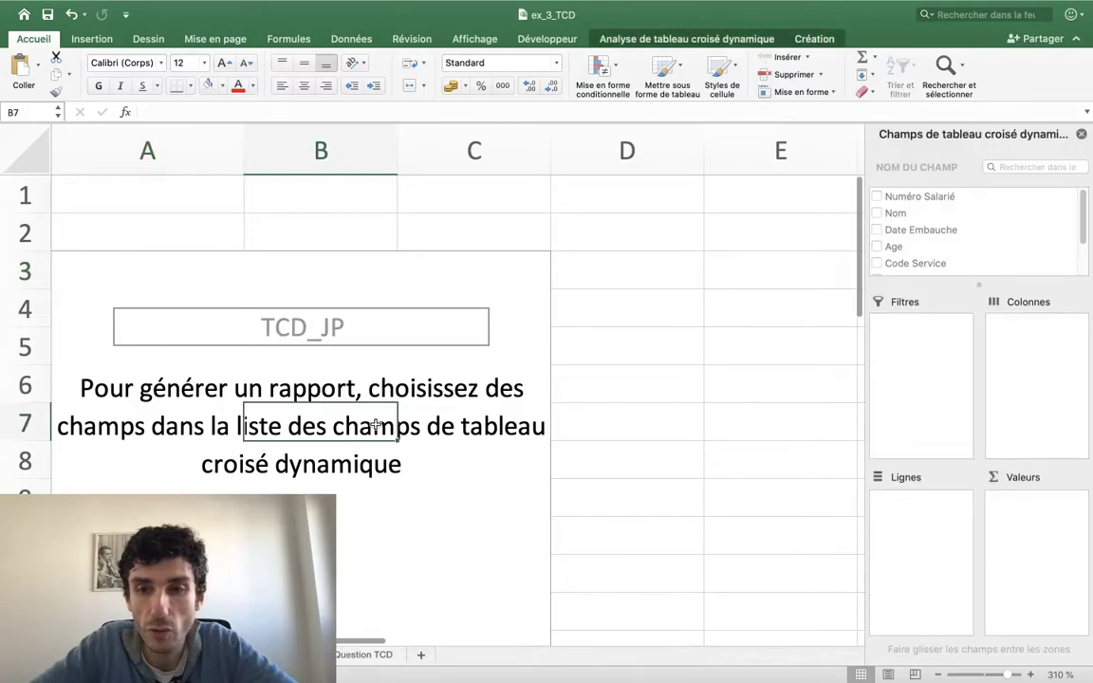
{"action": "left_click", "coordinate": [877, 246]}
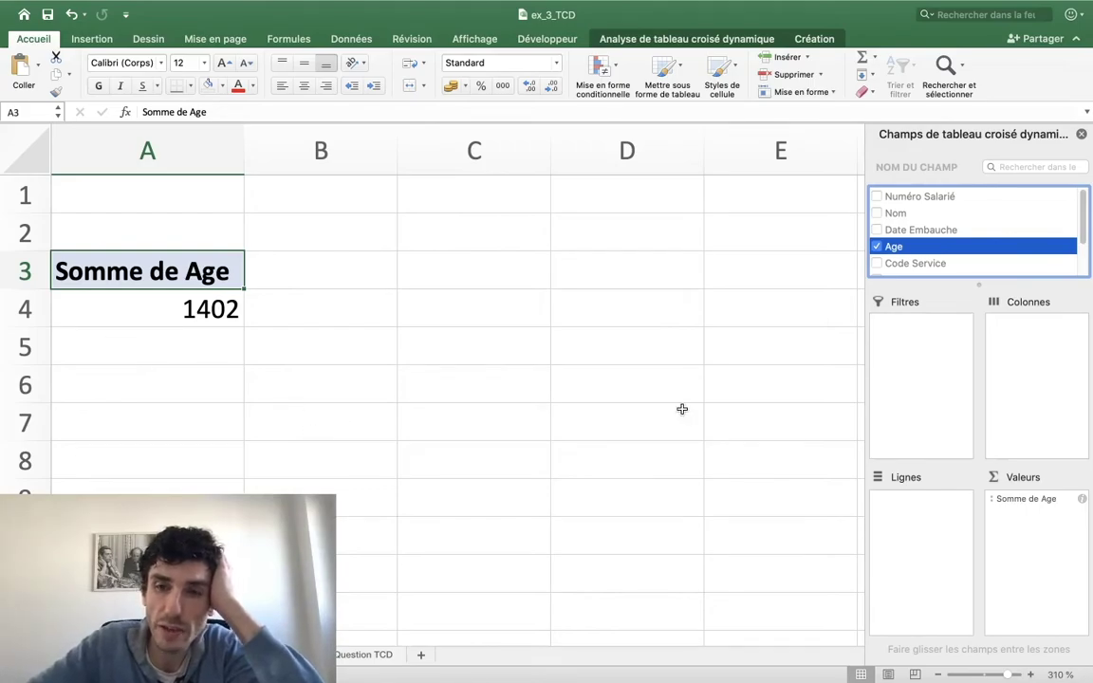
Drag Somme de Age out of Valeurs, then tick and untick Date Embauche.
{"action": "left_click", "coordinate": [1025, 498]}
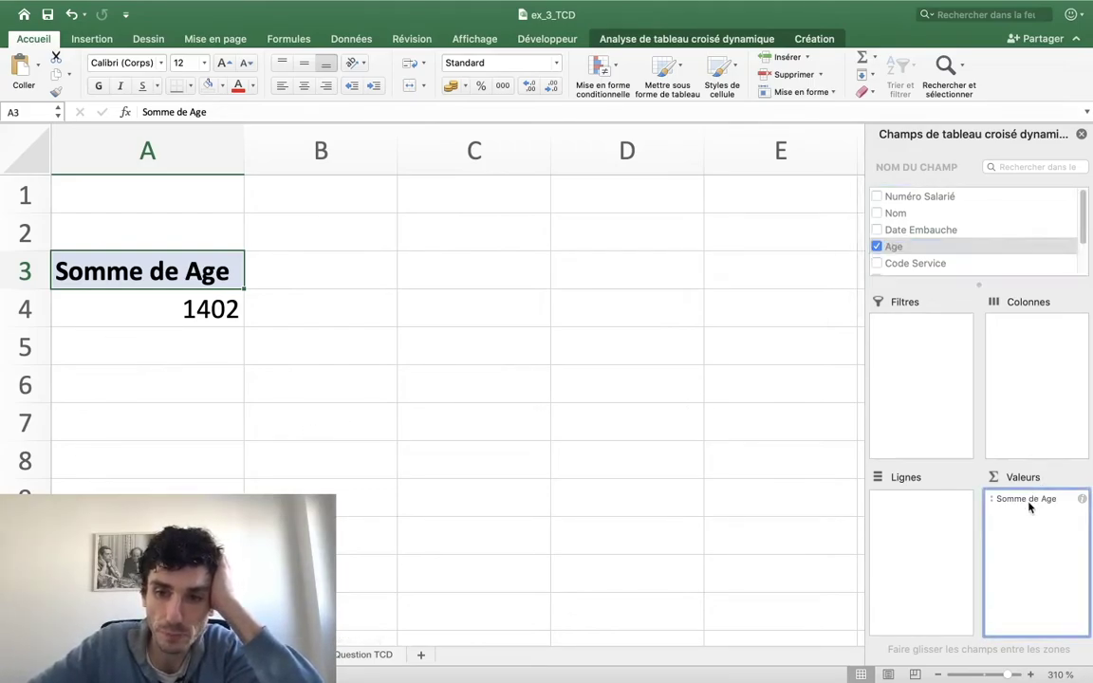
{"action": "left_click_drag", "start_coordinate": [1025, 493], "coordinate": [984, 234]}
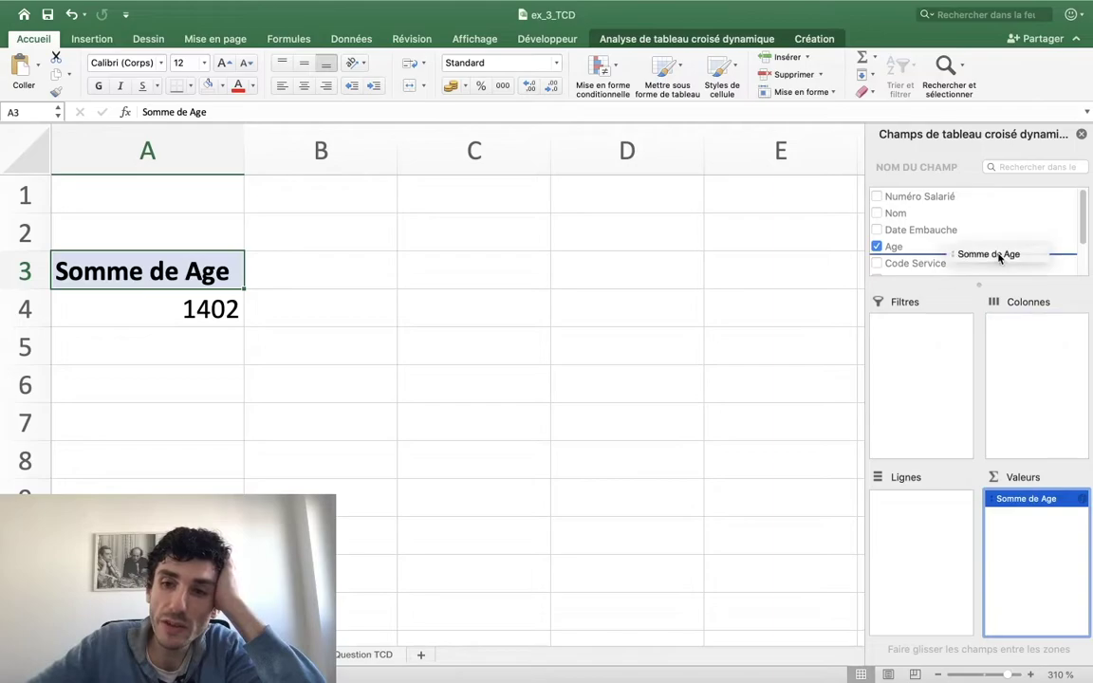
{"action": "left_click", "coordinate": [875, 229]}
{"action": "left_click", "coordinate": [875, 229]}
{"action": "scroll", "coordinate": [890, 248], "scroll_direction": "down", "scroll_amount": 3}
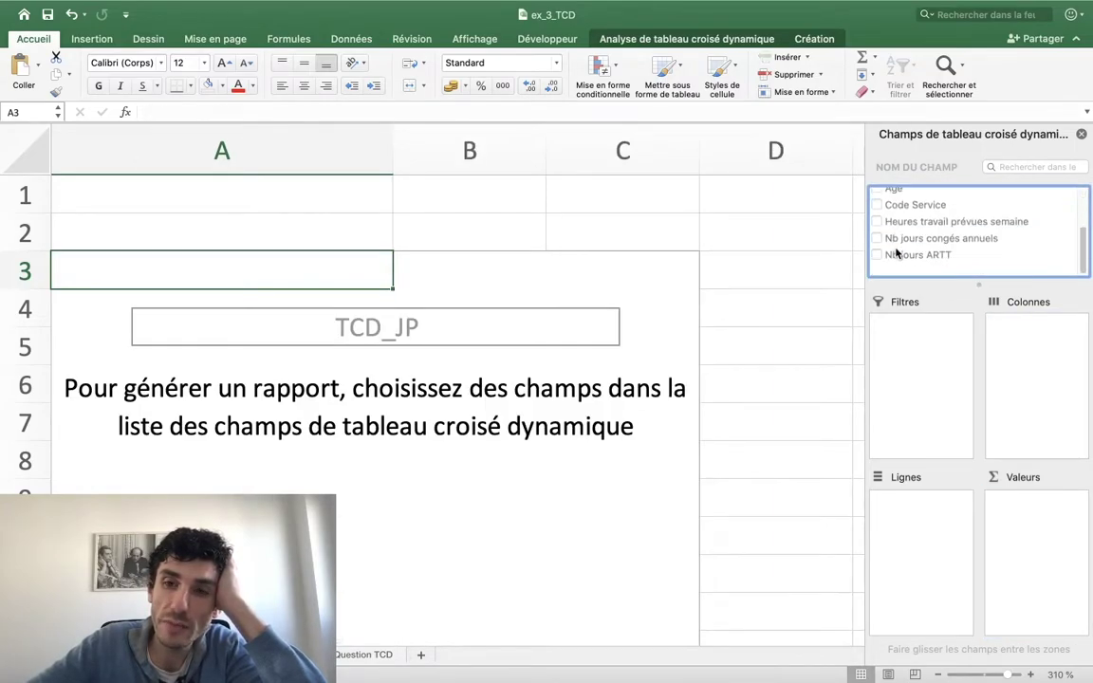
{"action": "scroll", "coordinate": [891, 251], "scroll_direction": "up", "scroll_amount": 1}
{"action": "scroll", "coordinate": [893, 251], "scroll_direction": "up", "scroll_amount": 2}
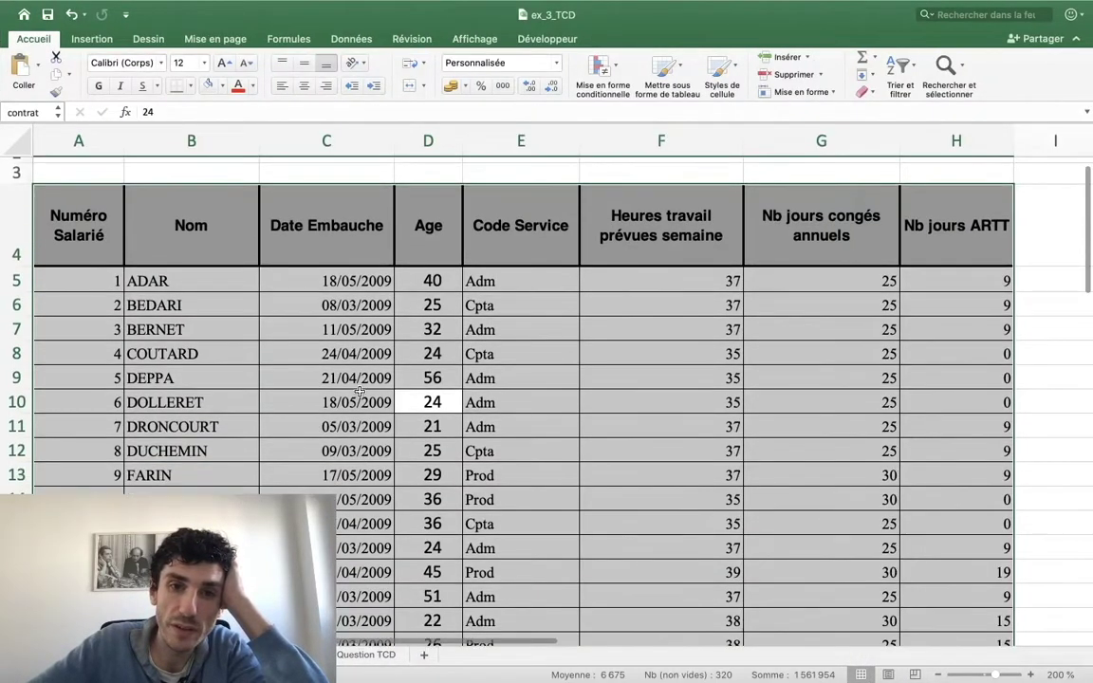
{"action": "scroll", "coordinate": [379, 379], "scroll_direction": "up", "scroll_amount": 1}
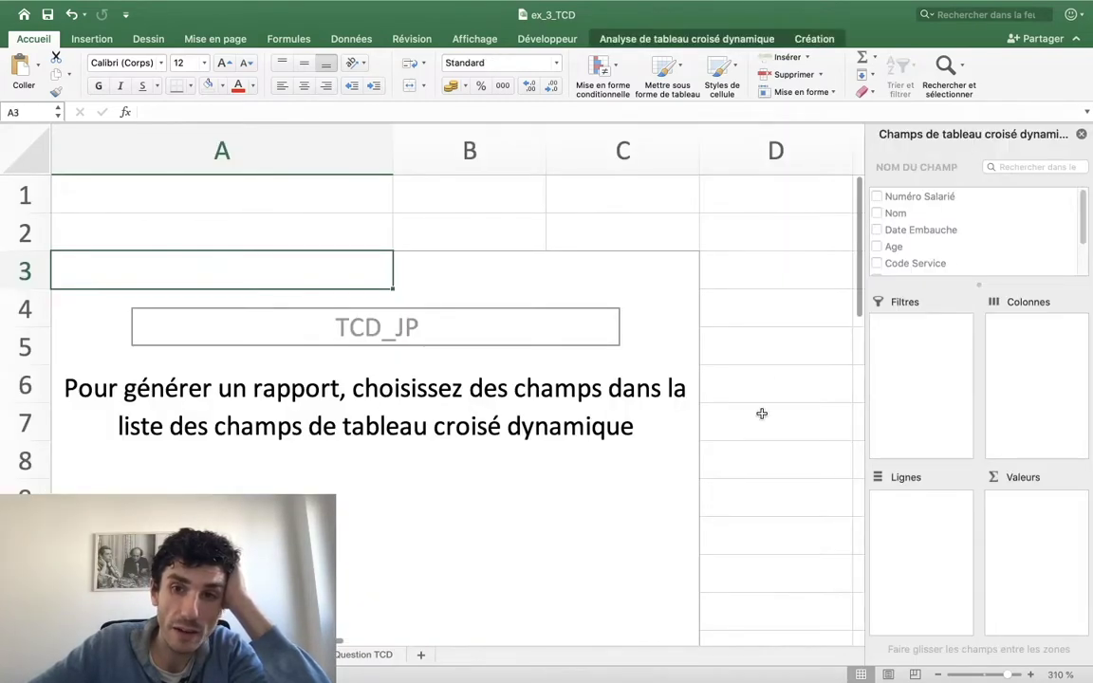
{"action": "left_click", "coordinate": [877, 214]}
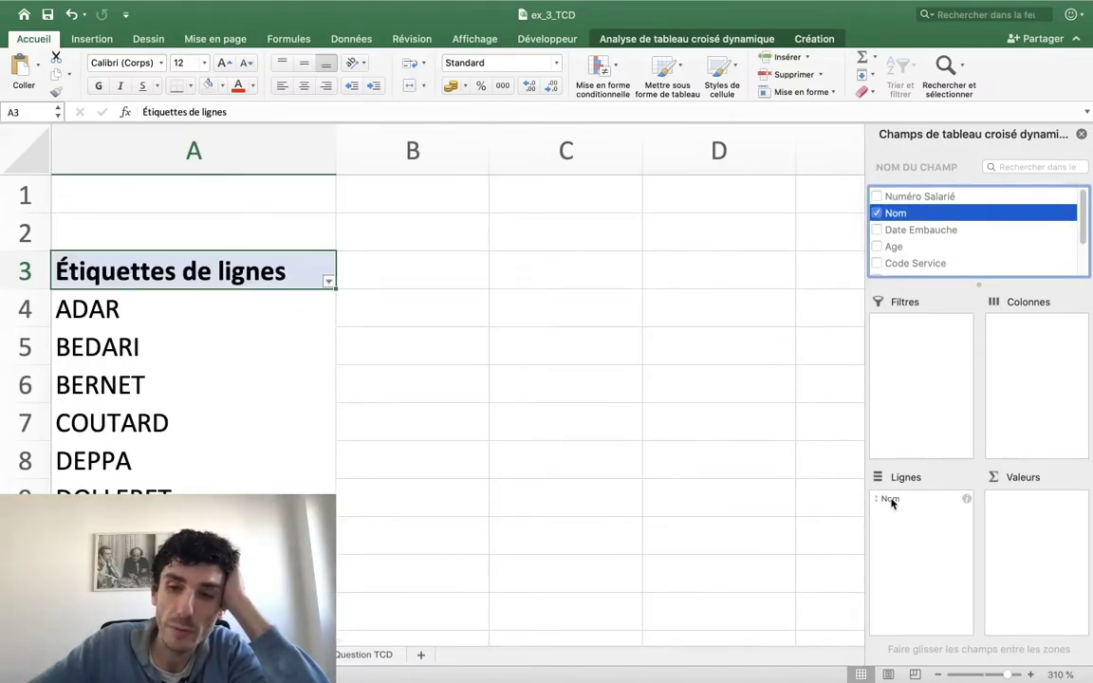
{"action": "mouse_move", "coordinate": [887, 498]}
{"action": "left_mouse_down"}
{"action": "mouse_move", "coordinate": [1050, 519]}
{"action": "mouse_move", "coordinate": [1036, 524]}
{"action": "left_mouse_up"}
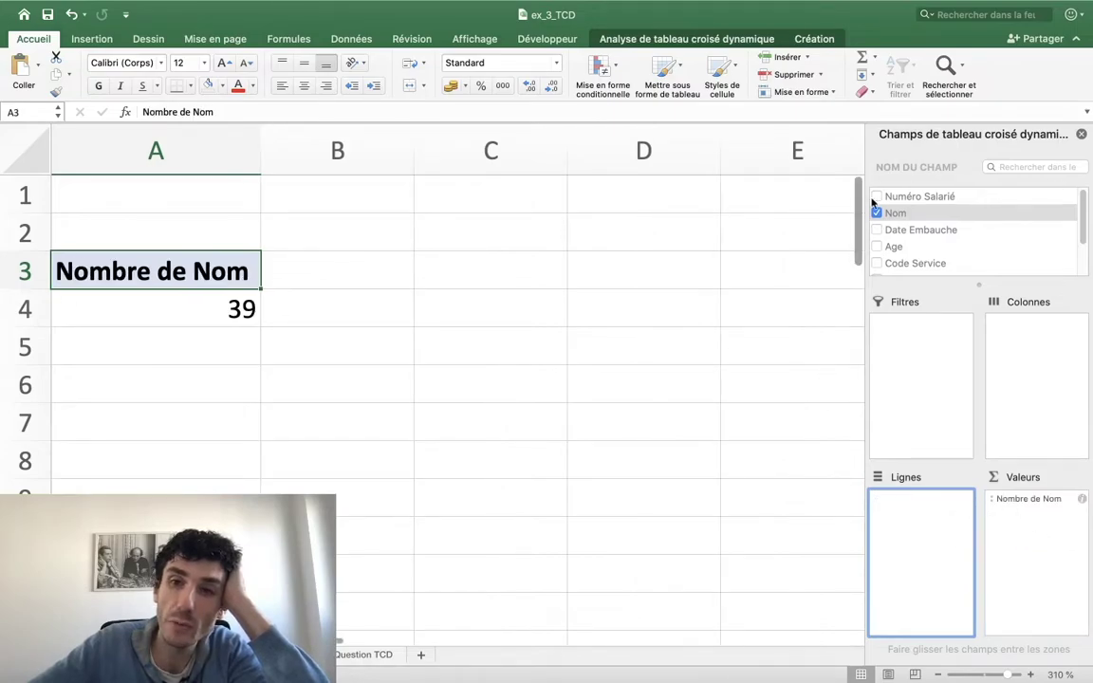
{"action": "mouse_move", "coordinate": [896, 214]}
{"action": "left_mouse_down"}
{"action": "mouse_move", "coordinate": [957, 534]}
{"action": "mouse_move", "coordinate": [969, 265]}
{"action": "left_mouse_up"}
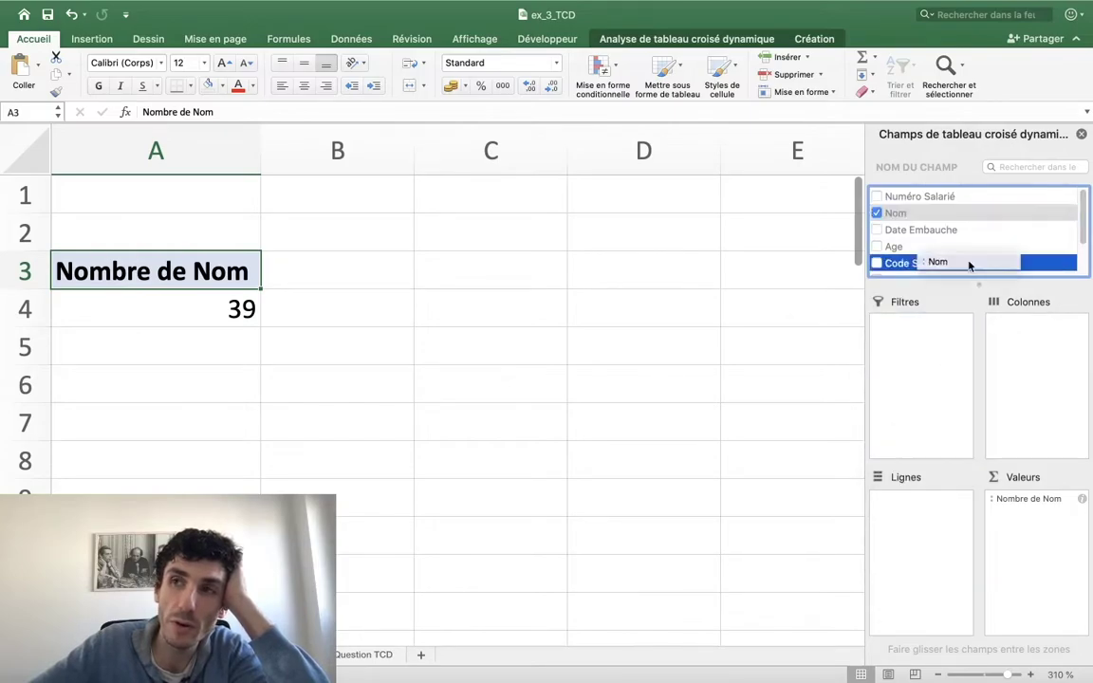
{"action": "mouse_move", "coordinate": [968, 265]}
{"action": "left_mouse_down"}
{"action": "mouse_move", "coordinate": [956, 230]}
{"action": "mouse_move", "coordinate": [1041, 481]}
{"action": "left_mouse_up"}
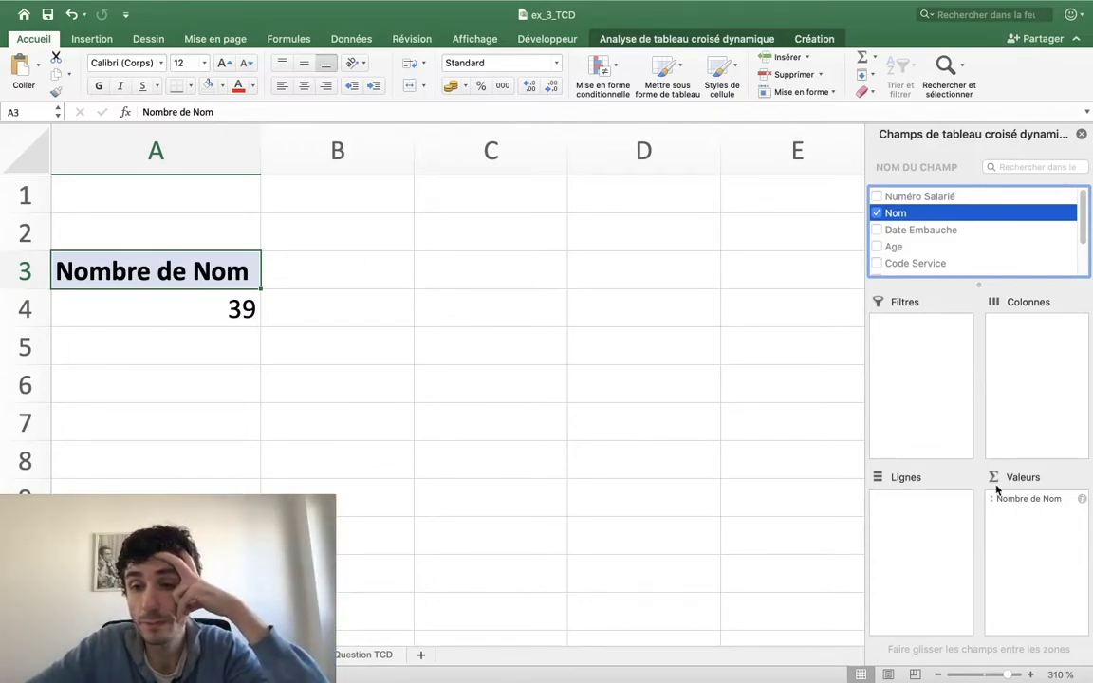
{"action": "left_click_drag", "start_coordinate": [1013, 498], "coordinate": [969, 248]}
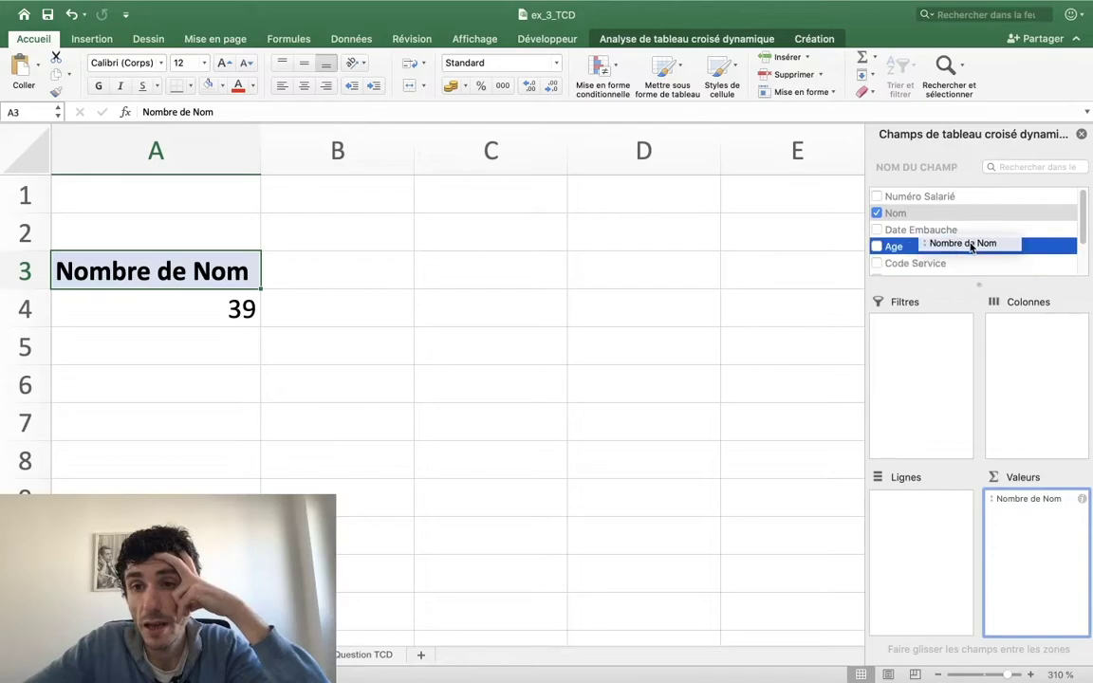
Add Heures travail prévues semaine to the pivot values as a sum, then remove it again.
{"action": "scroll", "coordinate": [930, 248], "scroll_direction": "down", "scroll_amount": 2}
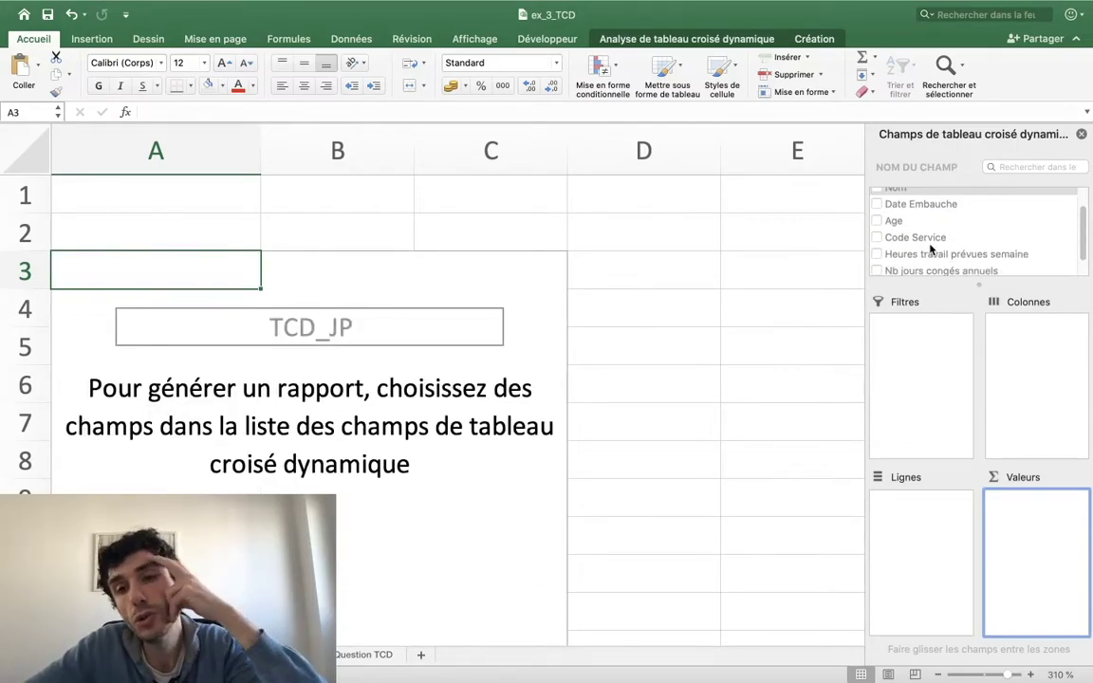
{"action": "scroll", "coordinate": [929, 248], "scroll_direction": "up", "scroll_amount": 2}
{"action": "scroll", "coordinate": [929, 248], "scroll_direction": "down", "scroll_amount": 3}
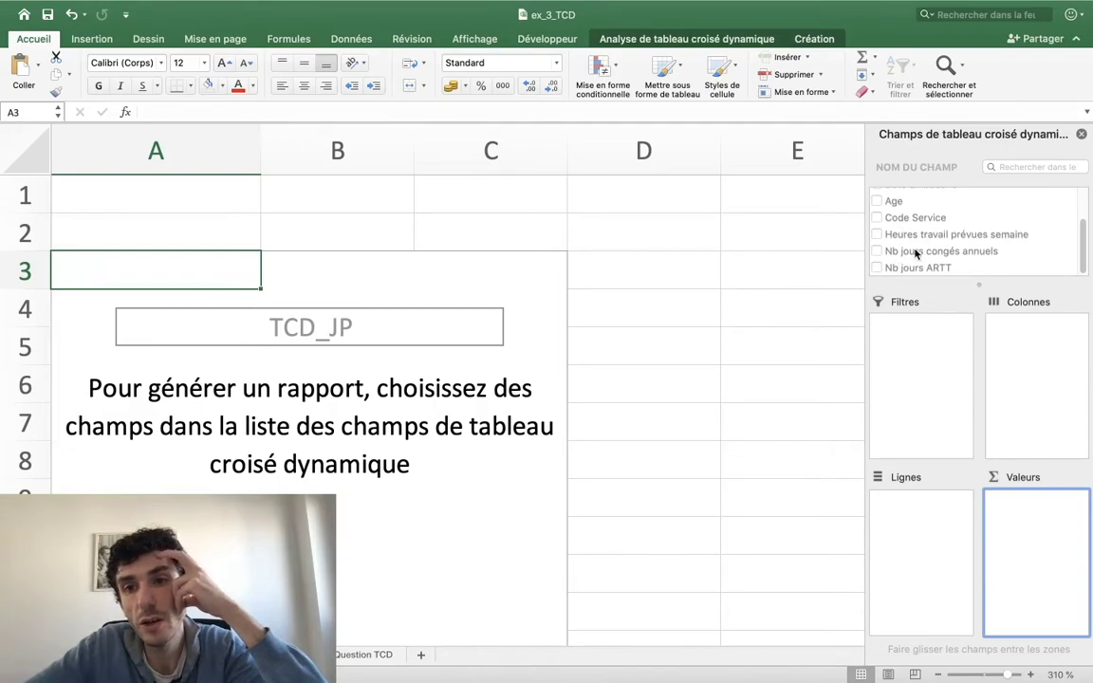
{"action": "left_click", "coordinate": [908, 253]}
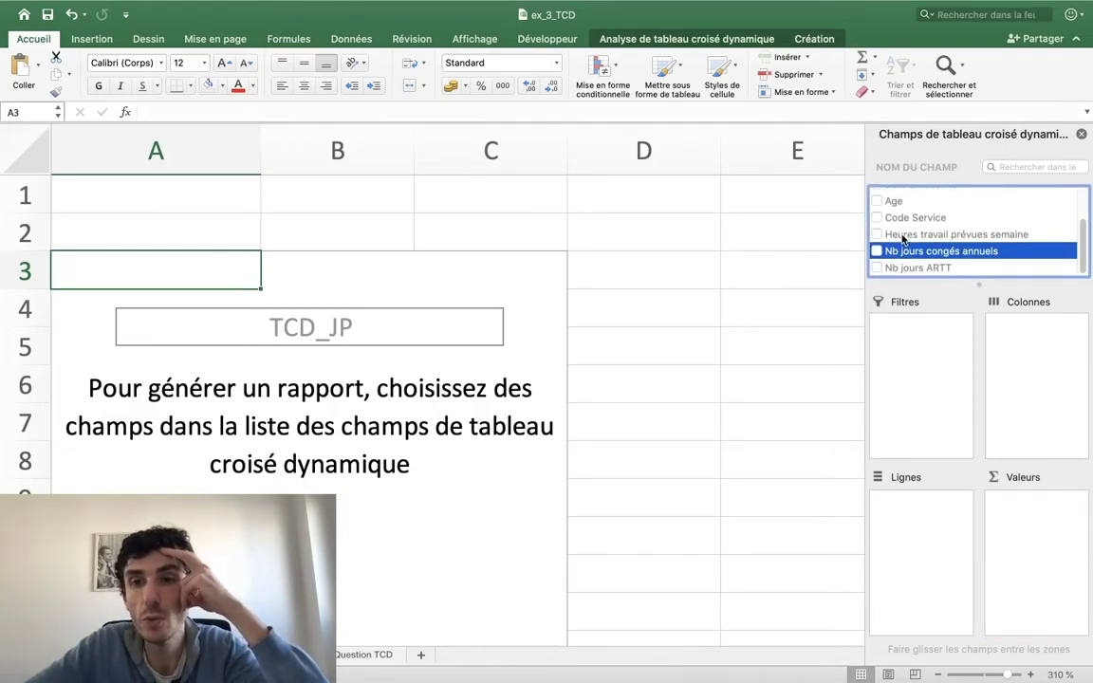
{"action": "left_click", "coordinate": [903, 237]}
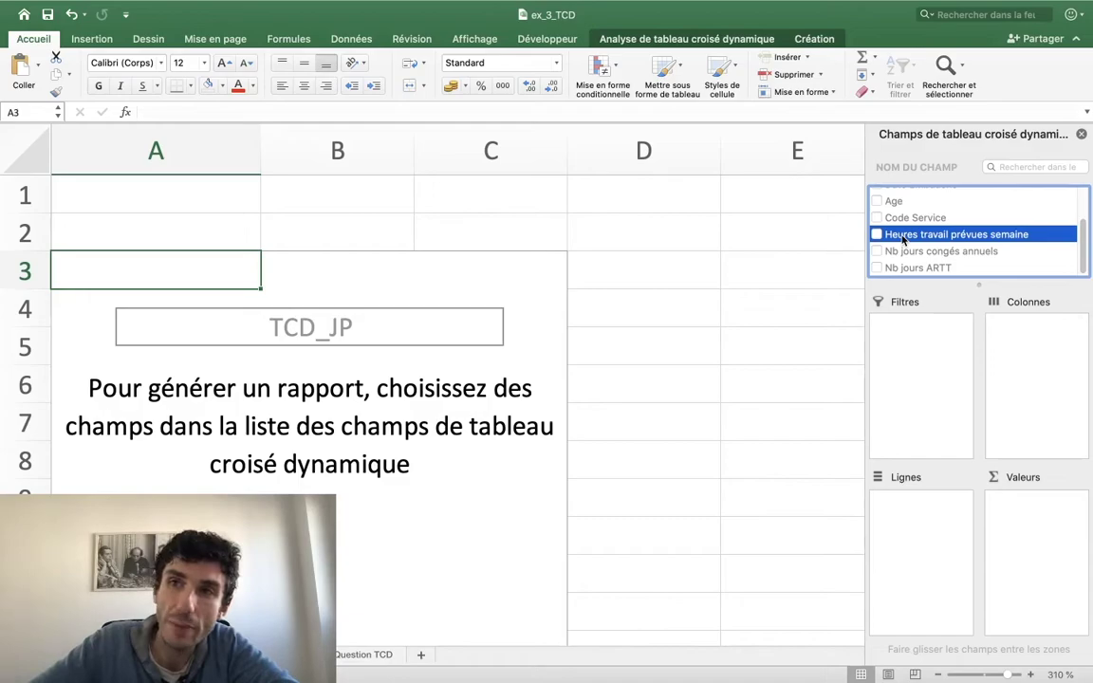
{"action": "mouse_move", "coordinate": [902, 240]}
{"action": "left_mouse_down"}
{"action": "mouse_move", "coordinate": [972, 242]}
{"action": "mouse_move", "coordinate": [1034, 513]}
{"action": "left_mouse_up"}
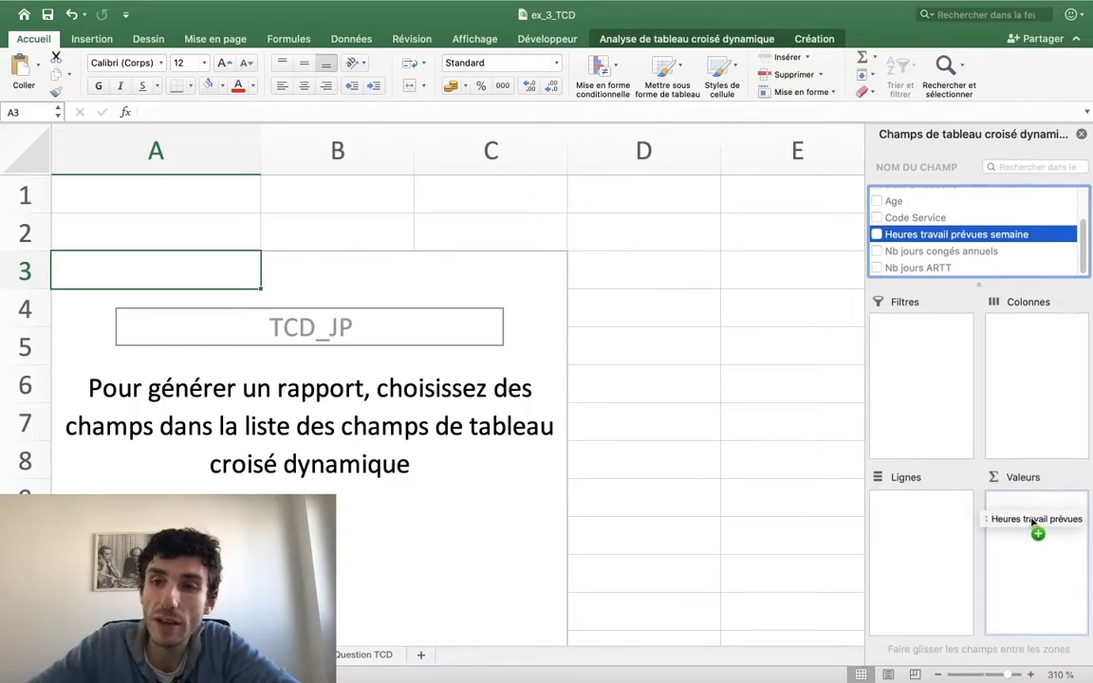
{"action": "left_click_drag", "start_coordinate": [1034, 513], "coordinate": [1032, 522]}
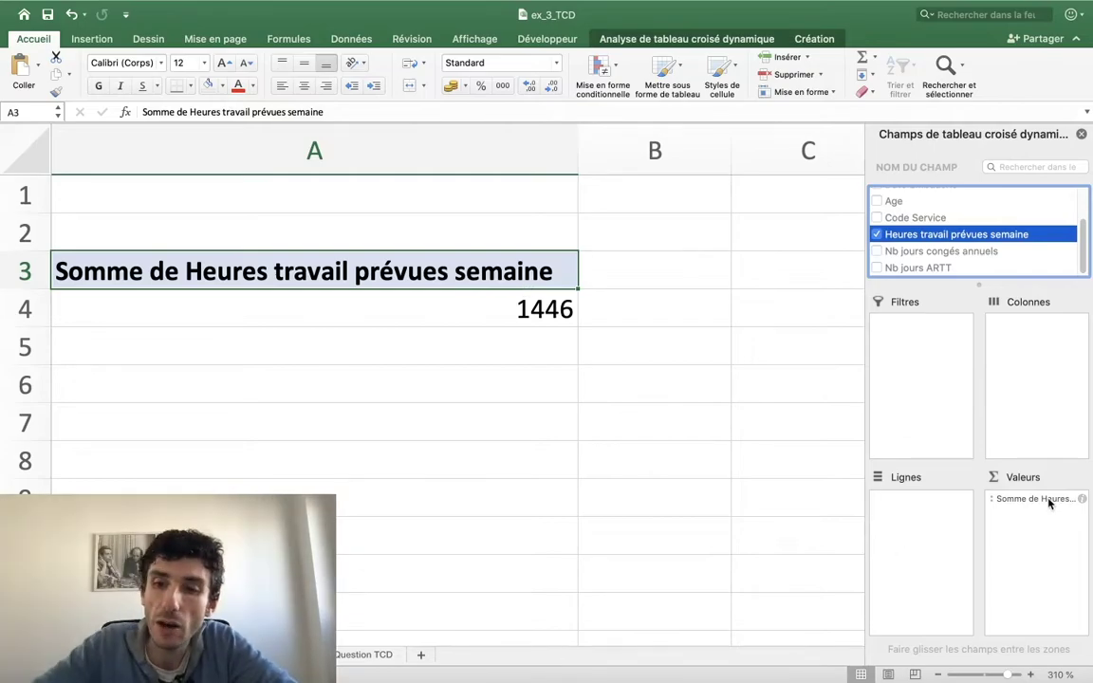
{"action": "left_click_drag", "start_coordinate": [1049, 503], "coordinate": [987, 249]}
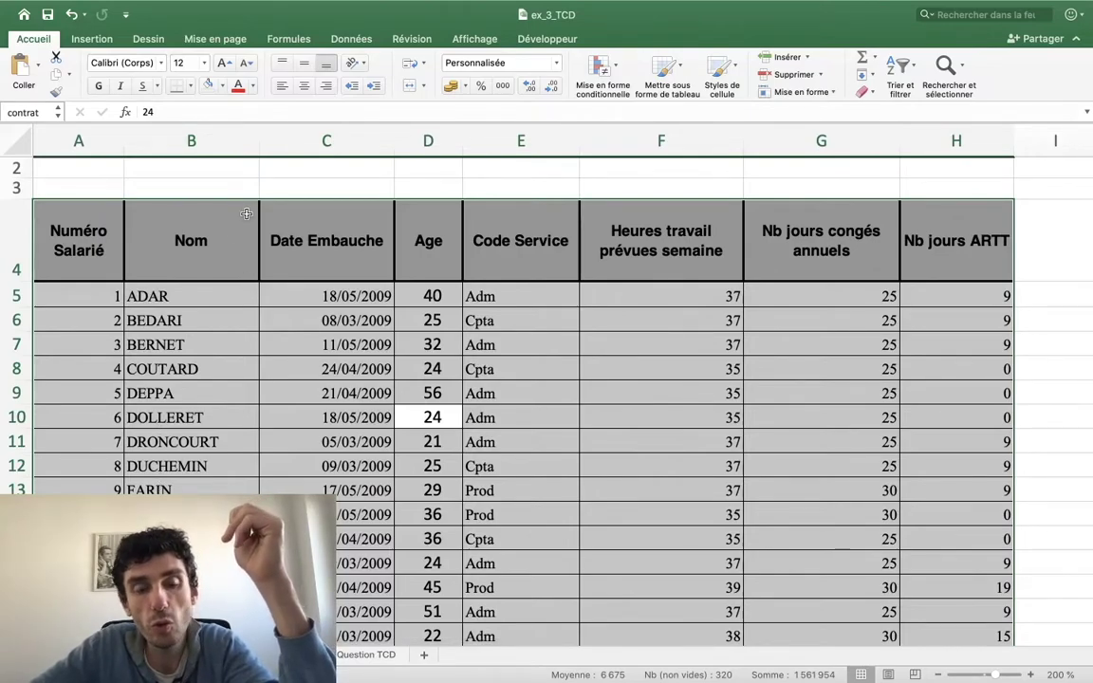
Review the Code Service values starting from Adm in cell E5 on the CONTRAT SALARIE sheet.
{"action": "scroll", "coordinate": [633, 307], "scroll_direction": "down", "scroll_amount": 3}
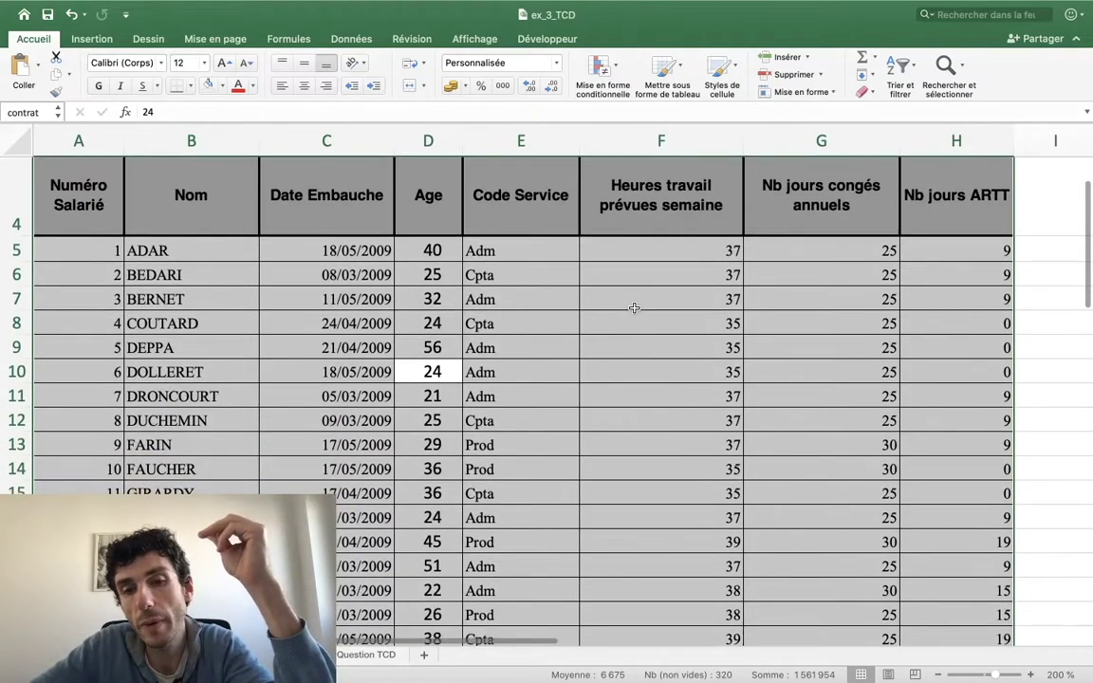
{"action": "scroll", "coordinate": [634, 307], "scroll_direction": "up", "scroll_amount": 3}
{"action": "scroll", "coordinate": [634, 309], "scroll_direction": "down", "scroll_amount": 3}
{"action": "scroll", "coordinate": [635, 308], "scroll_direction": "down", "scroll_amount": 3}
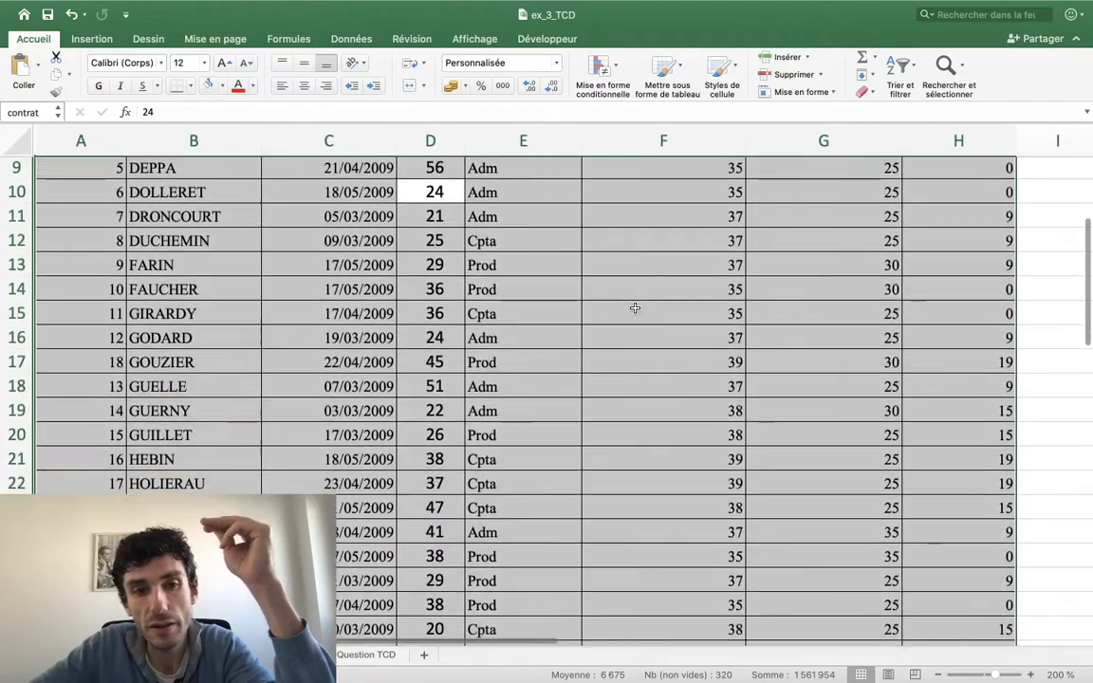
{"action": "scroll", "coordinate": [634, 308], "scroll_direction": "down", "scroll_amount": 3}
{"action": "scroll", "coordinate": [634, 308], "scroll_direction": "up", "scroll_amount": 8}
{"action": "scroll", "coordinate": [634, 308], "scroll_direction": "down", "scroll_amount": 2}
{"action": "scroll", "coordinate": [635, 308], "scroll_direction": "down", "scroll_amount": 5}
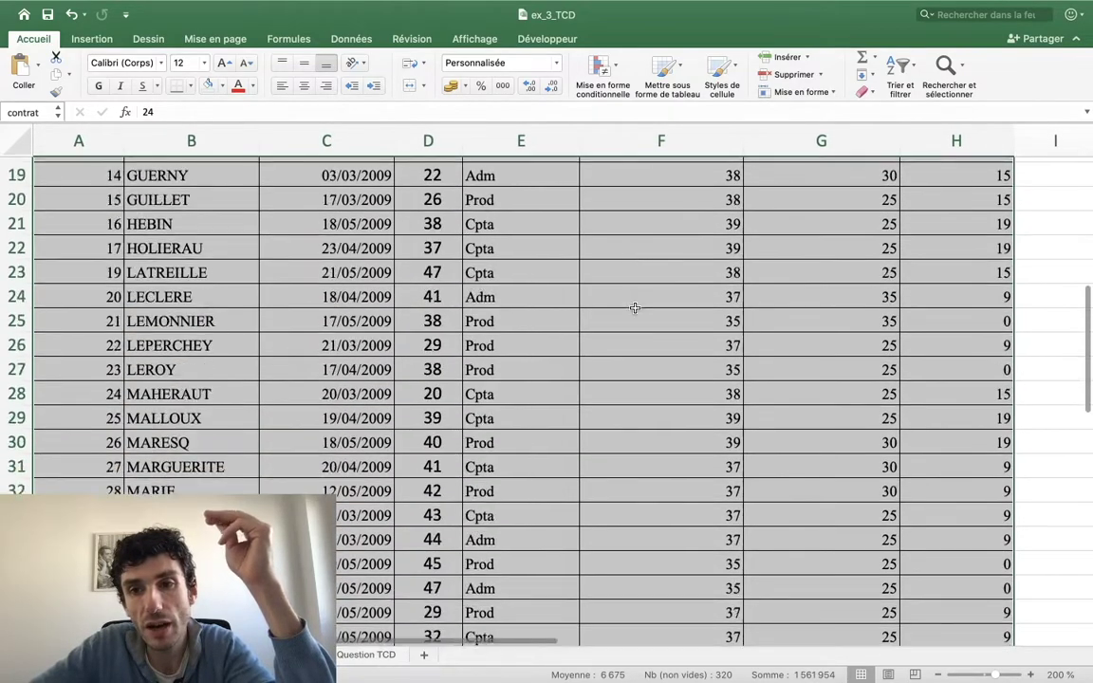
{"action": "scroll", "coordinate": [635, 309], "scroll_direction": "down", "scroll_amount": 6}
{"action": "scroll", "coordinate": [635, 309], "scroll_direction": "up", "scroll_amount": 5}
{"action": "scroll", "coordinate": [634, 308], "scroll_direction": "up", "scroll_amount": 6}
{"action": "scroll", "coordinate": [634, 308], "scroll_direction": "up", "scroll_amount": 3}
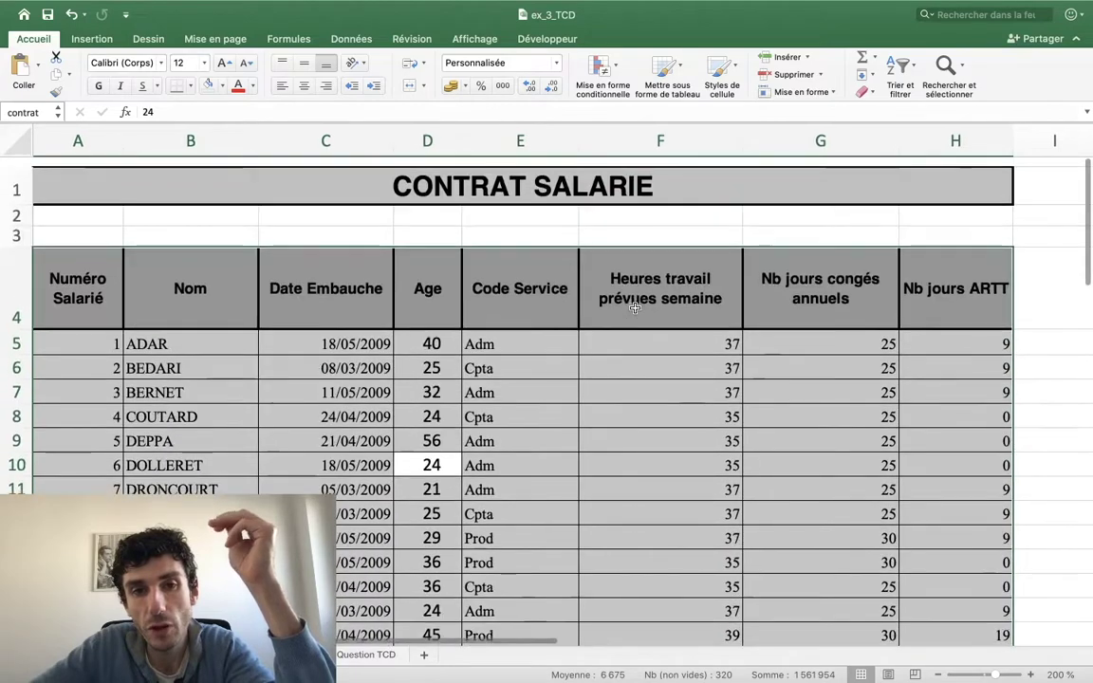
{"action": "scroll", "coordinate": [635, 308], "scroll_direction": "down", "scroll_amount": 1}
{"action": "scroll", "coordinate": [569, 277], "scroll_direction": "down", "scroll_amount": 1}
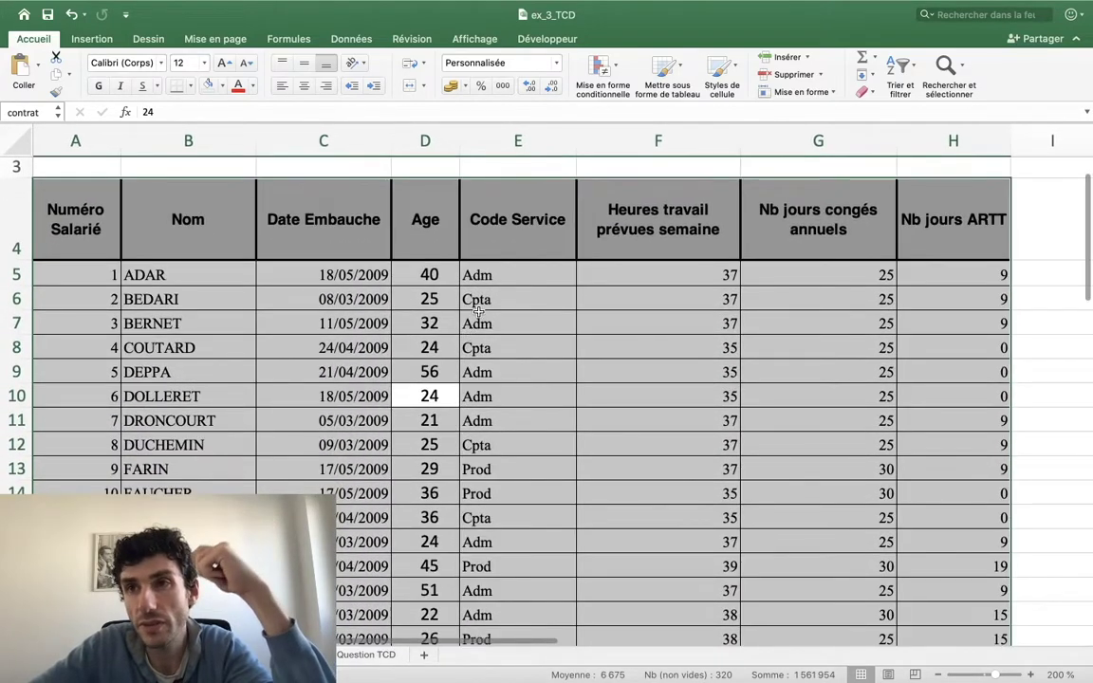
{"action": "scroll", "coordinate": [501, 287], "scroll_direction": "down", "scroll_amount": 1}
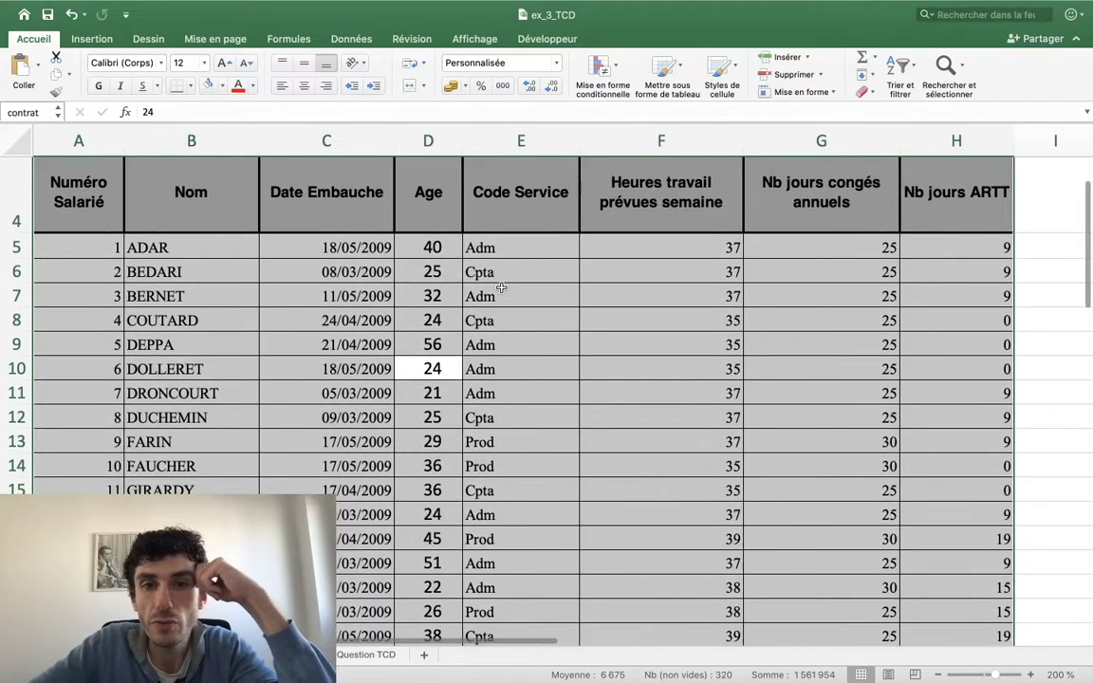
{"action": "left_click", "coordinate": [487, 244]}
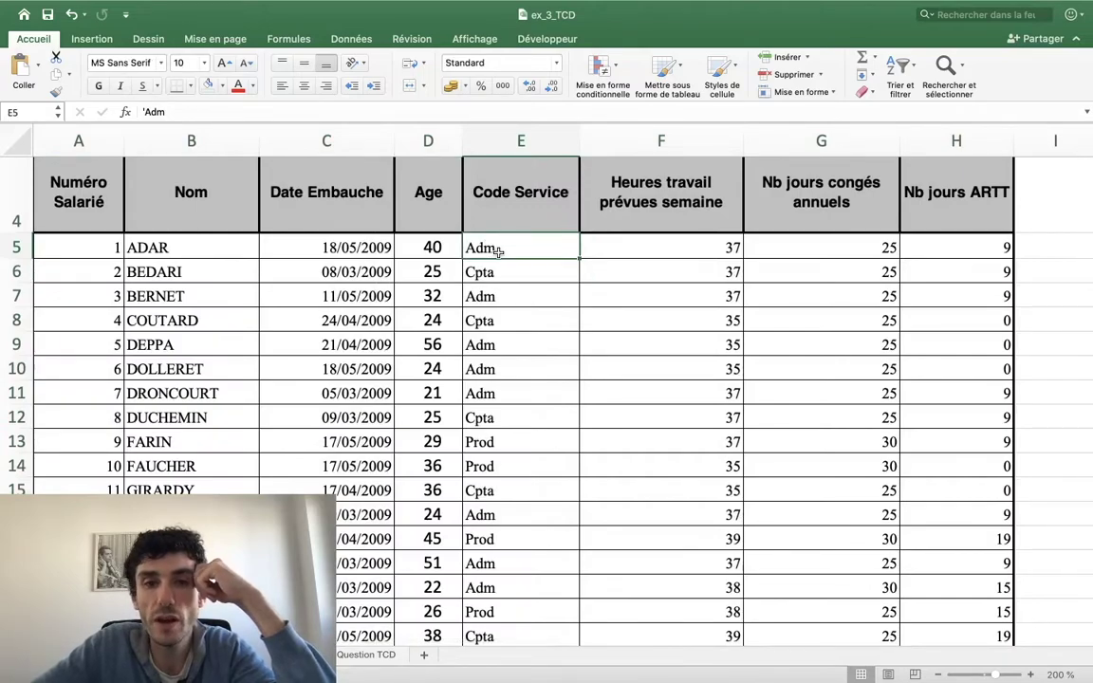
{"action": "key", "text": "Down"}
{"action": "key", "text": "Down"}
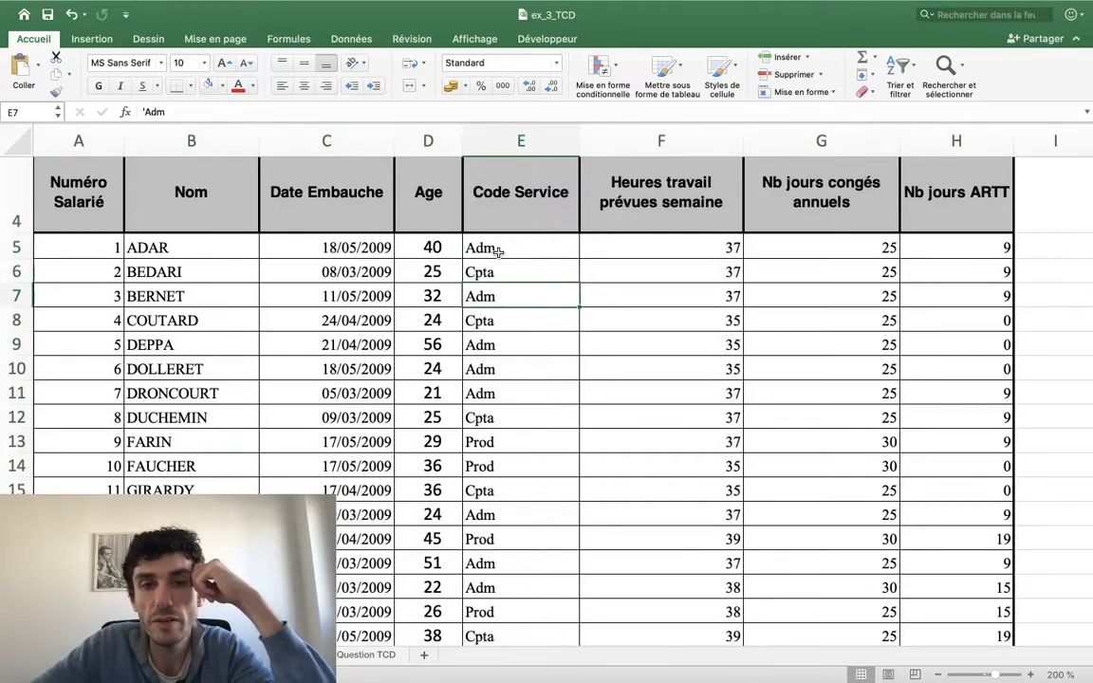
{"action": "key", "text": "Down"}
{"action": "key", "text": "Down"}
{"action": "key", "text": "Down"}
{"action": "key", "text": "Down"}
{"action": "key", "text": "Down"}
{"action": "key", "text": "Down"}
{"action": "key", "text": "Up"}
{"action": "key", "text": "Up"}
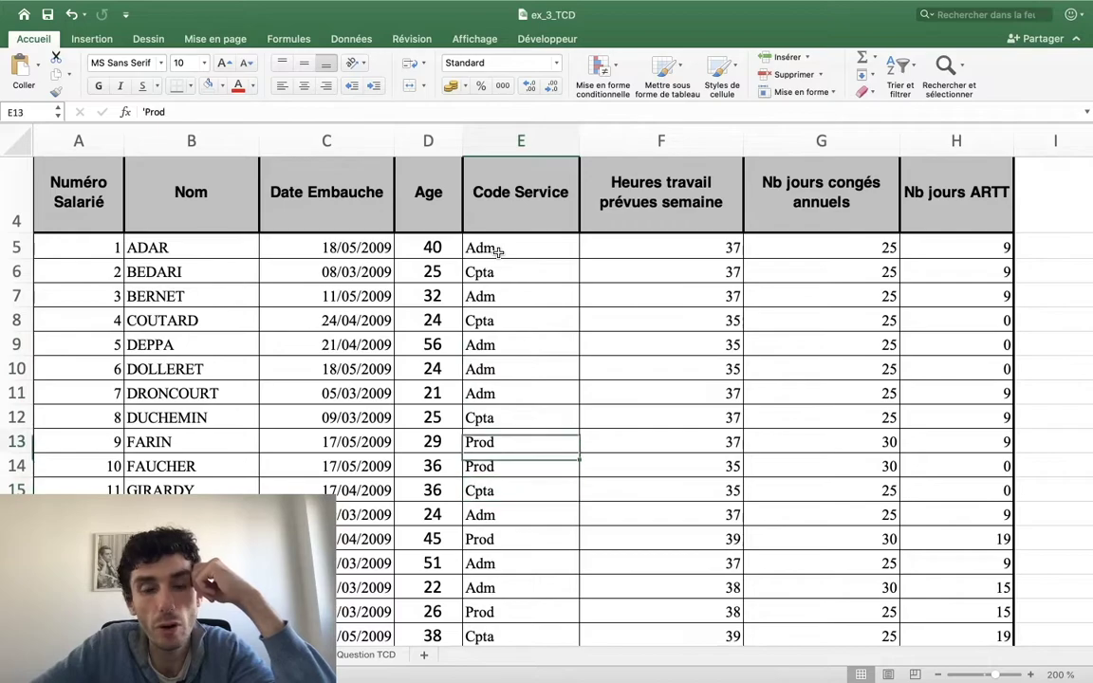
{"action": "key", "text": "Up"}
{"action": "key", "text": "Up"}
{"action": "key", "text": "Up"}
{"action": "key", "text": "Up"}
{"action": "key", "text": "Up"}
{"action": "key", "text": "Up"}
{"action": "key", "text": "Up"}
{"action": "key", "text": "Up"}
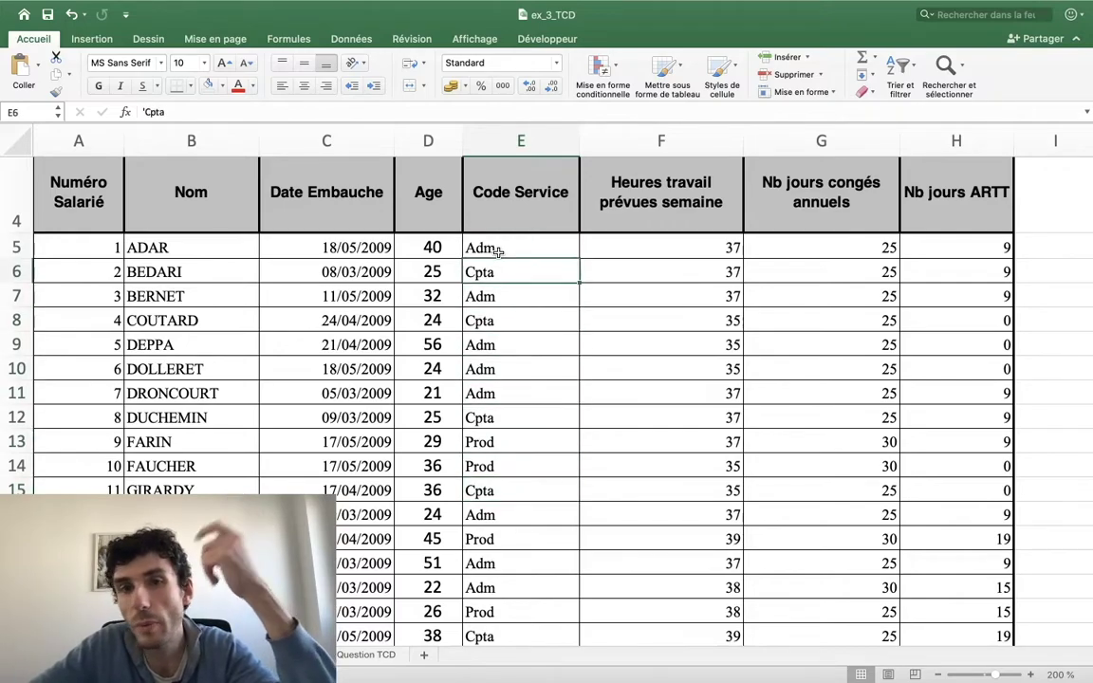
{"action": "key", "text": "Down"}
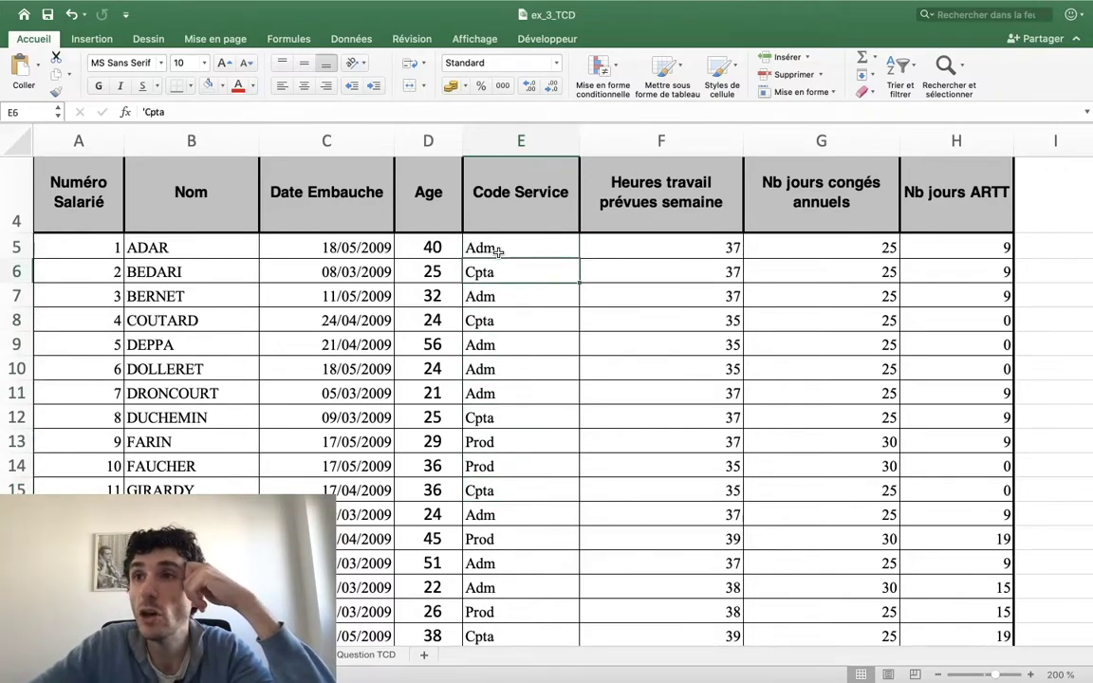
{"action": "key", "text": "Up"}
{"action": "key", "text": "Down"}
{"action": "key", "text": "Down"}
{"action": "key", "text": "Down"}
{"action": "key", "text": "Down"}
{"action": "key", "text": "Down"}
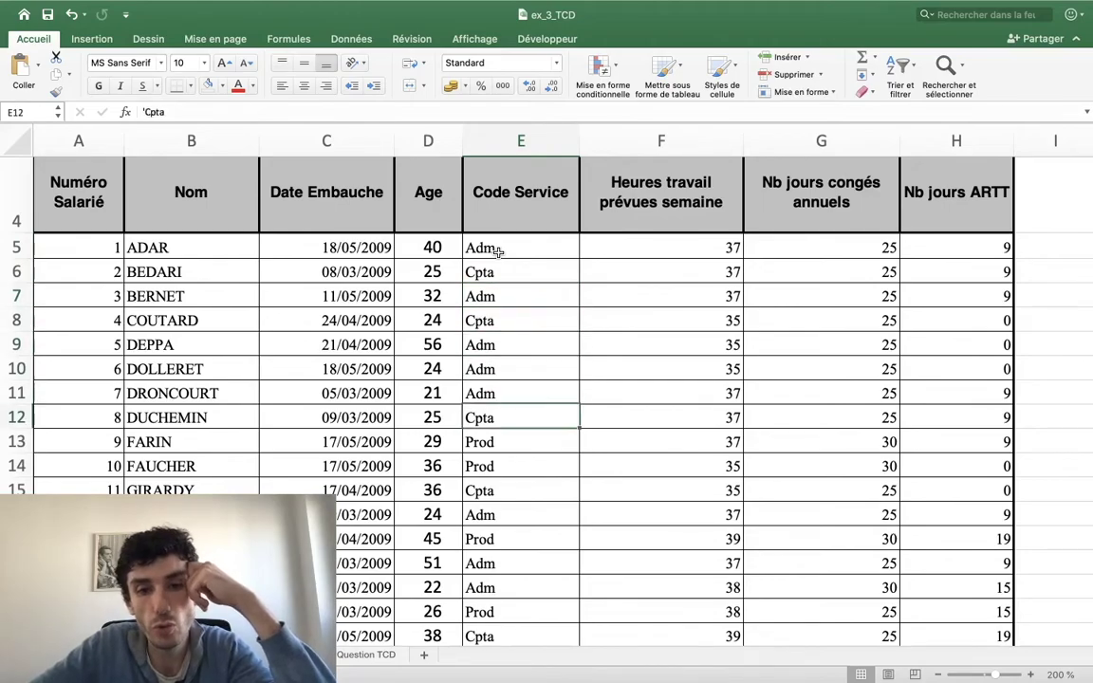
{"action": "key", "text": "Down"}
{"action": "key", "text": "Down"}
Return to the empty TCD_JP pivot table sheet.
{"action": "scroll", "coordinate": [497, 250], "scroll_direction": "down", "scroll_amount": 2}
{"action": "scroll", "coordinate": [497, 251], "scroll_direction": "down", "scroll_amount": 10}
{"action": "scroll", "coordinate": [497, 250], "scroll_direction": "up", "scroll_amount": 8}
{"action": "scroll", "coordinate": [497, 253], "scroll_direction": "up", "scroll_amount": 5}
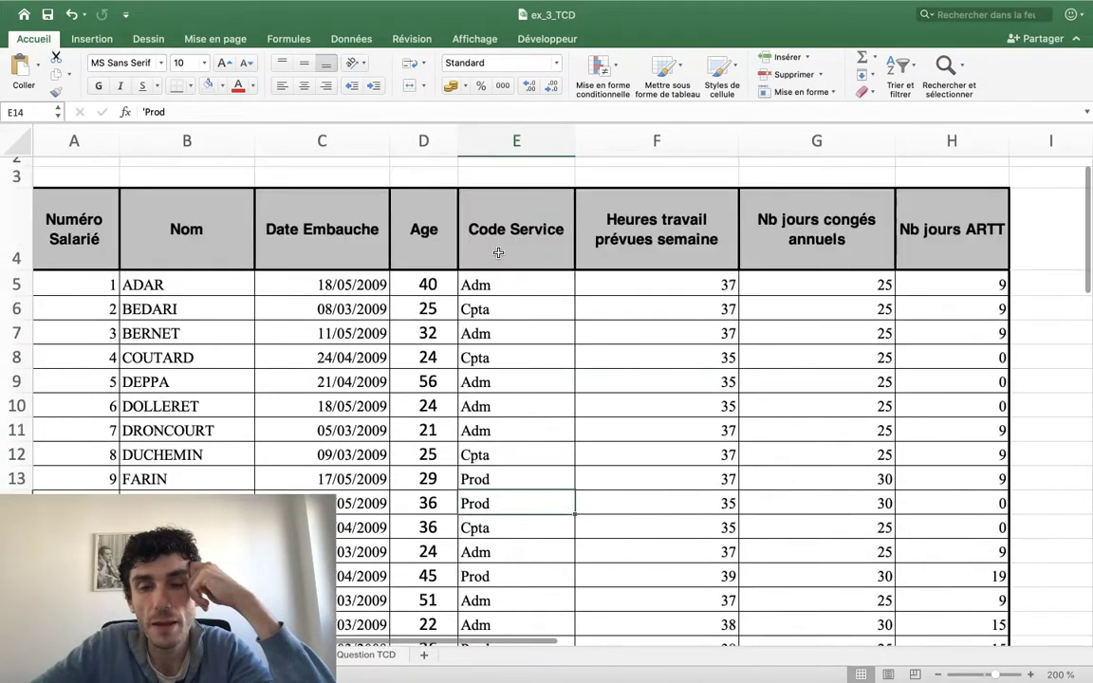
{"action": "scroll", "coordinate": [497, 252], "scroll_direction": "up", "scroll_amount": 2}
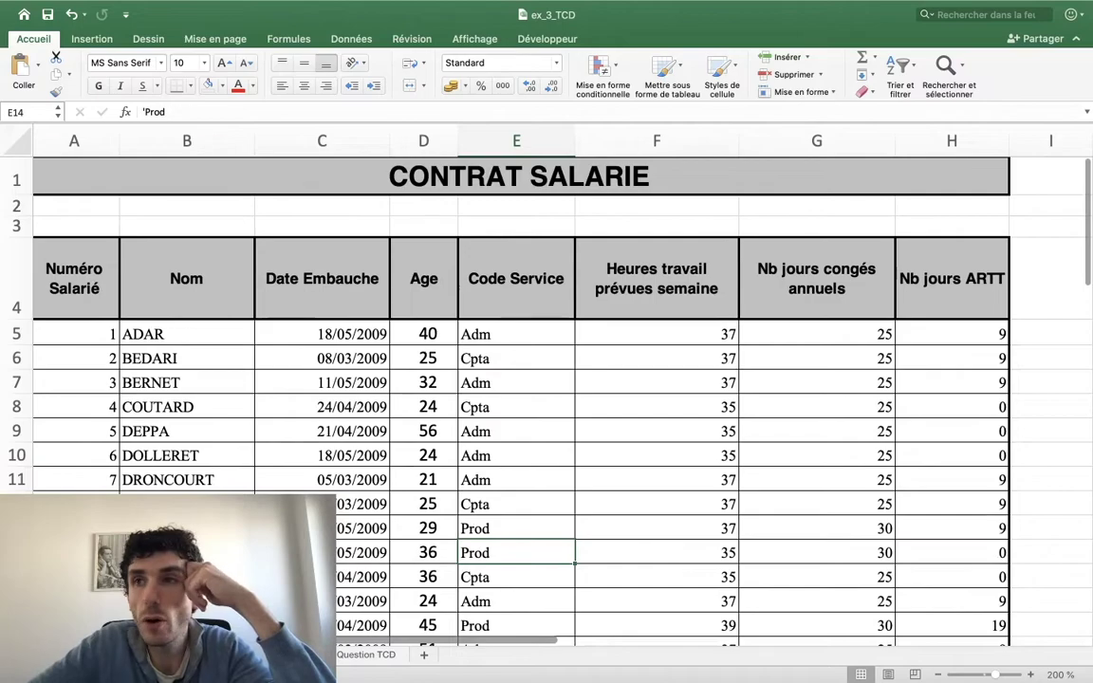
{"action": "key", "text": "ctrl+Page_Up"}
{"action": "key", "text": "ctrl+Page_Down"}
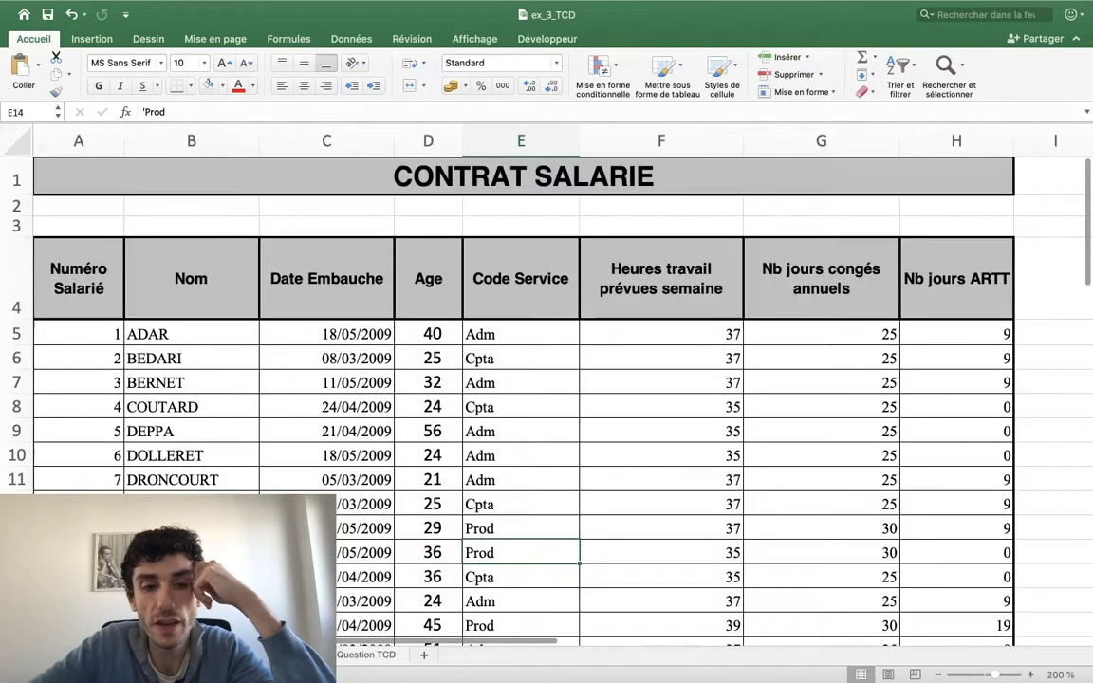
{"action": "key", "text": "ctrl+Page_Down"}
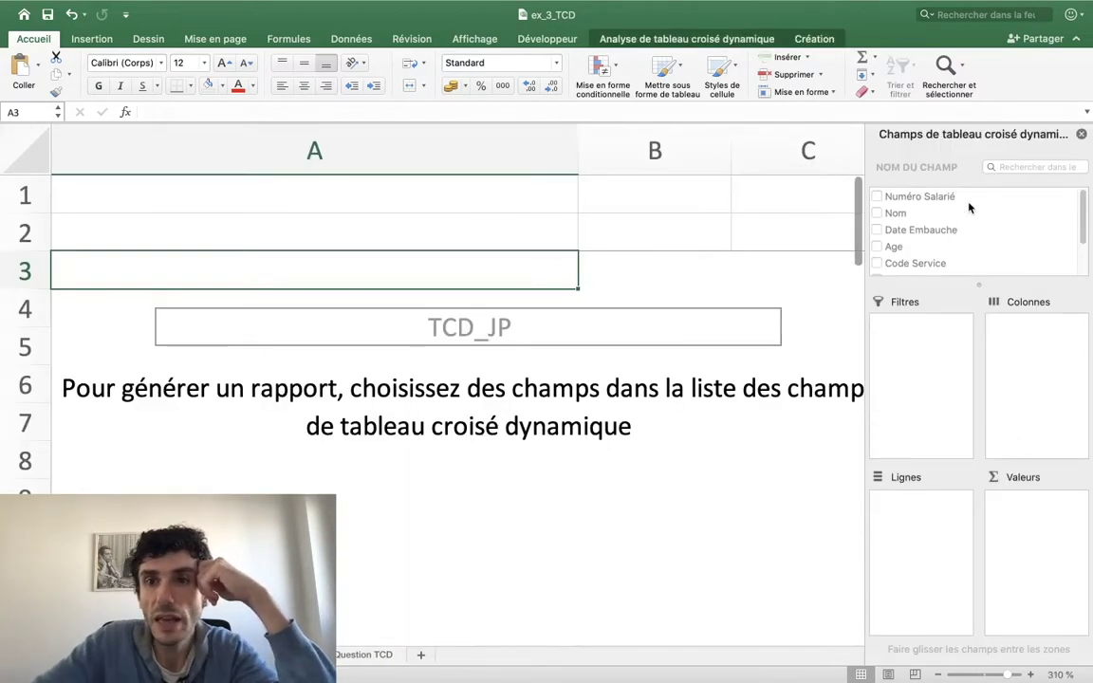
Make Code Service the pivot row labels, showing Adm, Cpta, Prod and Total général.
{"action": "scroll", "coordinate": [891, 249], "scroll_direction": "down", "scroll_amount": 2}
{"action": "scroll", "coordinate": [892, 250], "scroll_direction": "down", "scroll_amount": 1}
{"action": "scroll", "coordinate": [897, 244], "scroll_direction": "up", "scroll_amount": 2}
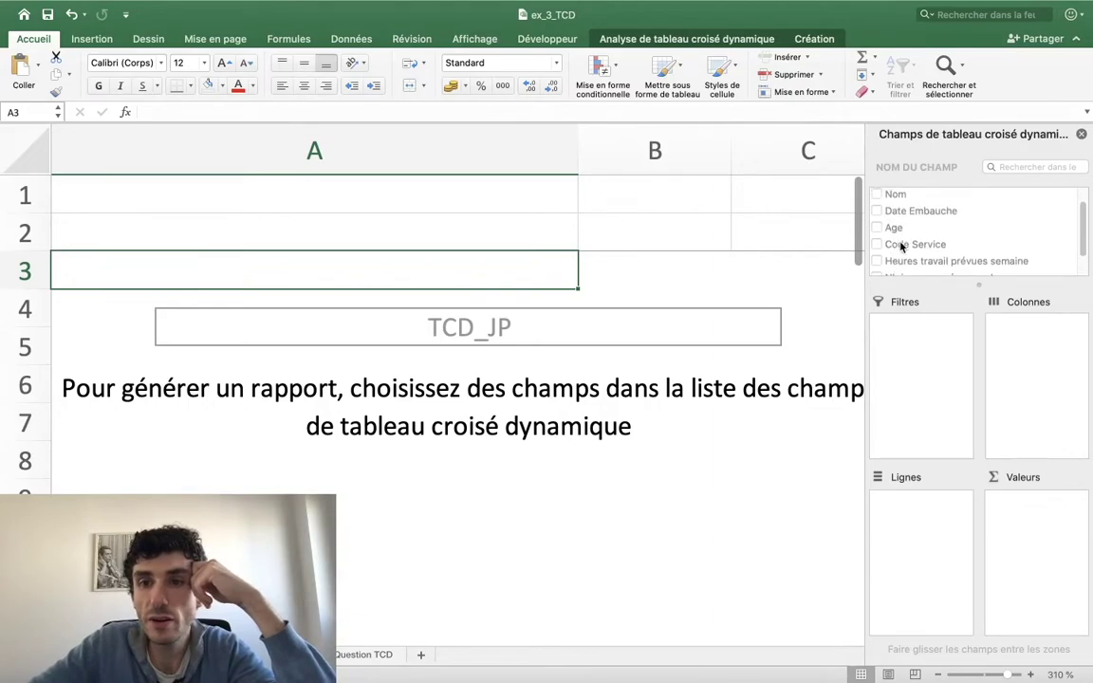
{"action": "mouse_move", "coordinate": [901, 246]}
{"action": "left_mouse_down"}
{"action": "mouse_move", "coordinate": [915, 523]}
{"action": "mouse_move", "coordinate": [951, 256]}
{"action": "left_mouse_up"}
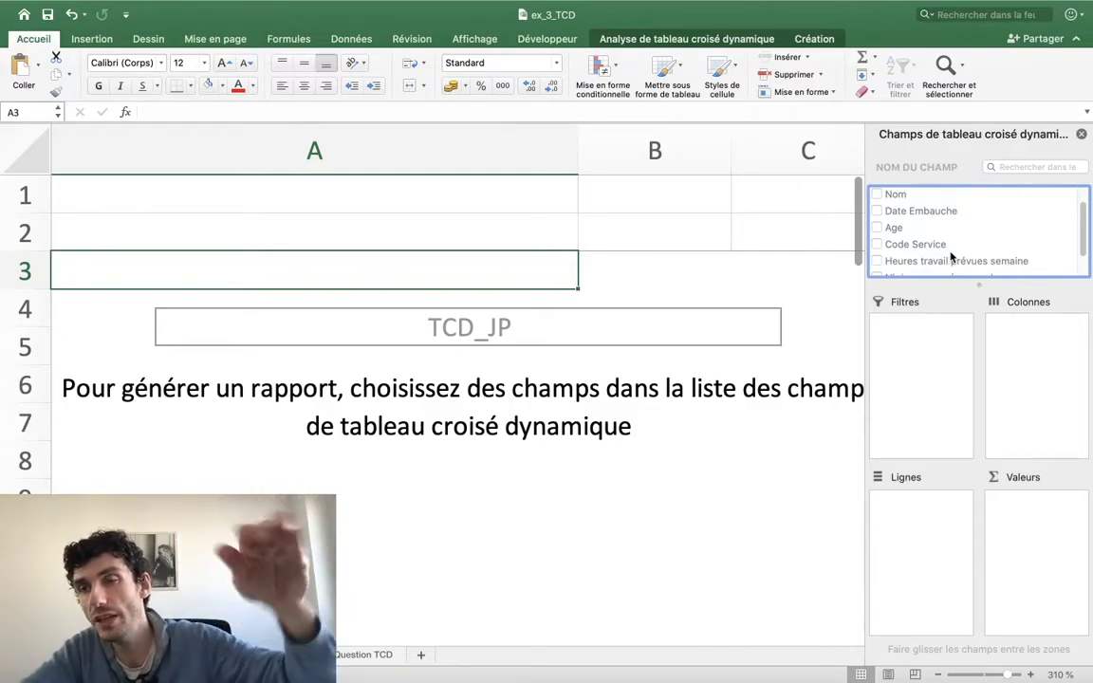
{"action": "scroll", "coordinate": [934, 241], "scroll_direction": "down", "scroll_amount": 2}
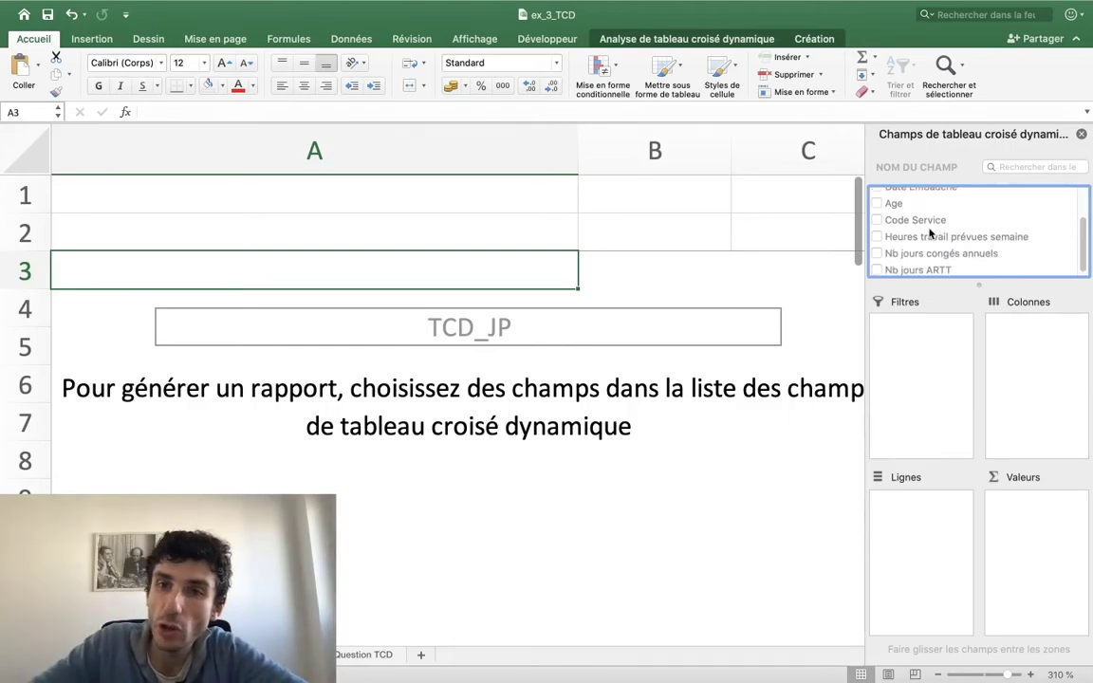
{"action": "left_click_drag", "start_coordinate": [920, 220], "coordinate": [942, 512]}
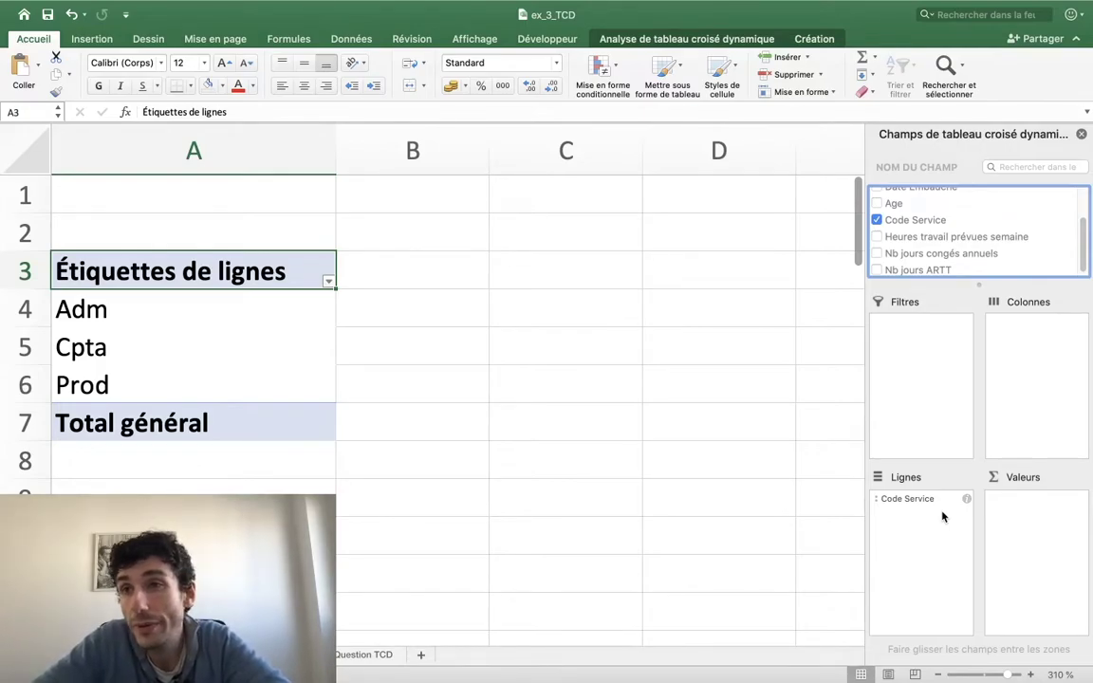
{"action": "left_click_drag", "start_coordinate": [932, 499], "coordinate": [1032, 517]}
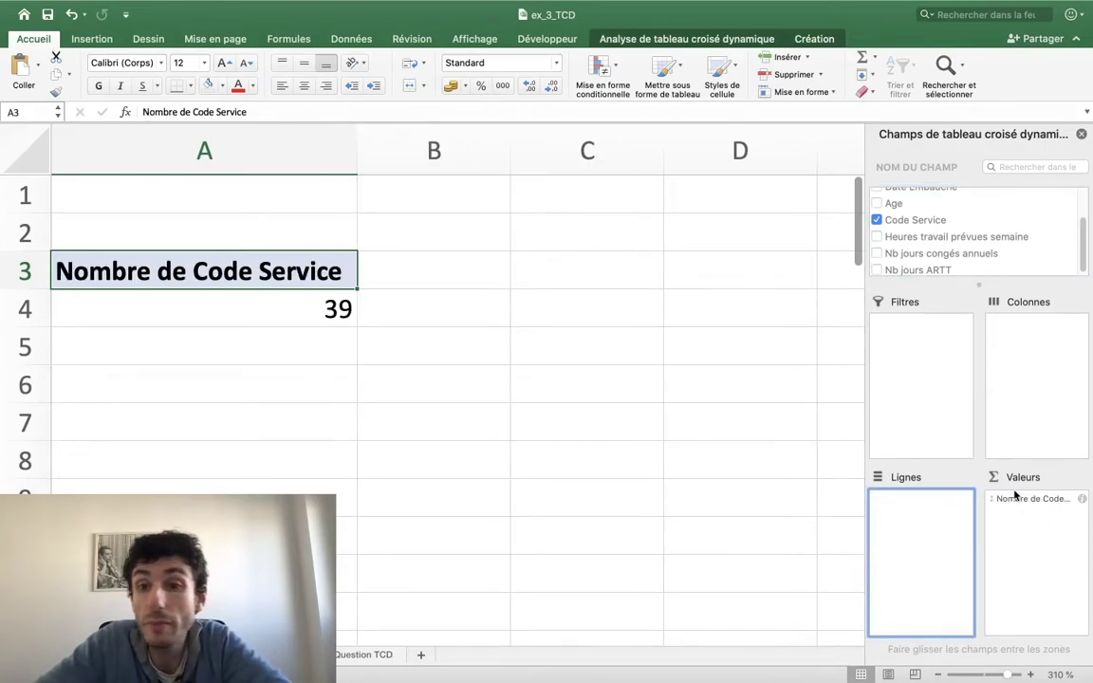
{"action": "left_click_drag", "start_coordinate": [1023, 500], "coordinate": [924, 503]}
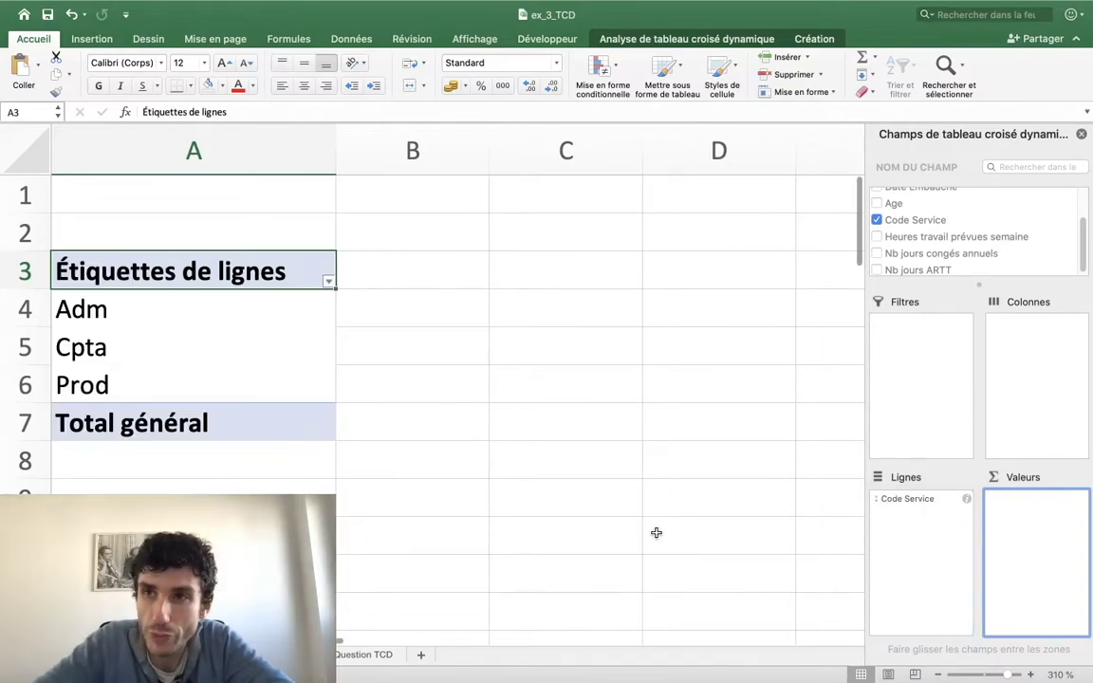
Scroll through the CONTRAT SALARIE sheet to review the Age and Code Service columns.
{"action": "key", "text": "ctrl+Page_Up"}
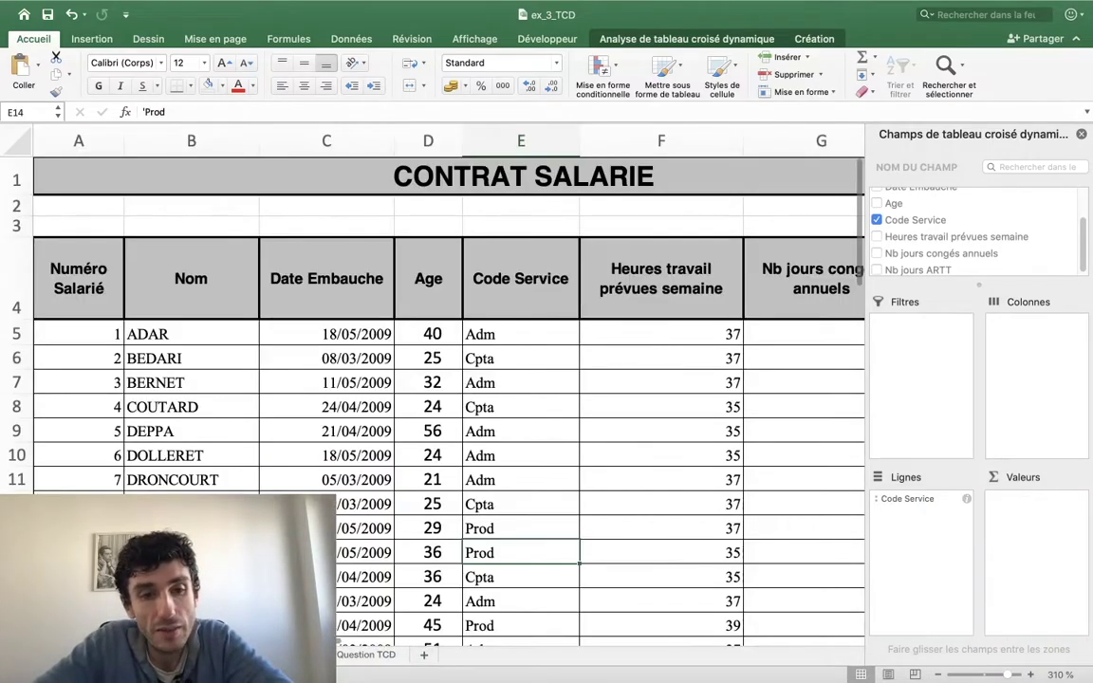
{"action": "scroll", "coordinate": [276, 310], "scroll_direction": "down", "scroll_amount": 1}
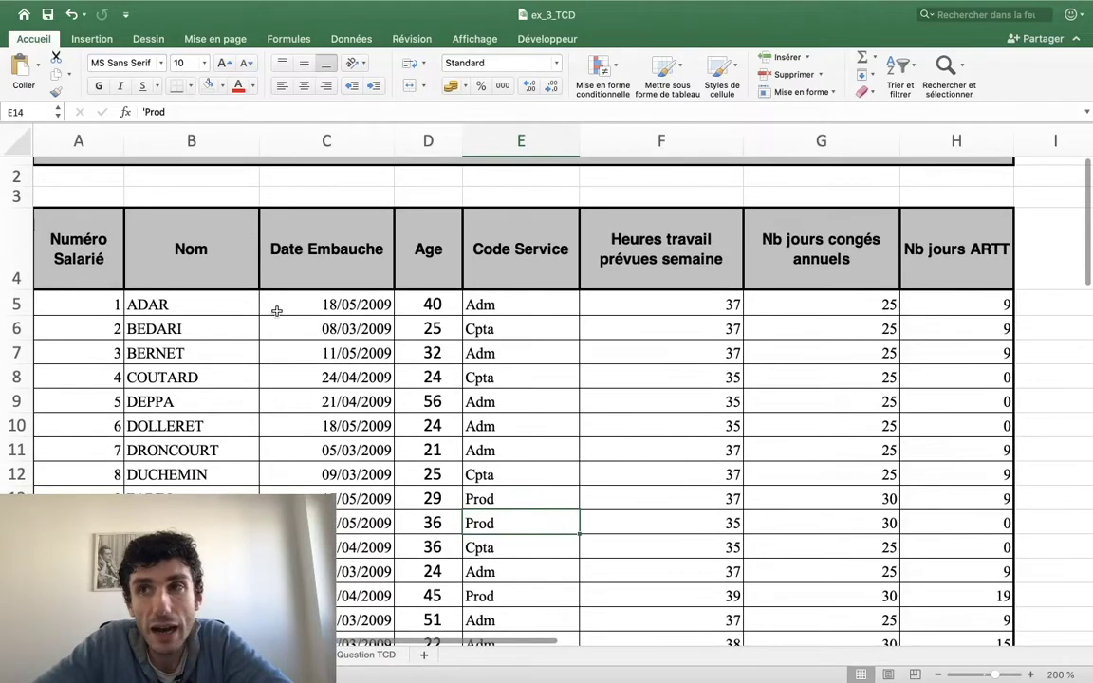
{"action": "scroll", "coordinate": [209, 408], "scroll_direction": "down", "scroll_amount": 2}
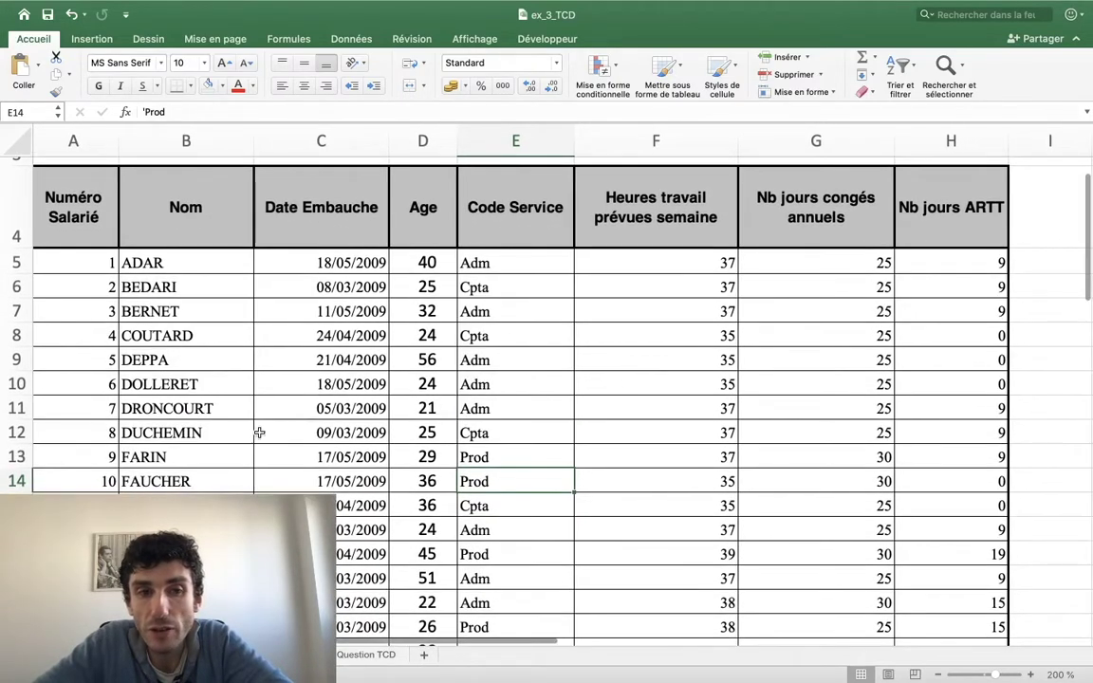
{"action": "scroll", "coordinate": [481, 272], "scroll_direction": "down", "scroll_amount": 4}
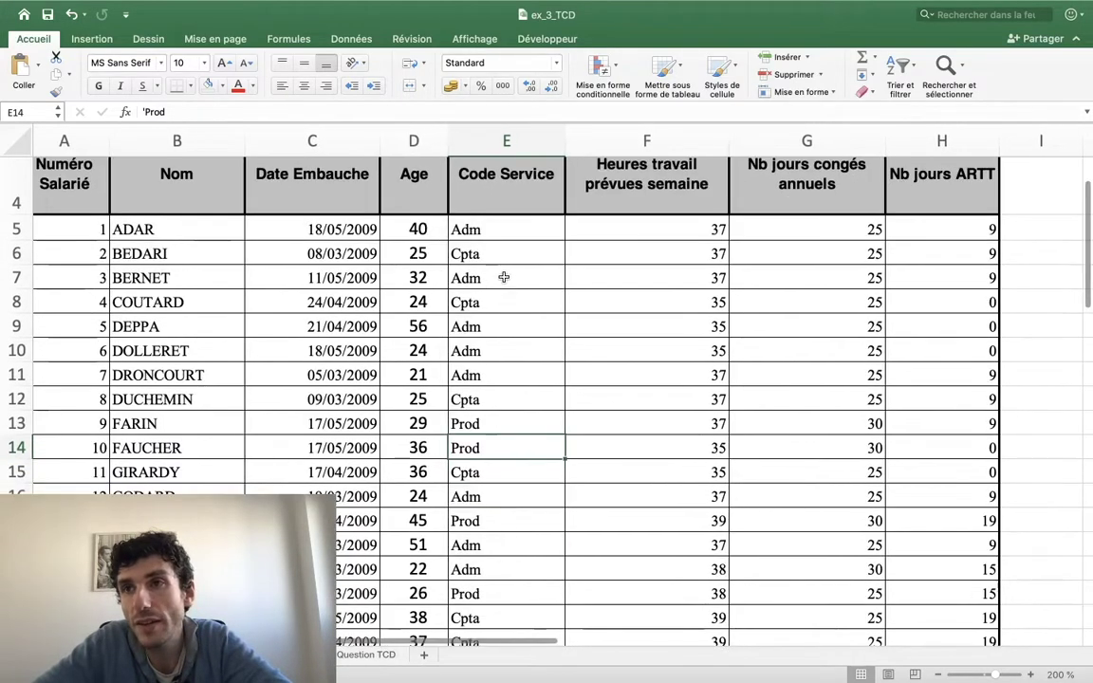
{"action": "scroll", "coordinate": [501, 226], "scroll_direction": "up", "scroll_amount": 2}
{"action": "scroll", "coordinate": [501, 226], "scroll_direction": "up", "scroll_amount": 2}
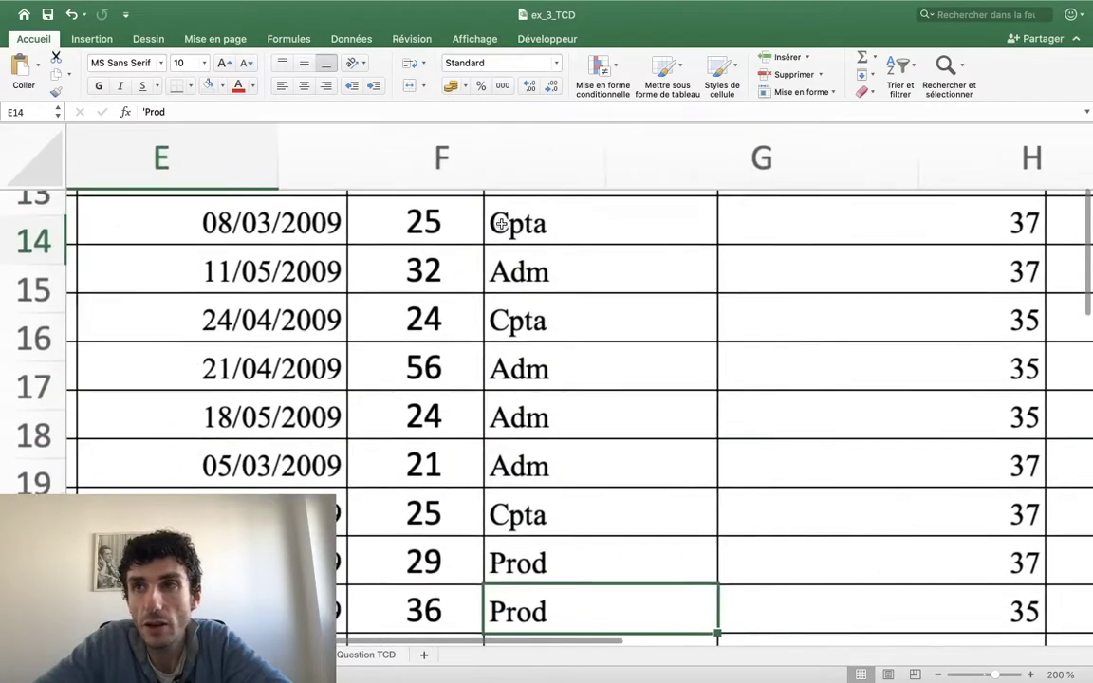
{"action": "scroll", "coordinate": [503, 228], "scroll_direction": "up", "scroll_amount": 6}
{"action": "scroll", "coordinate": [503, 228], "scroll_direction": "right", "scroll_amount": 1}
{"action": "scroll", "coordinate": [503, 227], "scroll_direction": "left", "scroll_amount": 3}
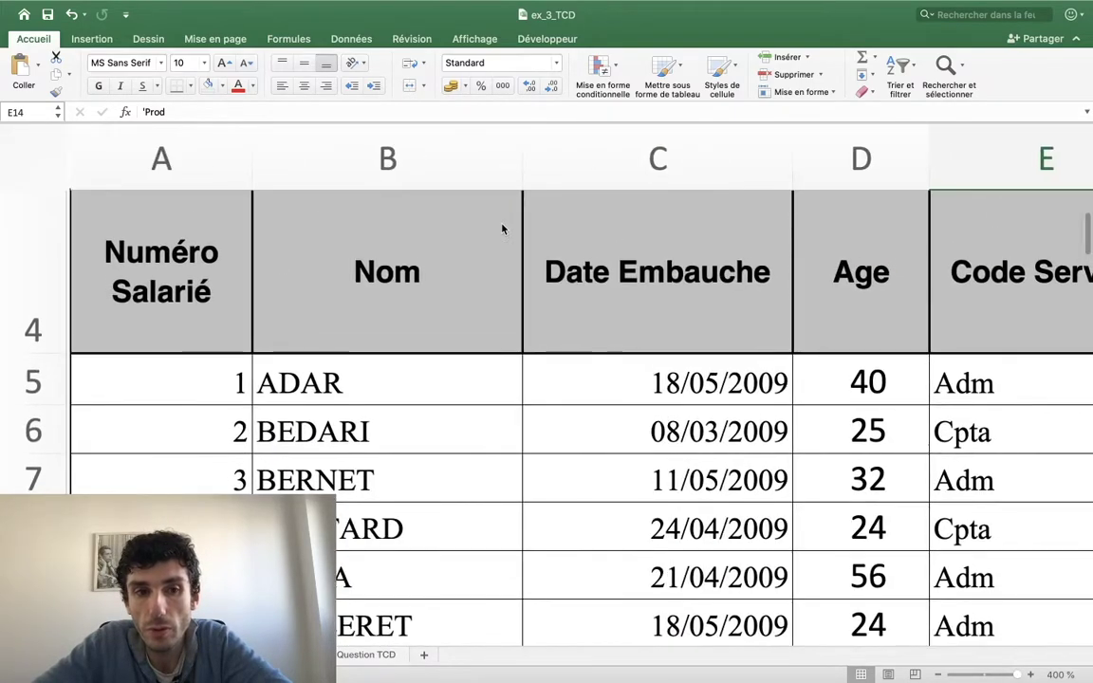
{"action": "scroll", "coordinate": [503, 227], "scroll_direction": "right", "scroll_amount": 3}
{"action": "scroll", "coordinate": [503, 228], "scroll_direction": "right", "scroll_amount": 2}
{"action": "scroll", "coordinate": [503, 228], "scroll_direction": "left", "scroll_amount": 3}
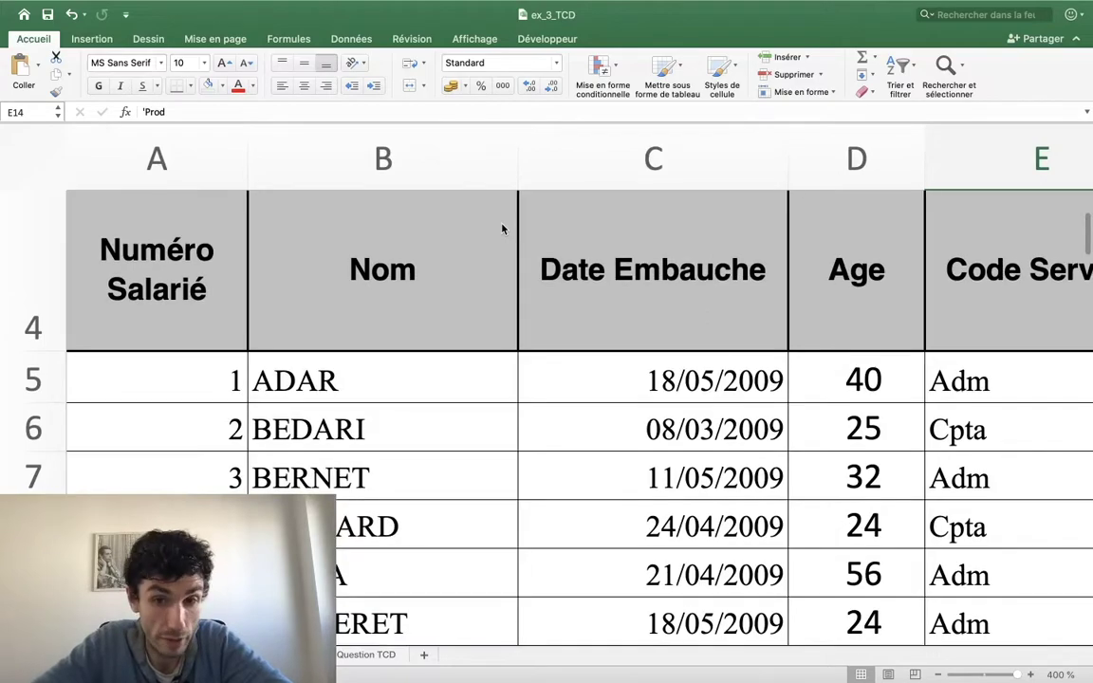
{"action": "scroll", "coordinate": [503, 227], "scroll_direction": "right", "scroll_amount": 3}
{"action": "scroll", "coordinate": [503, 228], "scroll_direction": "right", "scroll_amount": 5}
{"action": "scroll", "coordinate": [503, 227], "scroll_direction": "left", "scroll_amount": 3}
{"action": "scroll", "coordinate": [503, 227], "scroll_direction": "left", "scroll_amount": 3}
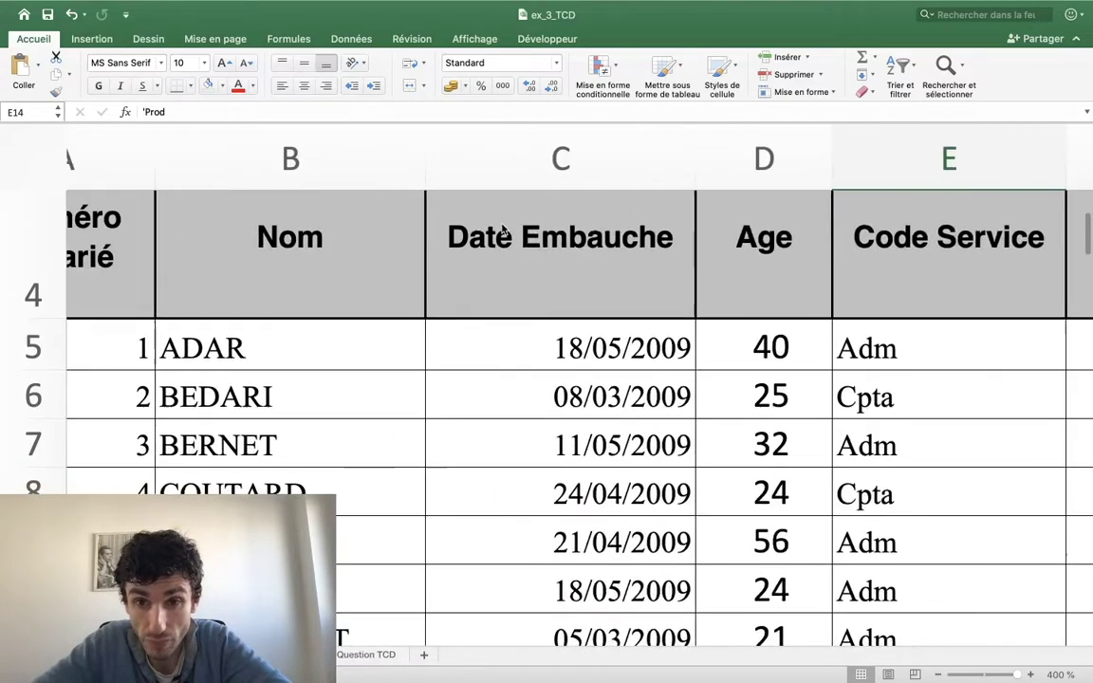
{"action": "scroll", "coordinate": [503, 228], "scroll_direction": "right", "scroll_amount": 1}
{"action": "scroll", "coordinate": [503, 228], "scroll_direction": "down", "scroll_amount": 1}
{"action": "scroll", "coordinate": [503, 228], "scroll_direction": "down", "scroll_amount": 1}
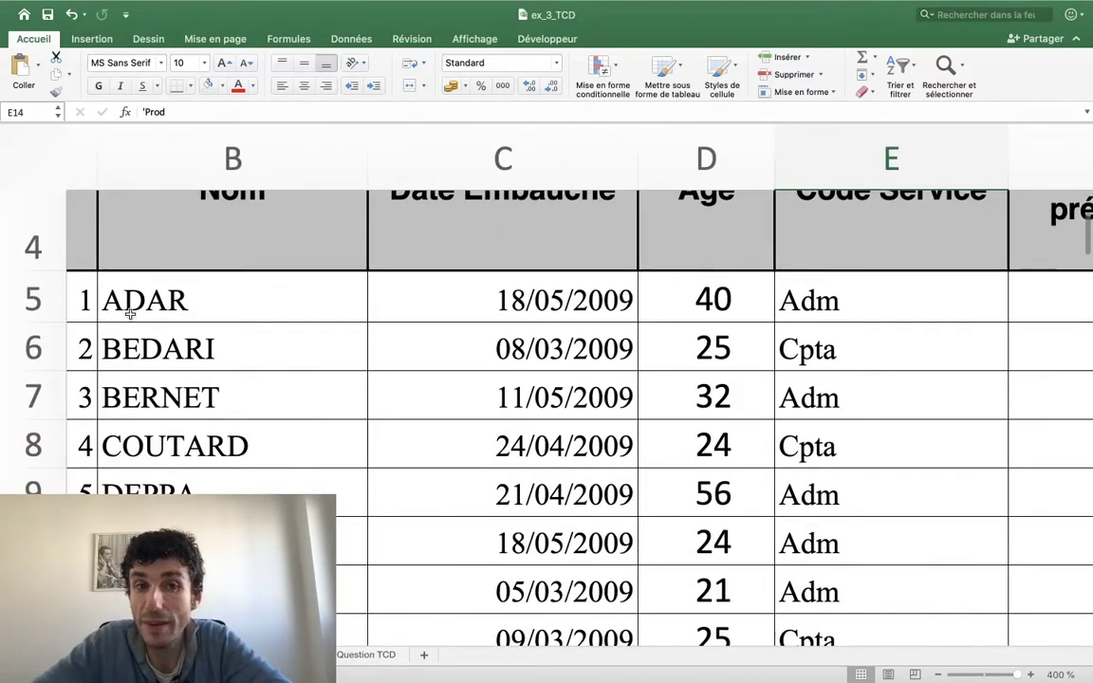
{"action": "scroll", "coordinate": [827, 360], "scroll_direction": "down", "scroll_amount": 2}
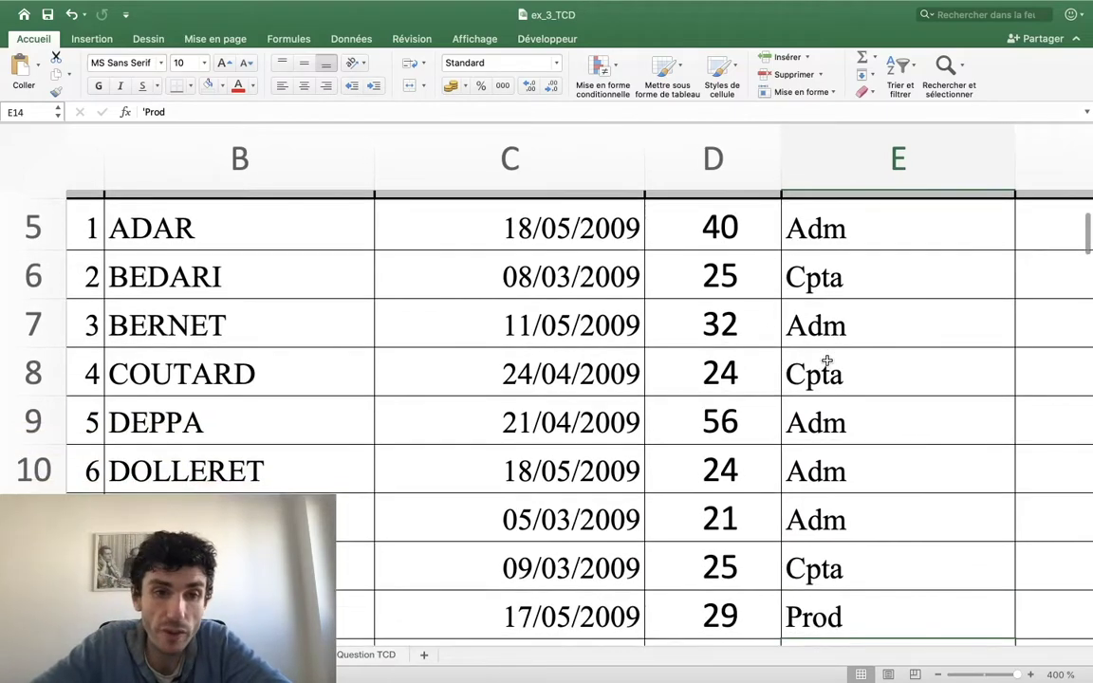
{"action": "scroll", "coordinate": [664, 351], "scroll_direction": "down", "scroll_amount": 1}
{"action": "scroll", "coordinate": [598, 348], "scroll_direction": "down", "scroll_amount": 1}
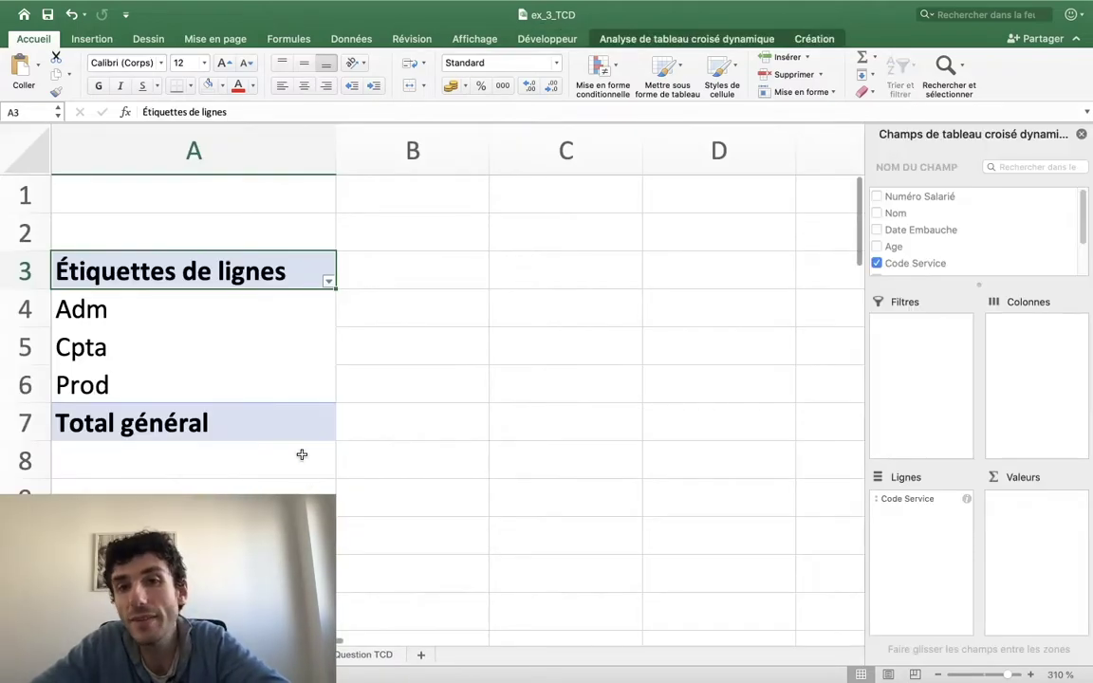
{"action": "left_click", "coordinate": [271, 386]}
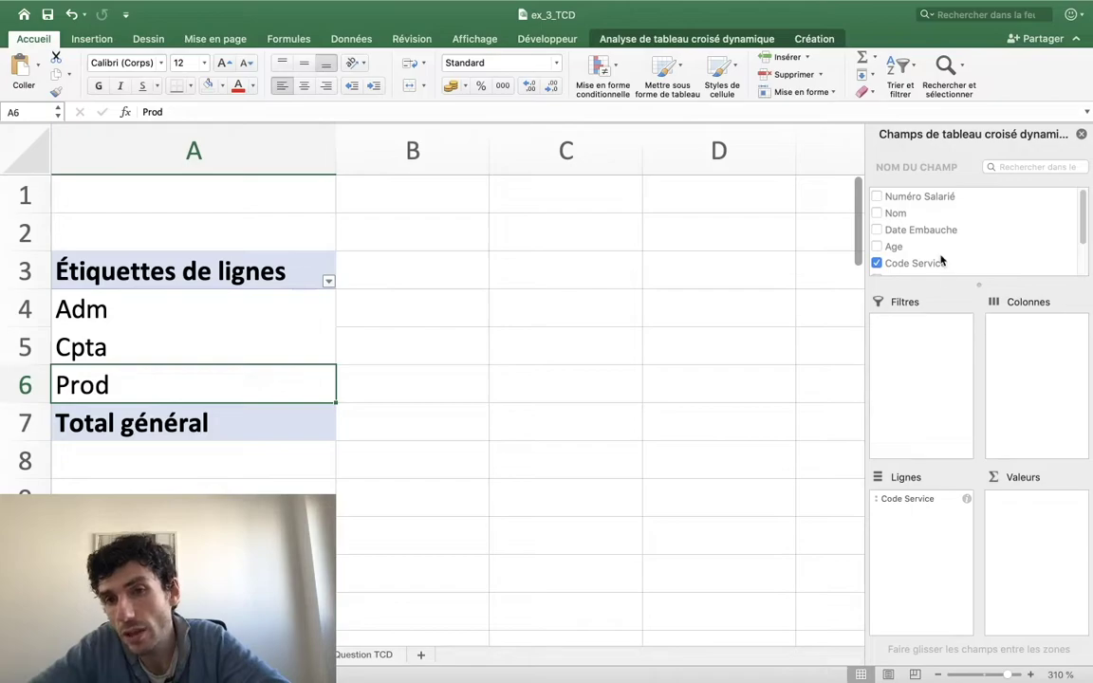
{"action": "mouse_move", "coordinate": [941, 260]}
{"action": "left_mouse_down"}
{"action": "mouse_move", "coordinate": [896, 274]}
{"action": "mouse_move", "coordinate": [1022, 523]}
{"action": "left_mouse_up"}
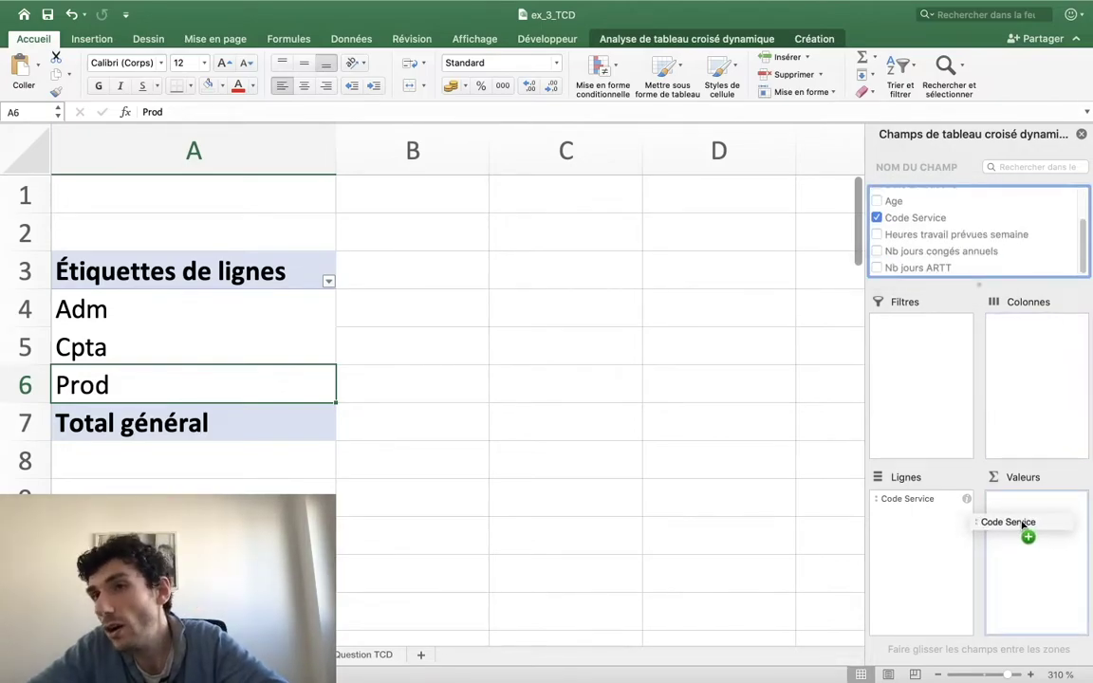
{"action": "left_click_drag", "start_coordinate": [1023, 524], "coordinate": [1023, 527]}
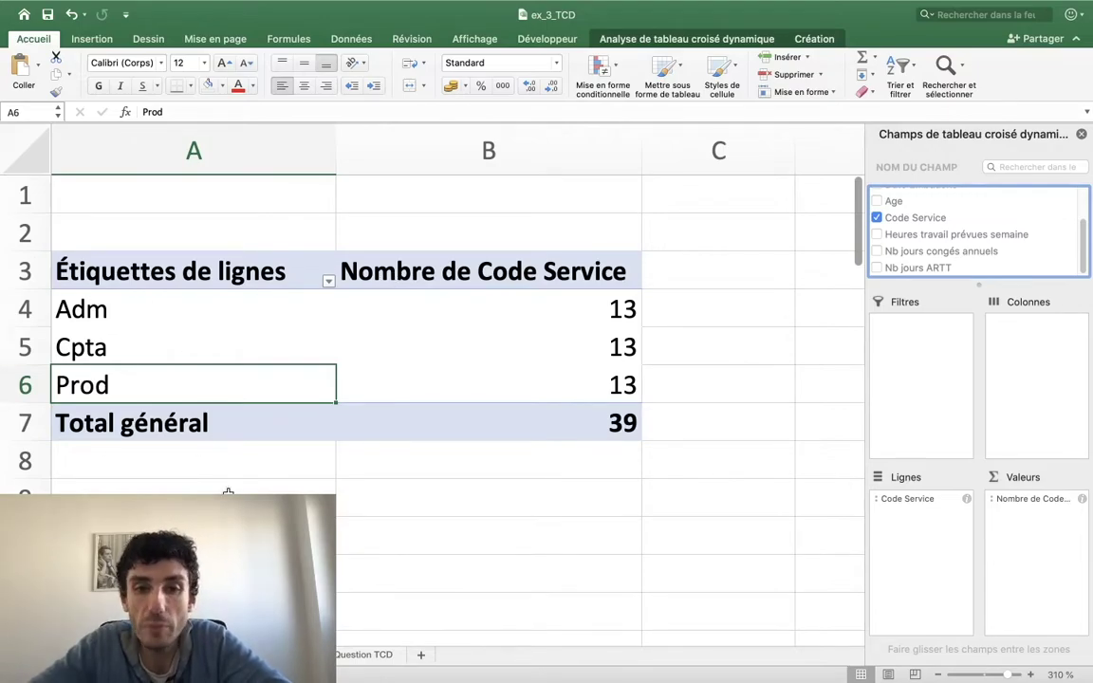
{"action": "left_click", "coordinate": [606, 302]}
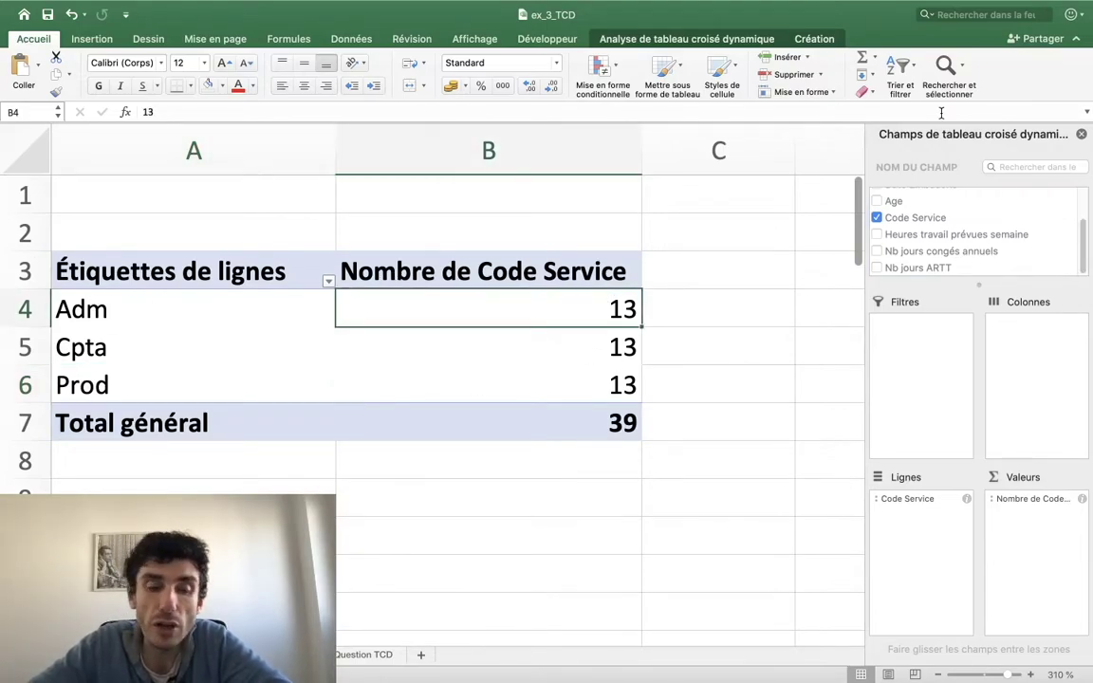
{"action": "key", "text": "Left"}
{"action": "key", "text": "Right"}
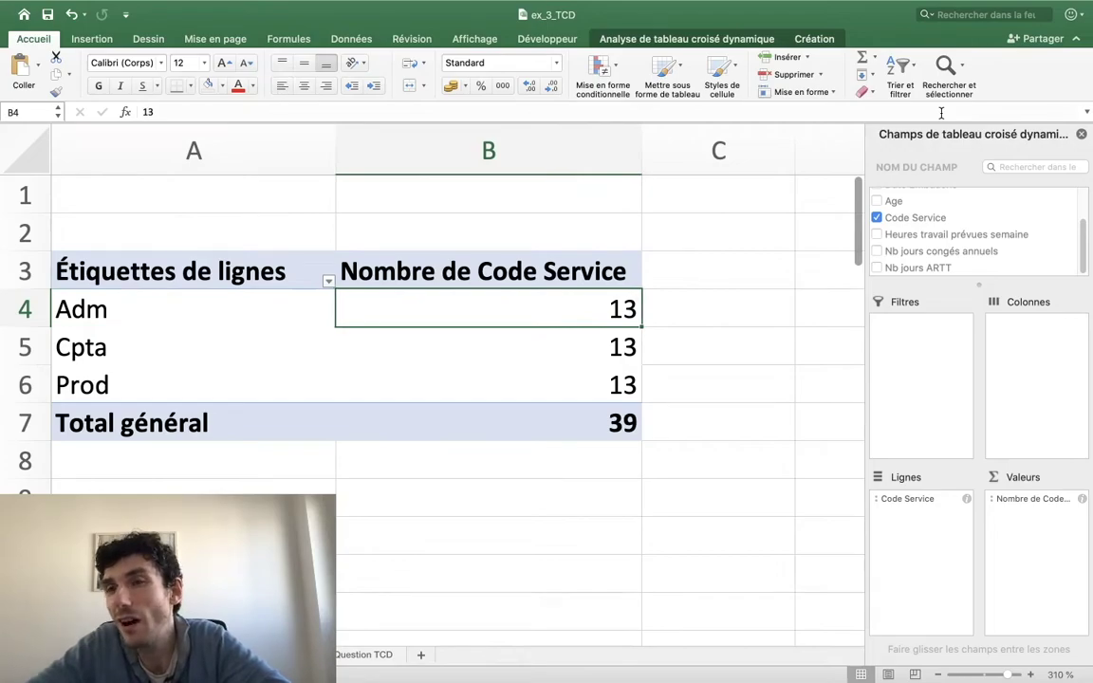
{"action": "key", "text": "Down"}
{"action": "key", "text": "Left"}
{"action": "key", "text": "Right"}
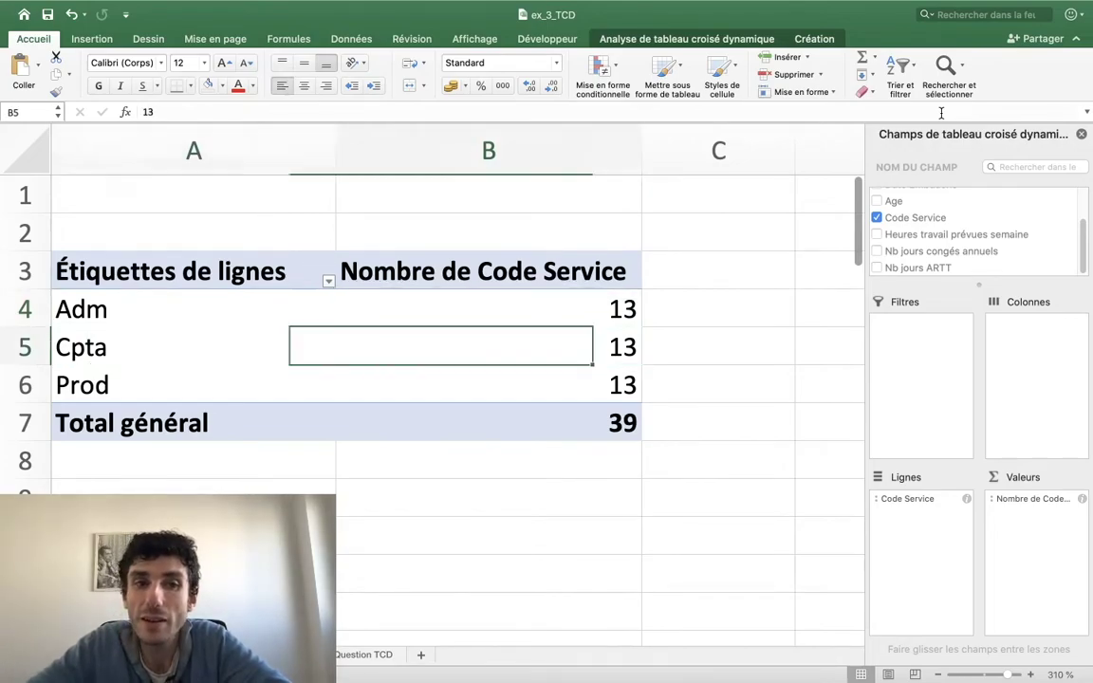
{"action": "key", "text": "Left"}
{"action": "key", "text": "Down"}
{"action": "key", "text": "Right"}
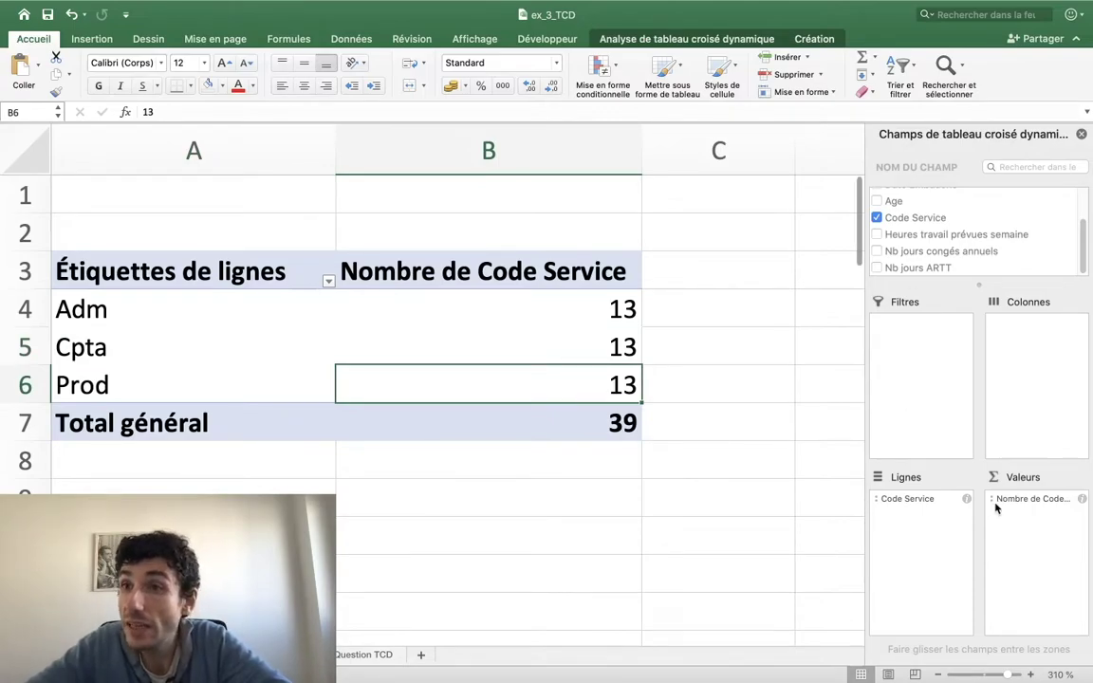
{"action": "scroll", "coordinate": [977, 246], "scroll_direction": "up", "scroll_amount": 3}
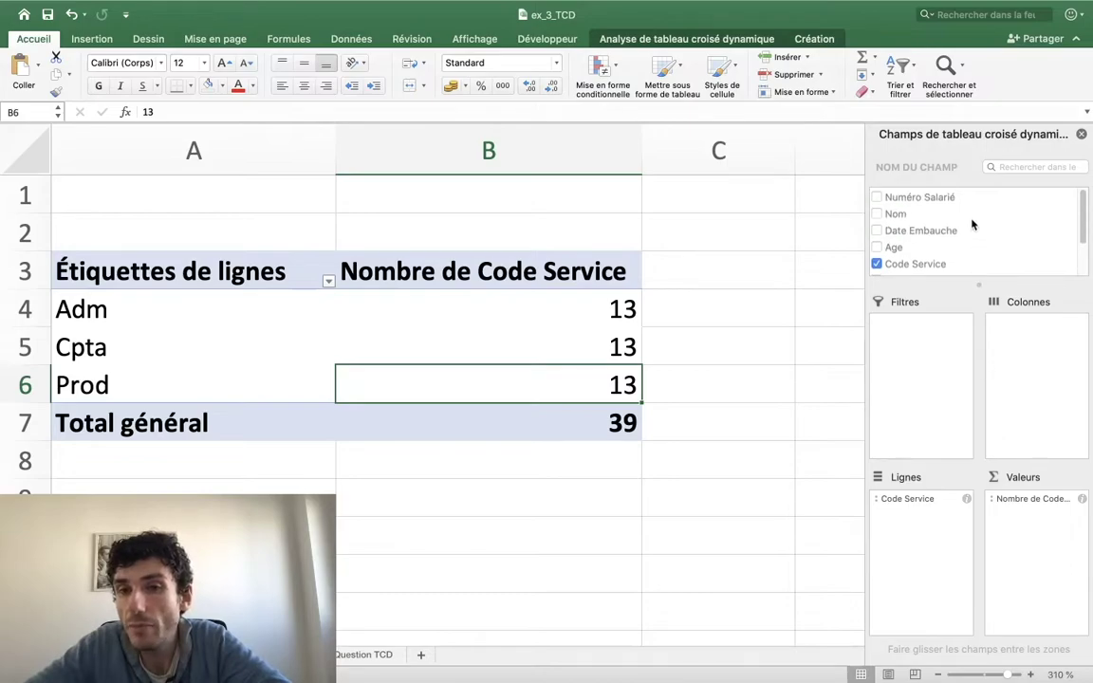
Count Nom in the pivot values and verify 13 per service and 39 overall.
{"action": "mouse_move", "coordinate": [900, 218]}
{"action": "left_mouse_down"}
{"action": "mouse_move", "coordinate": [964, 308]}
{"action": "mouse_move", "coordinate": [1038, 519]}
{"action": "mouse_move", "coordinate": [1050, 345]}
{"action": "mouse_move", "coordinate": [1039, 237]}
{"action": "left_mouse_up"}
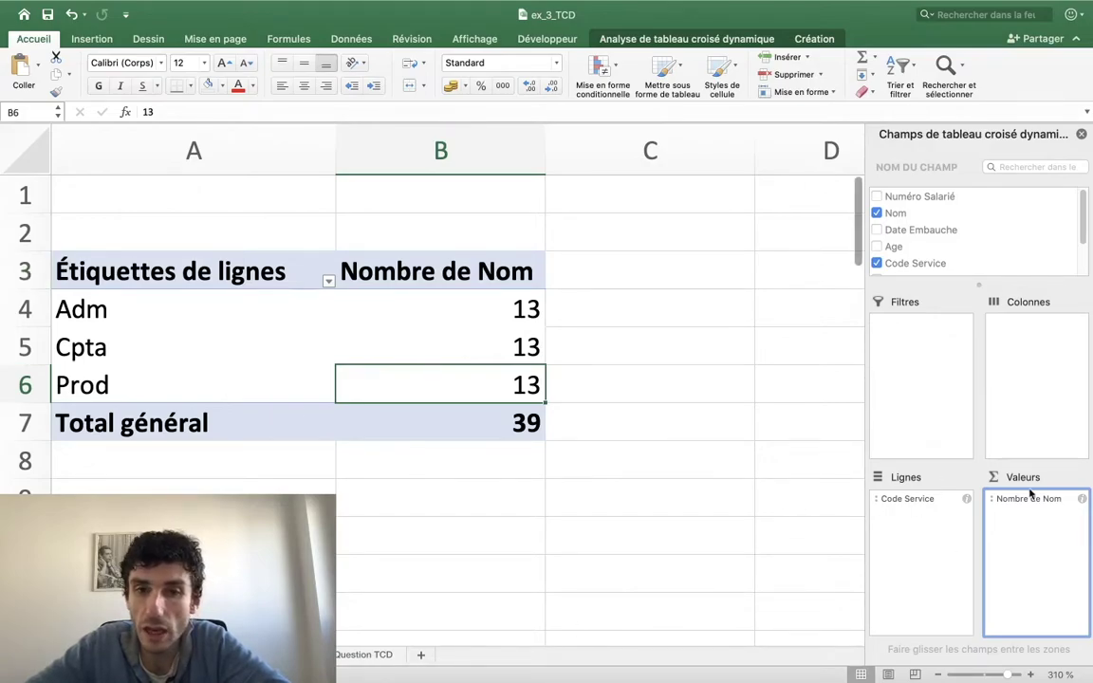
{"action": "left_click", "coordinate": [522, 306]}
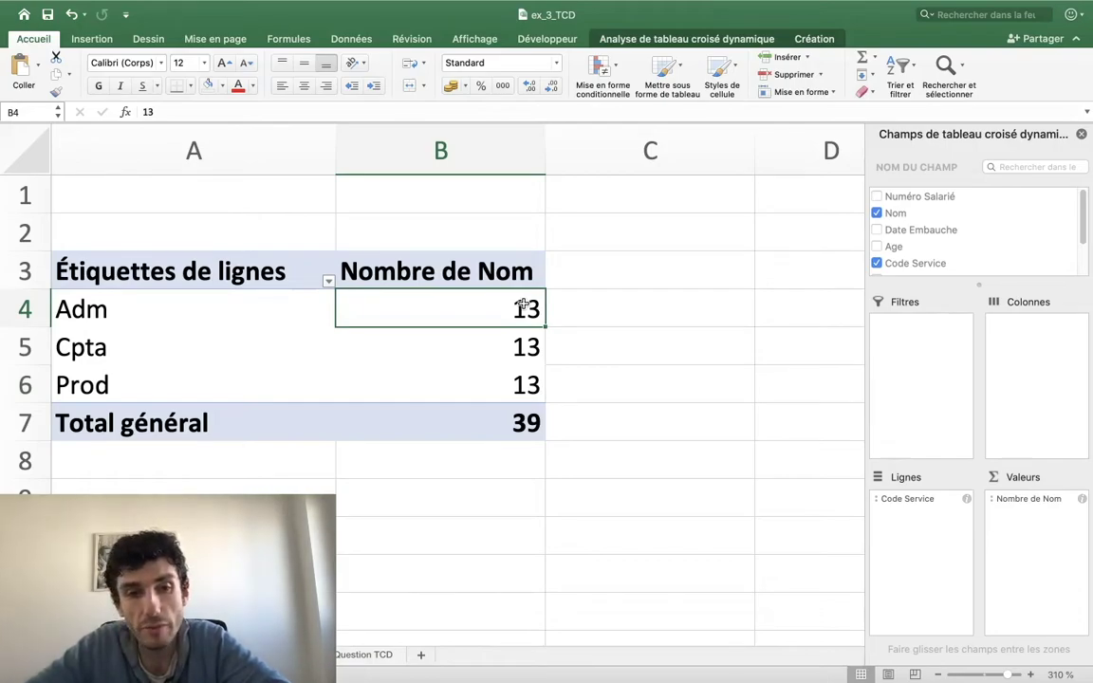
{"action": "left_click", "coordinate": [525, 348]}
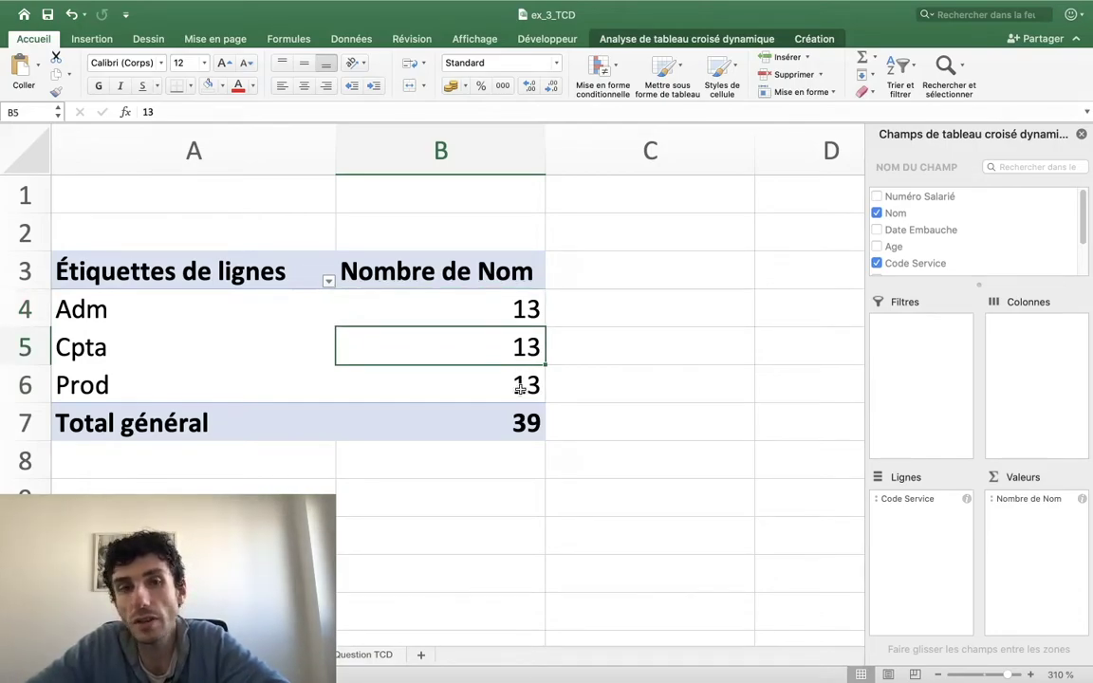
{"action": "left_click", "coordinate": [520, 389]}
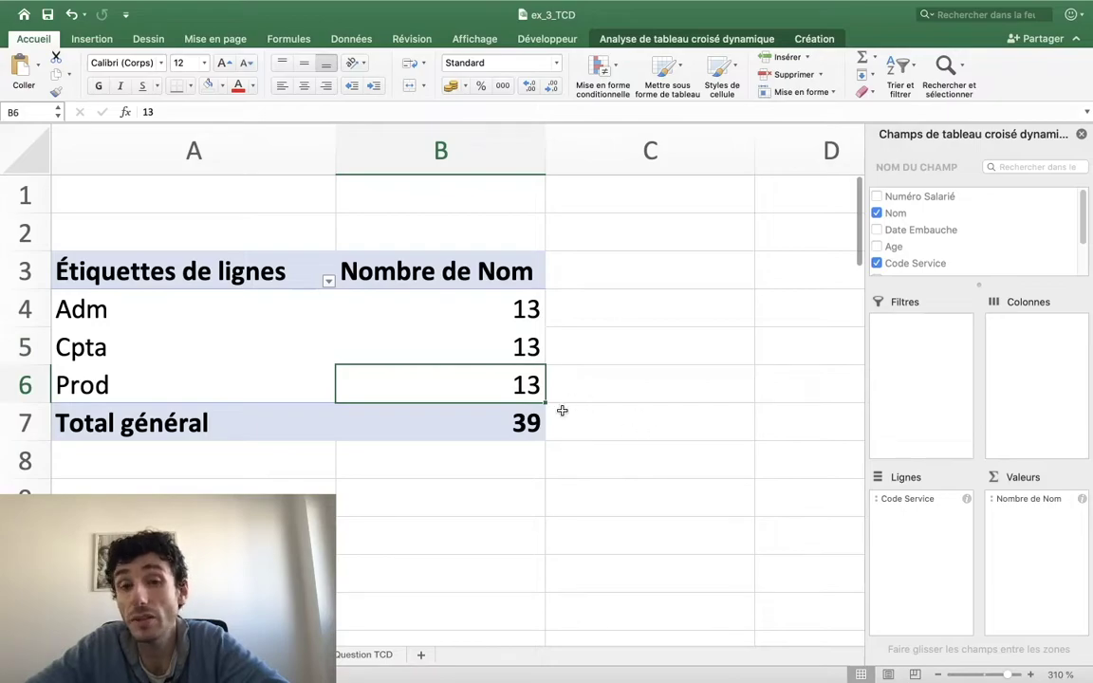
{"action": "left_click", "coordinate": [474, 424]}
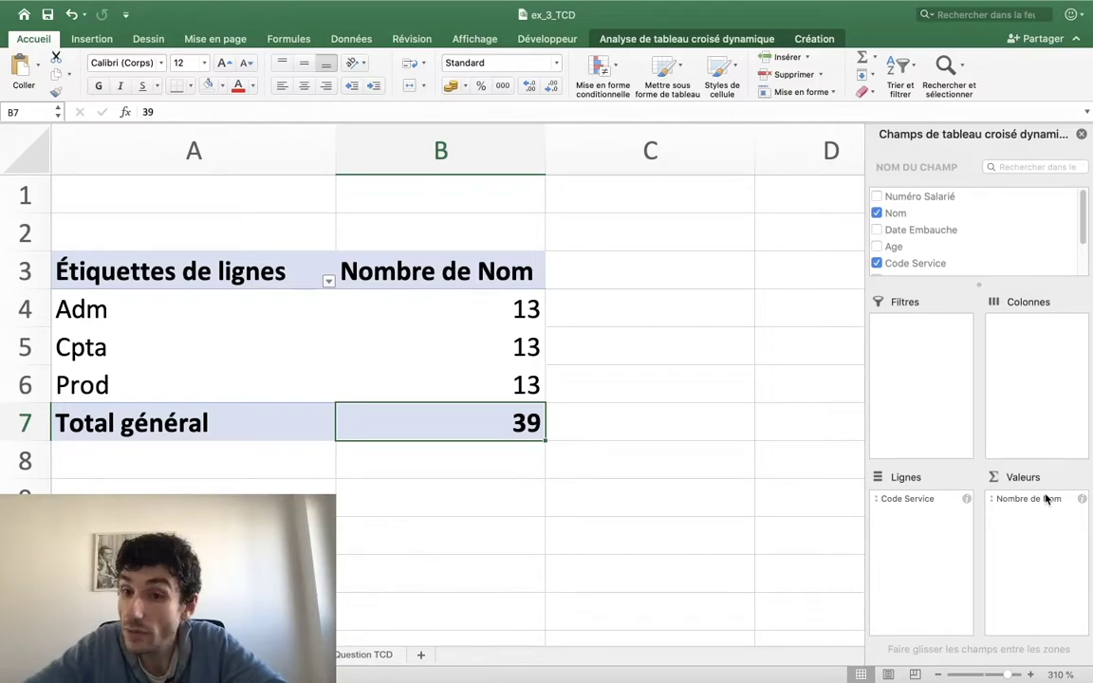
Replace the Nom count with a sum of Age: Adm 479, Cpta 452, Prod 471, total 1402.
{"action": "mouse_move", "coordinate": [1046, 500]}
{"action": "left_mouse_down"}
{"action": "mouse_move", "coordinate": [927, 269]}
{"action": "mouse_move", "coordinate": [1030, 512]}
{"action": "left_mouse_up"}
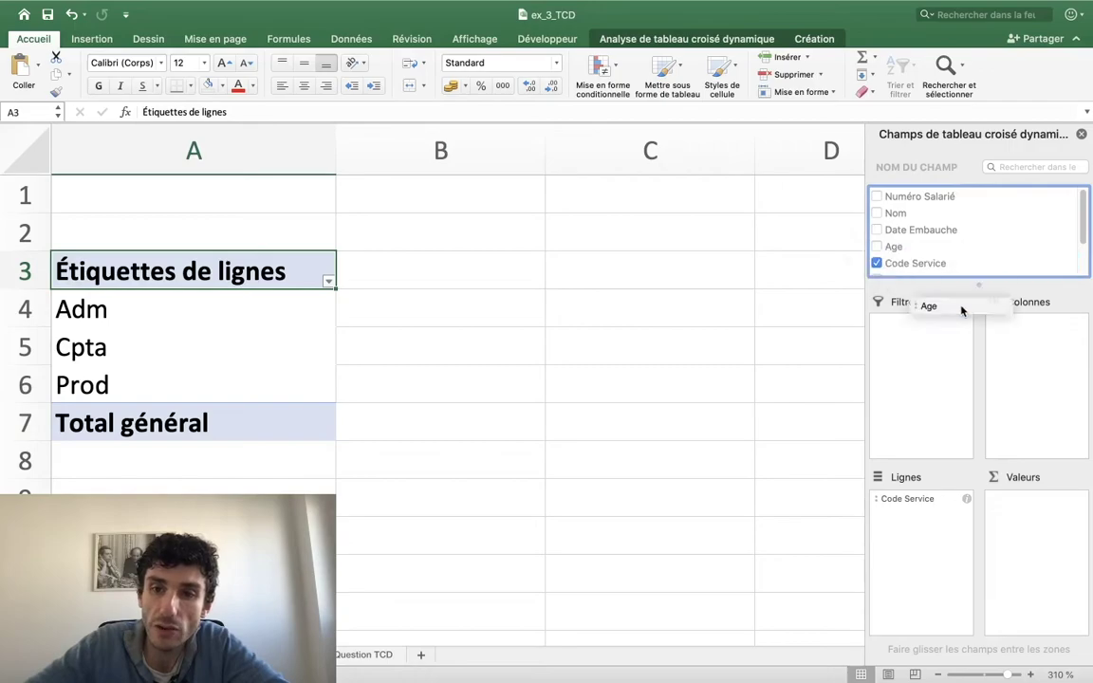
{"action": "left_click_drag", "start_coordinate": [1038, 520], "coordinate": [1037, 519]}
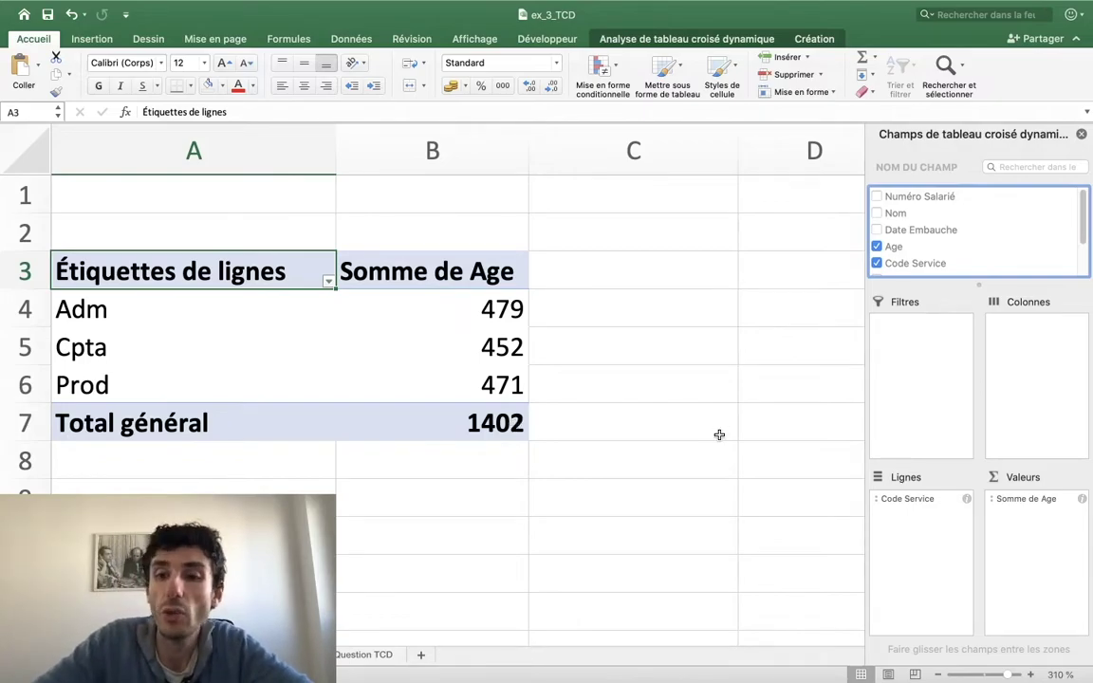
{"action": "left_click", "coordinate": [1082, 502]}
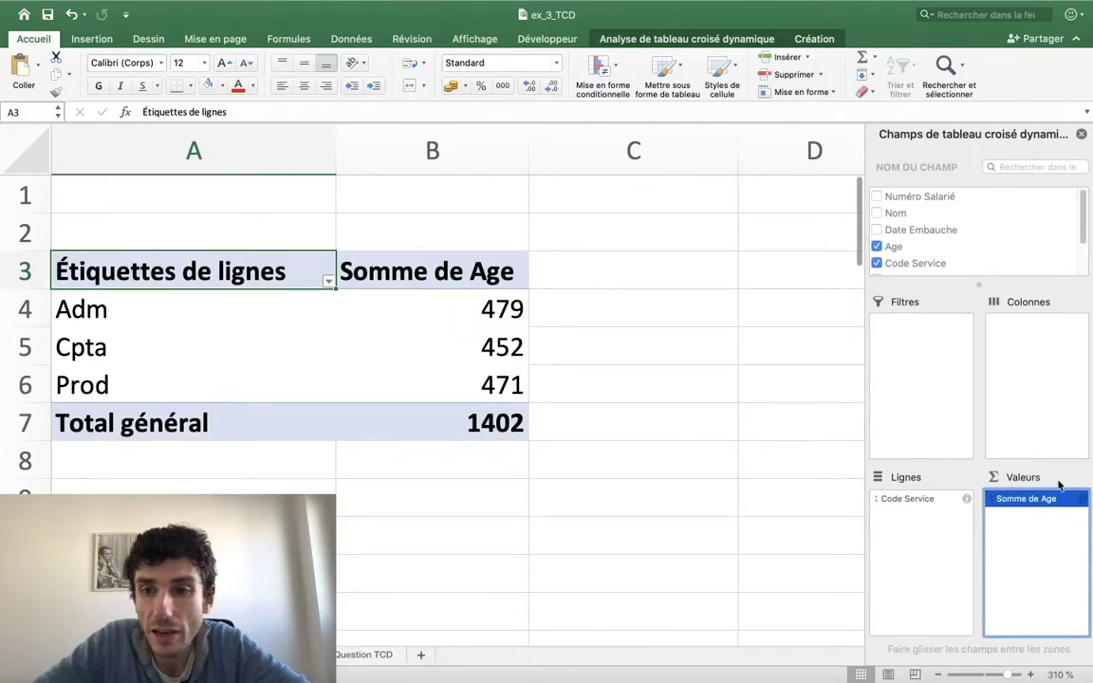
Summarise the Age value field by Moyenne instead of Somme, then select the three service averages.
{"action": "left_click", "coordinate": [1079, 501]}
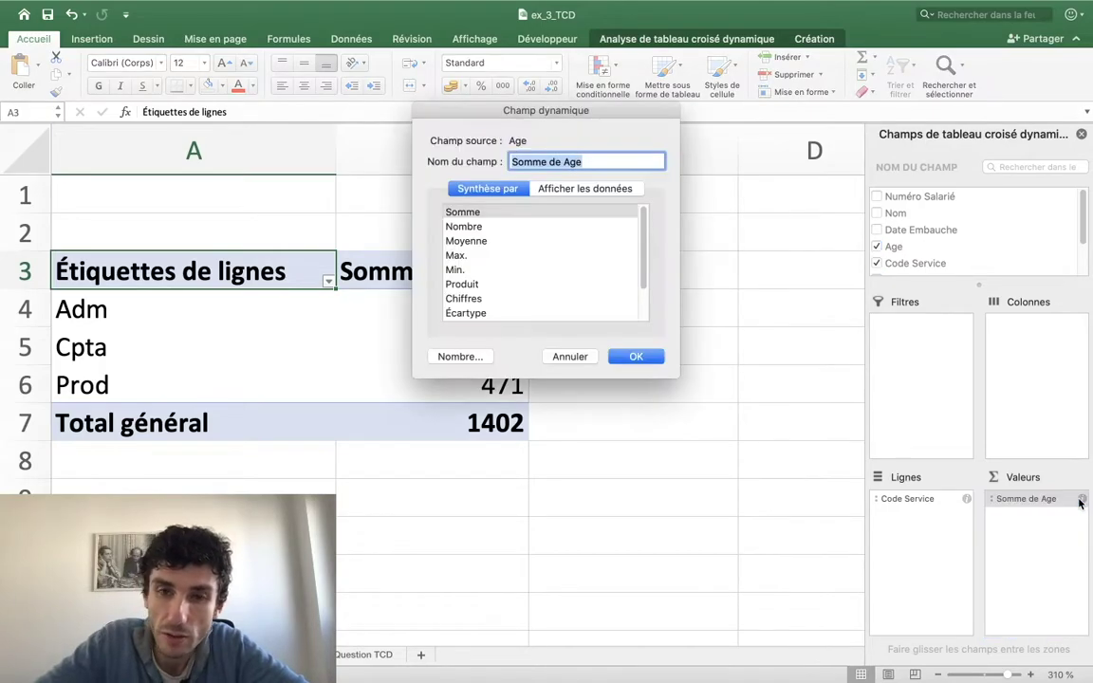
{"action": "left_click", "coordinate": [582, 356]}
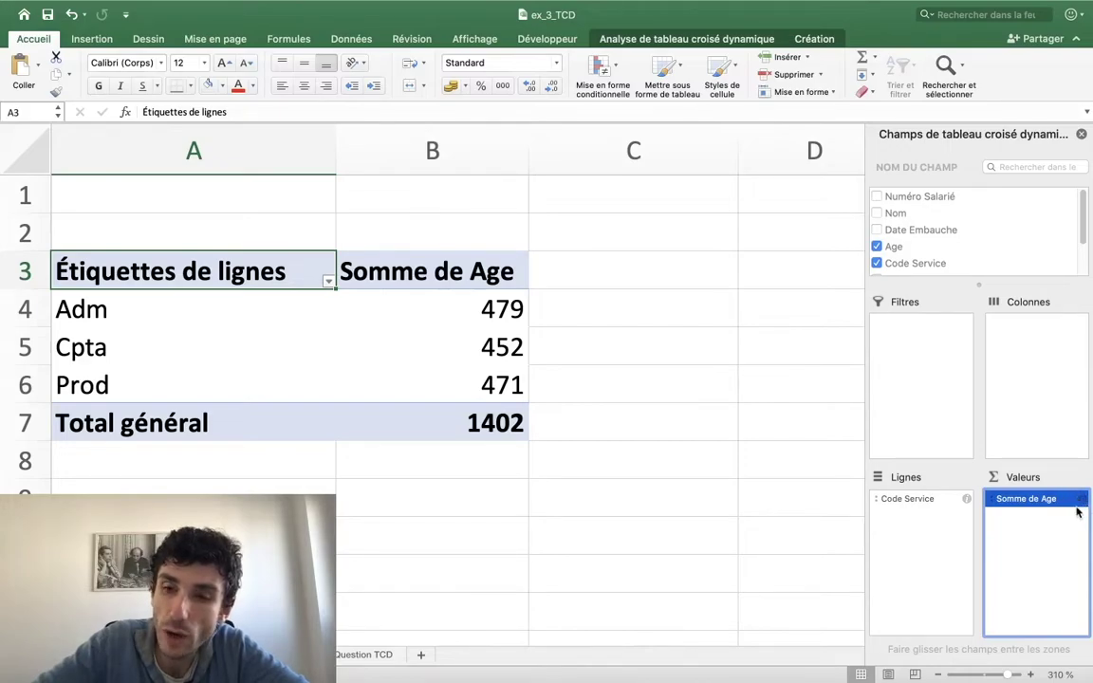
{"action": "left_click", "coordinate": [1083, 501]}
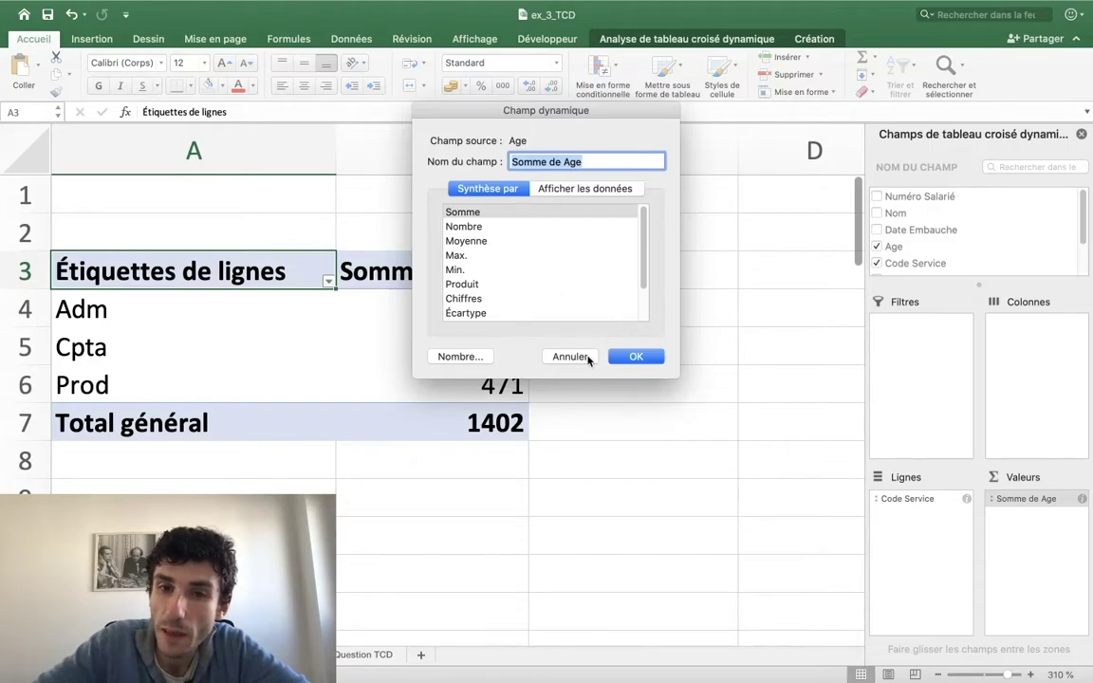
{"action": "left_click", "coordinate": [588, 357]}
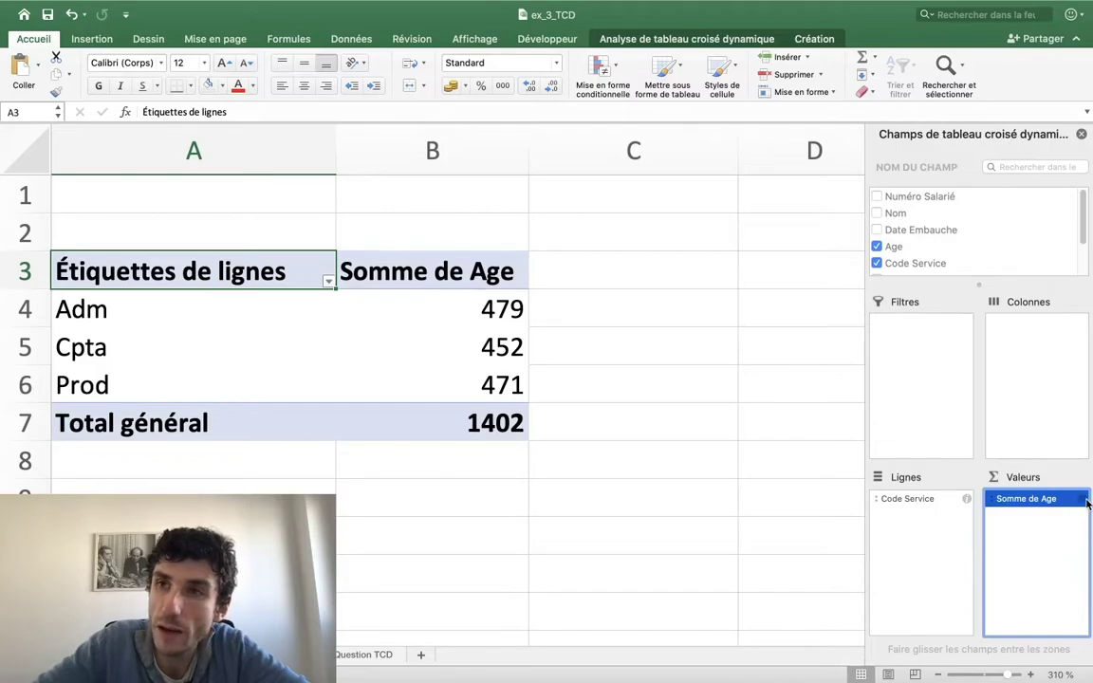
{"action": "left_click", "coordinate": [1084, 501]}
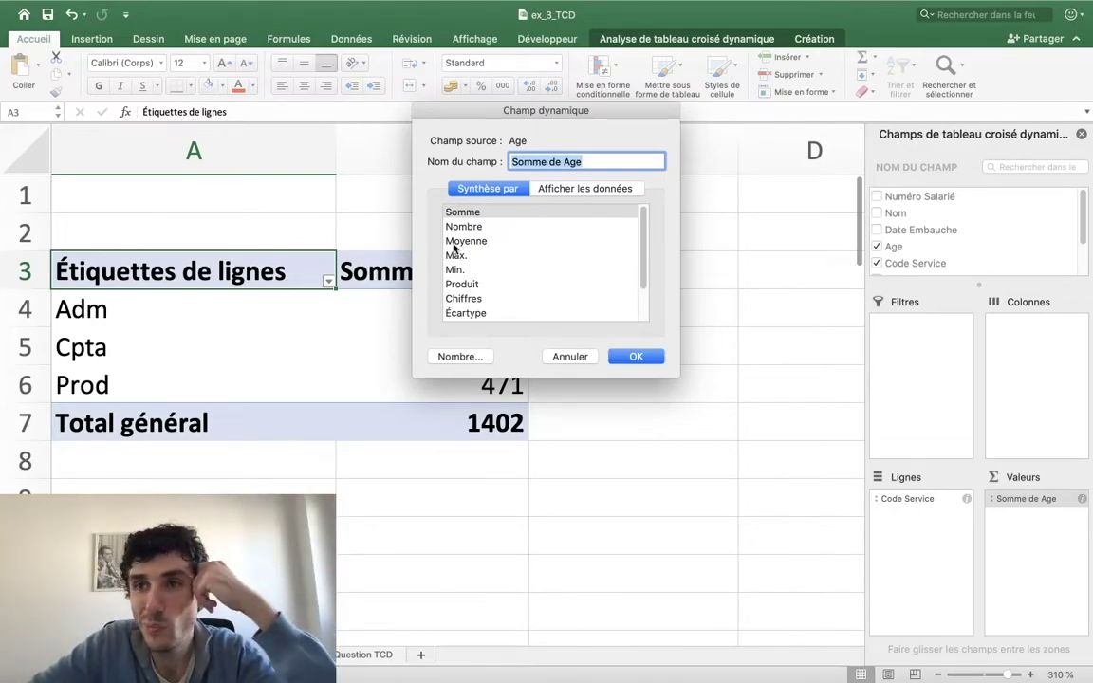
{"action": "left_click_drag", "start_coordinate": [498, 111], "coordinate": [683, 130]}
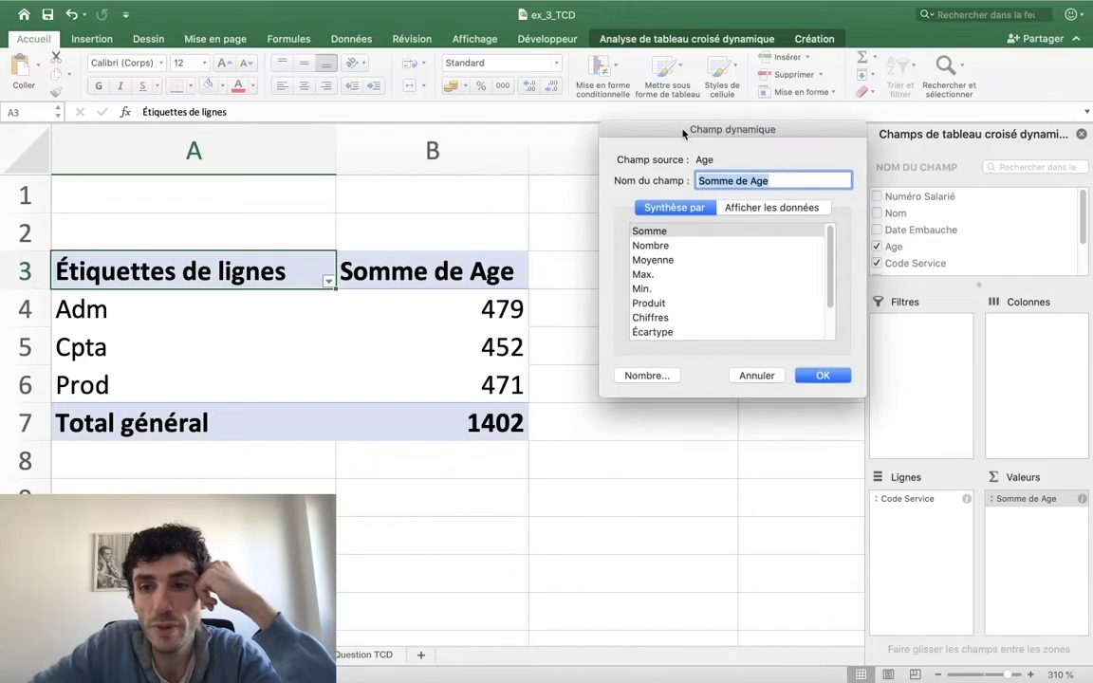
{"action": "left_click", "coordinate": [636, 273]}
{"action": "left_click", "coordinate": [645, 259]}
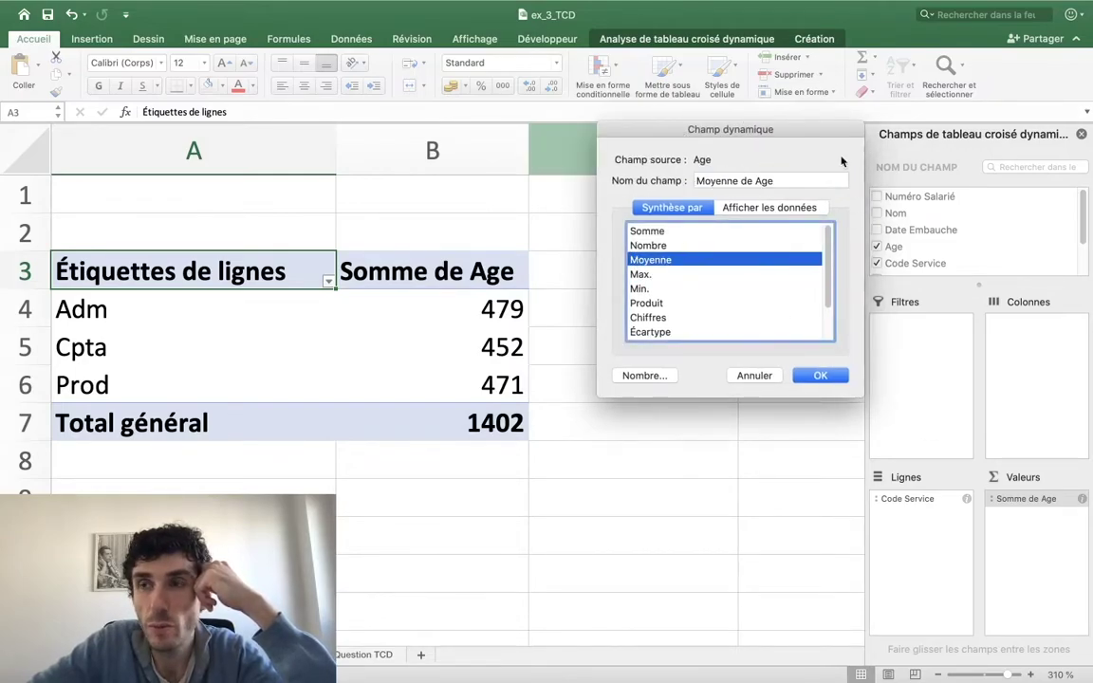
{"action": "left_click", "coordinate": [817, 379]}
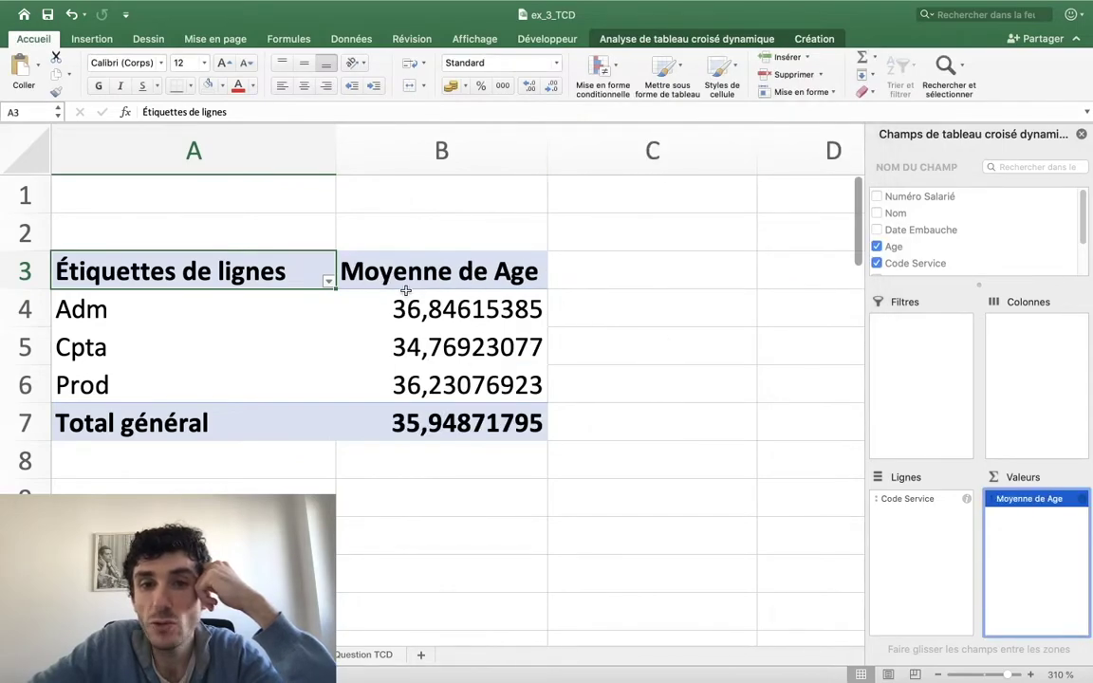
{"action": "left_click_drag", "start_coordinate": [404, 309], "coordinate": [409, 377]}
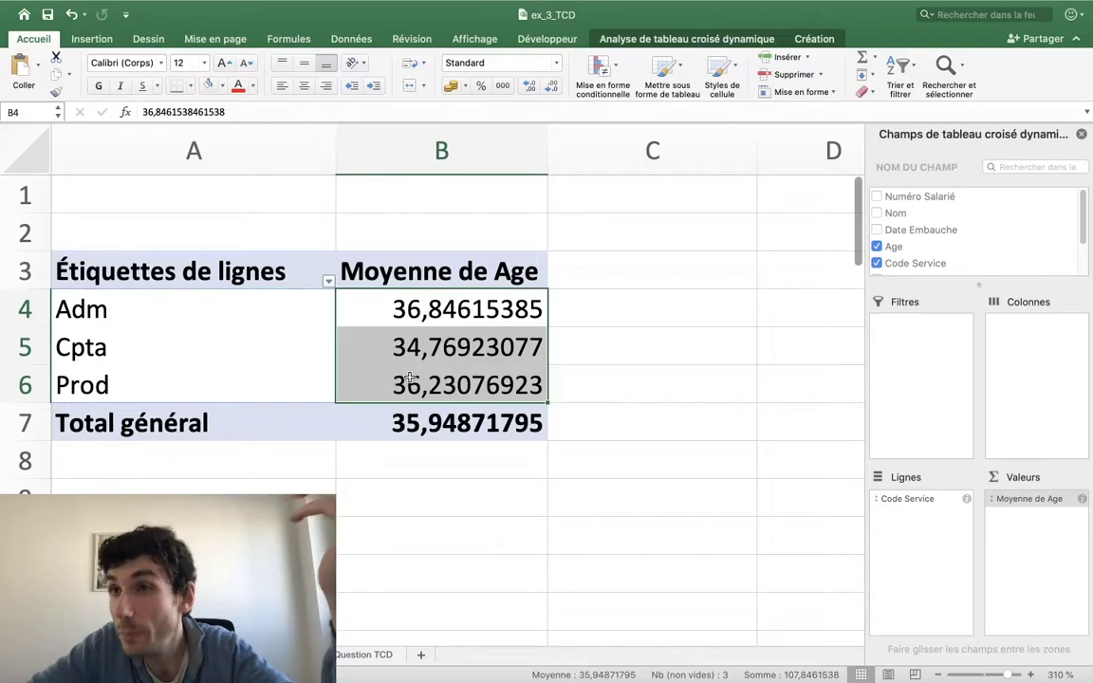
{"action": "left_click", "coordinate": [417, 439]}
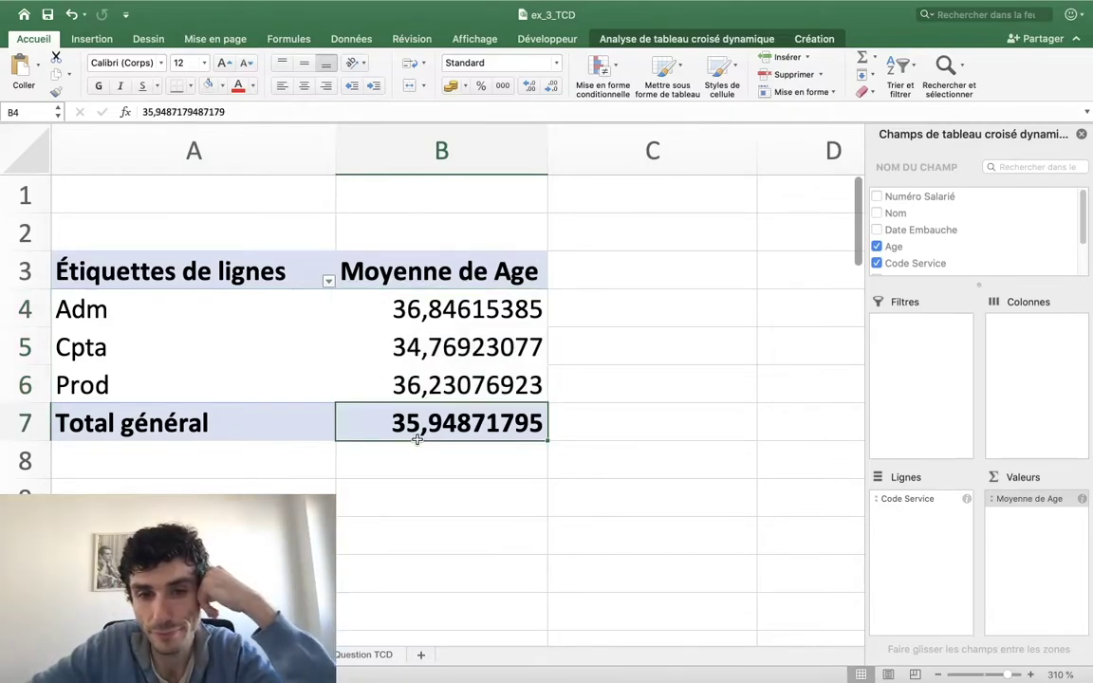
{"action": "left_click_drag", "start_coordinate": [417, 439], "coordinate": [424, 313]}
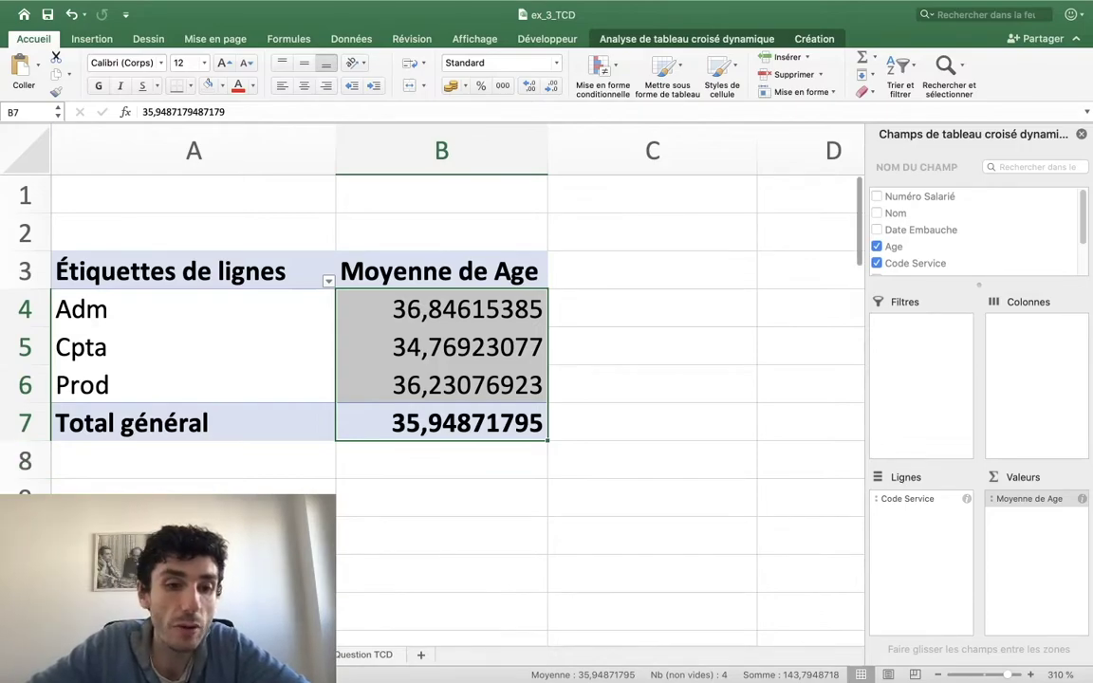
{"action": "key", "text": "ctrl+Page_Up"}
{"action": "scroll", "coordinate": [435, 545], "scroll_direction": "right", "scroll_amount": 5}
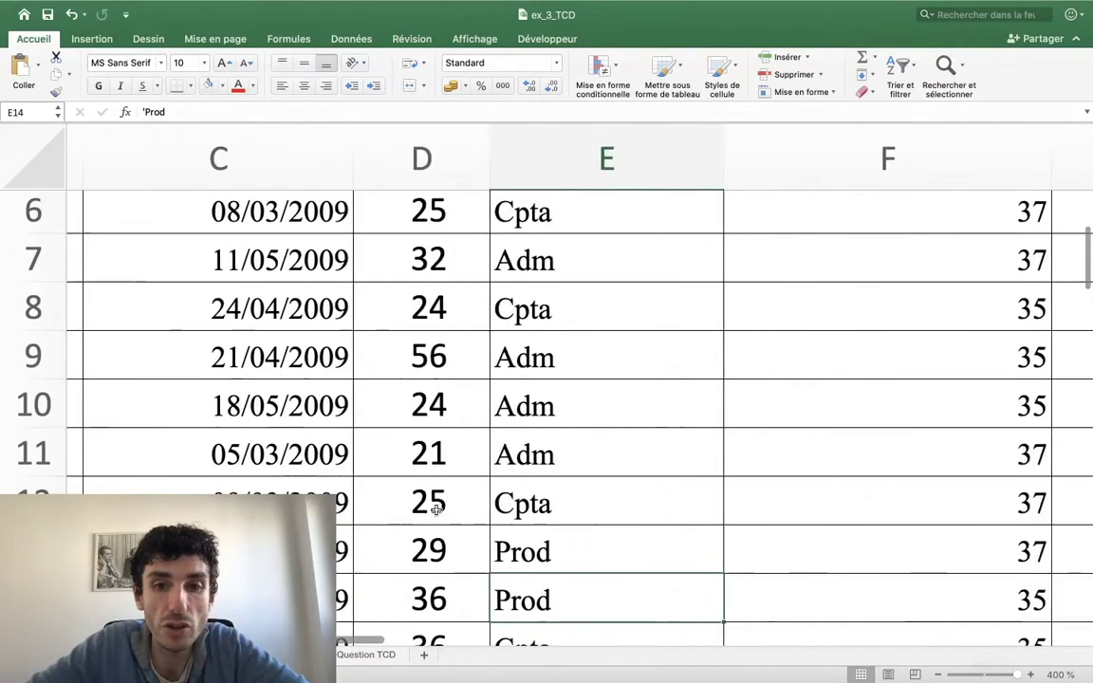
{"action": "scroll", "coordinate": [436, 510], "scroll_direction": "left", "scroll_amount": 4}
{"action": "key", "text": "ctrl+Page_Down"}
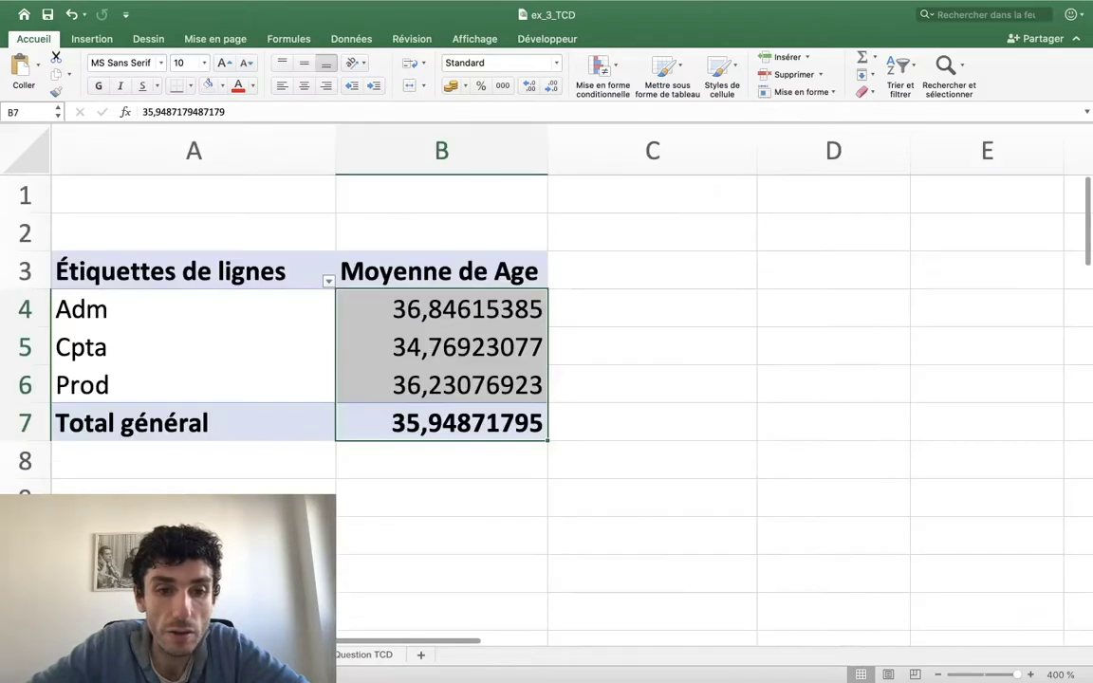
{"action": "key", "text": "ctrl+Page_Up"}
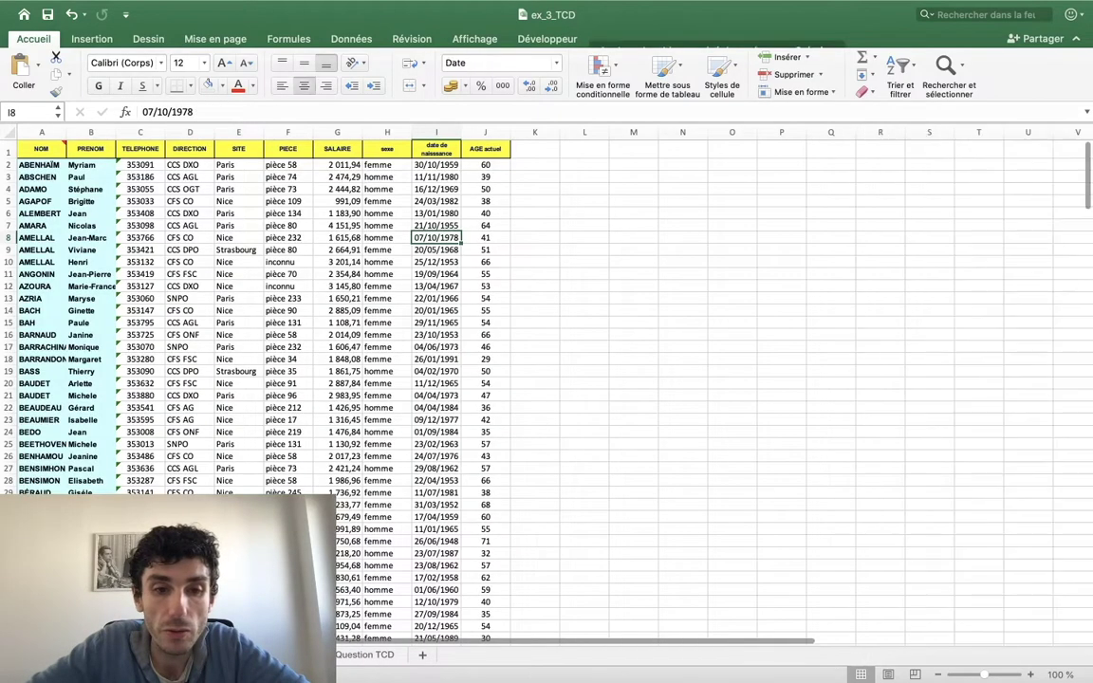
{"action": "key", "text": "ctrl+Page_Down"}
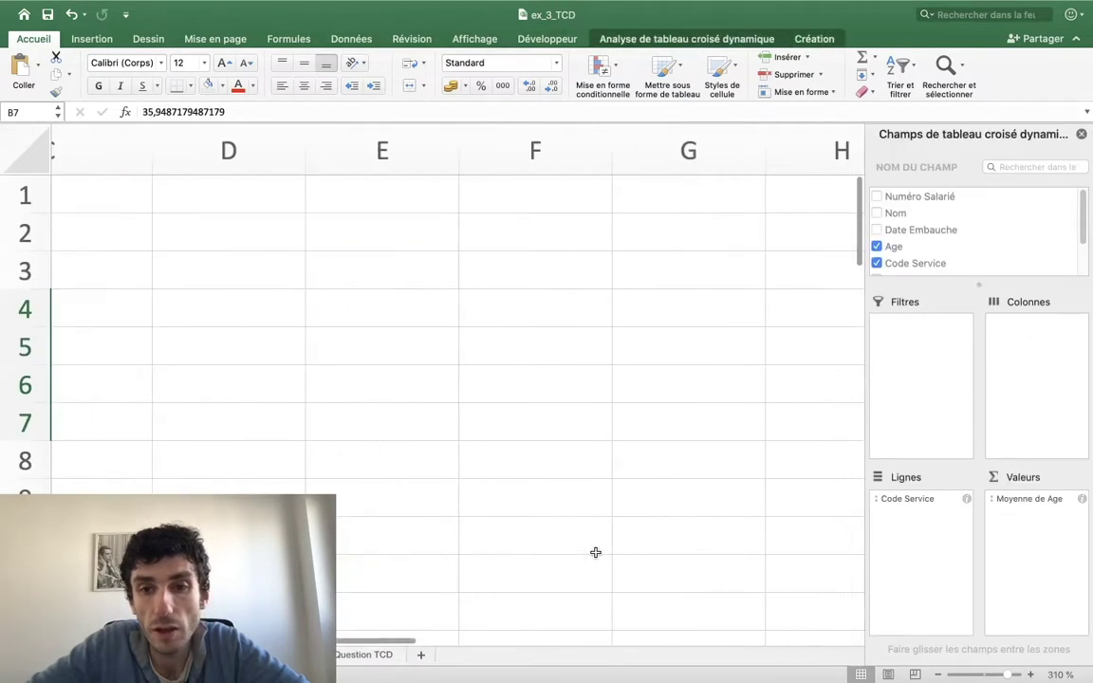
{"action": "left_click", "coordinate": [189, 292]}
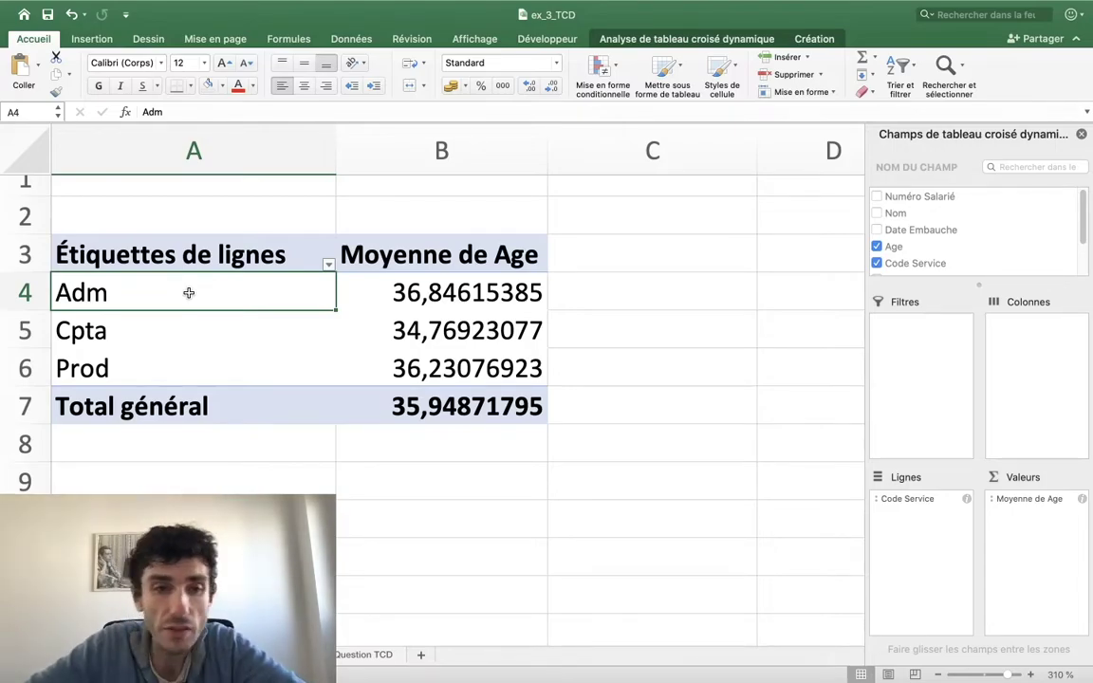
{"action": "left_click", "coordinate": [328, 266]}
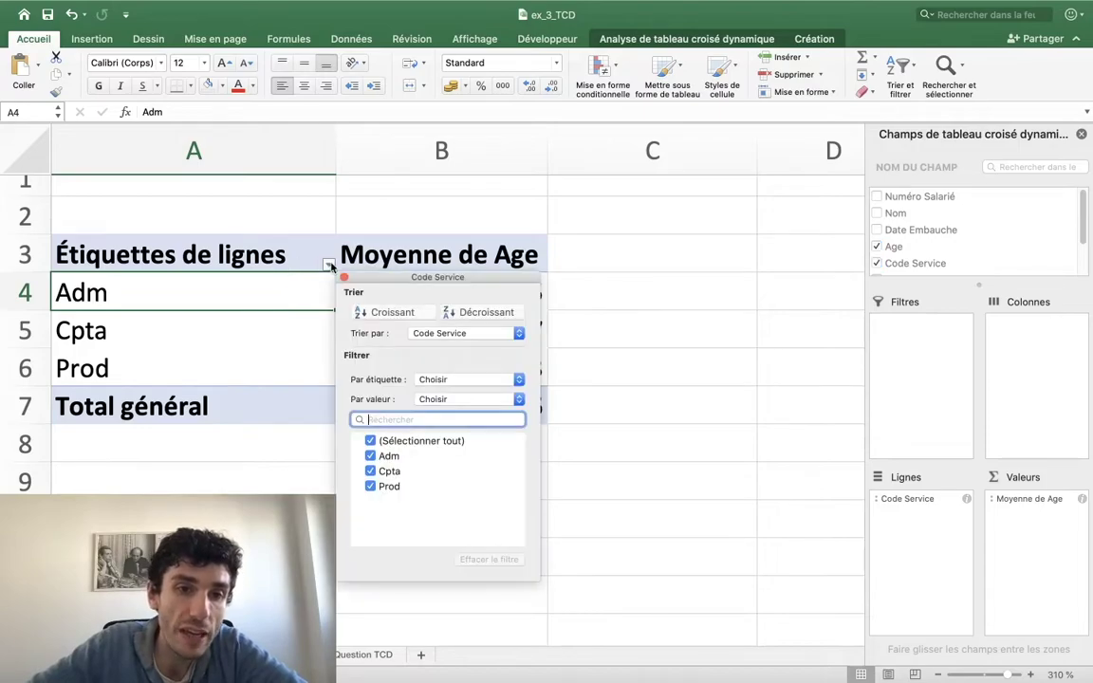
{"action": "left_click", "coordinate": [329, 265]}
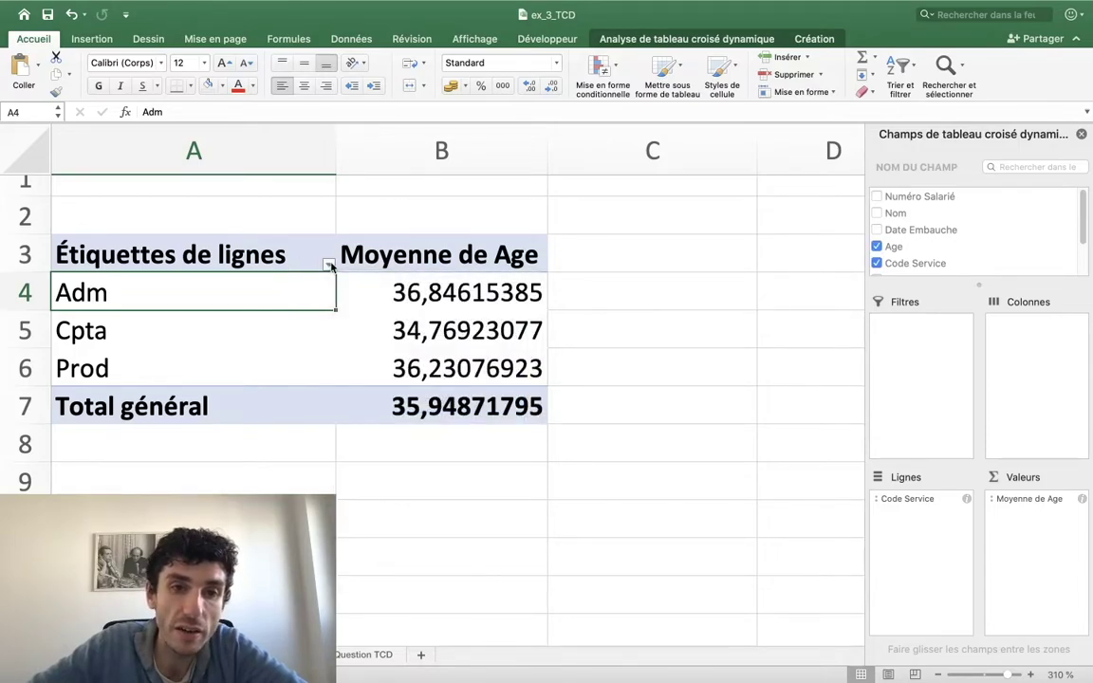
{"action": "left_click", "coordinate": [329, 265]}
{"action": "left_click", "coordinate": [329, 263]}
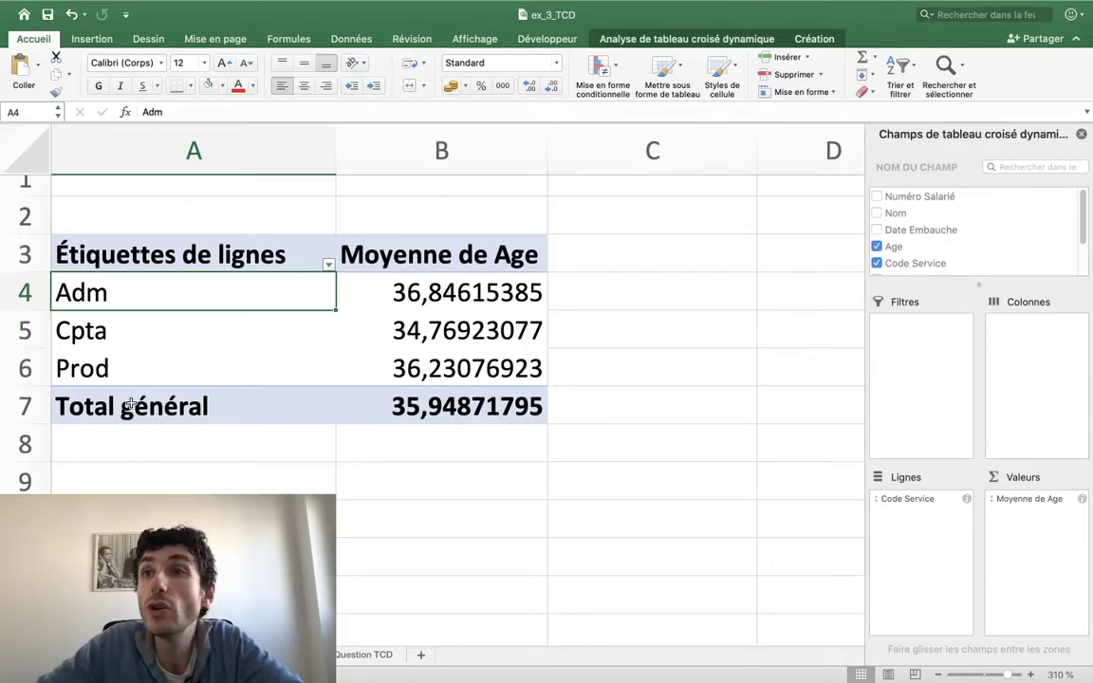
{"action": "right_click", "coordinate": [13, 331]}
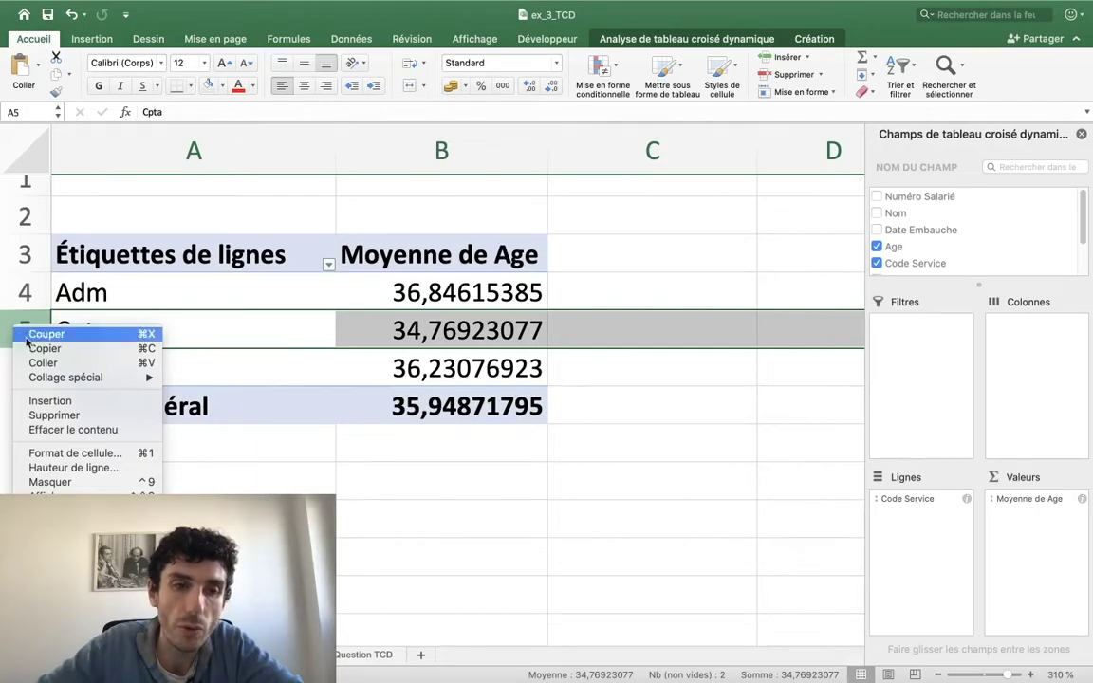
{"action": "left_click", "coordinate": [40, 401]}
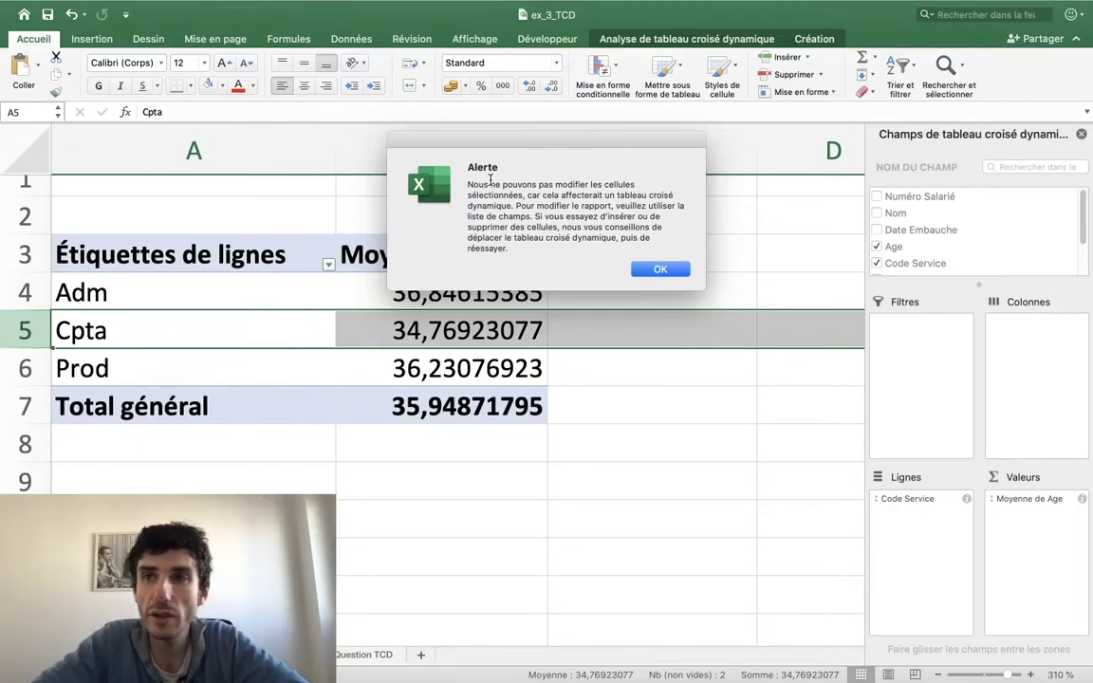
{"action": "left_click", "coordinate": [637, 274]}
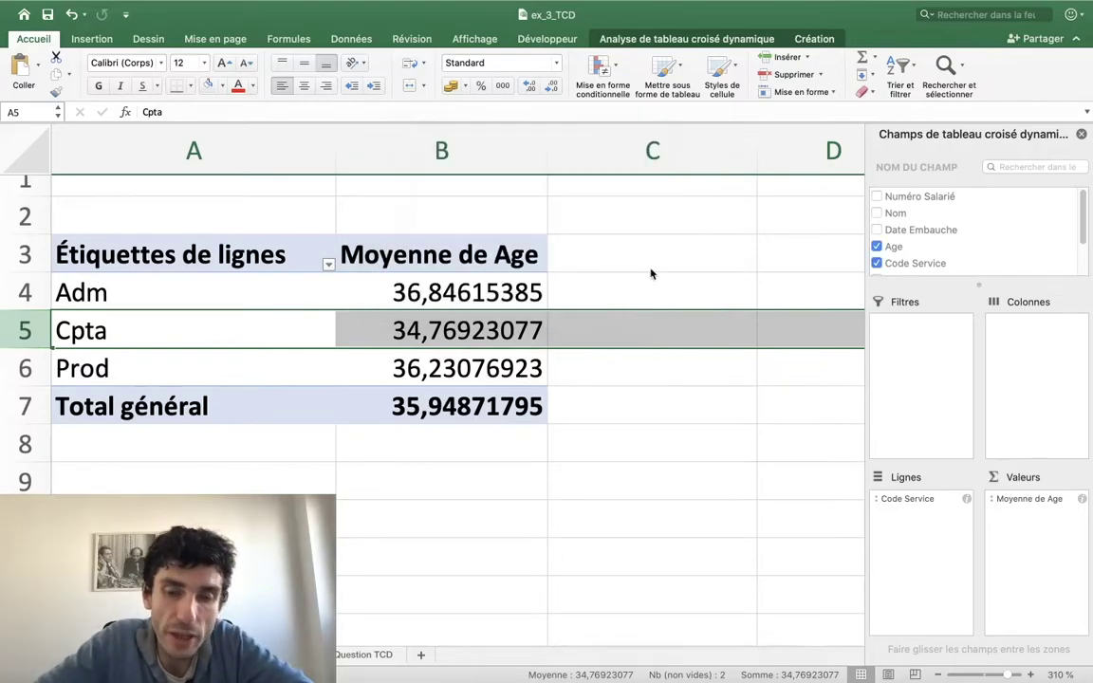
{"action": "left_click", "coordinate": [416, 304]}
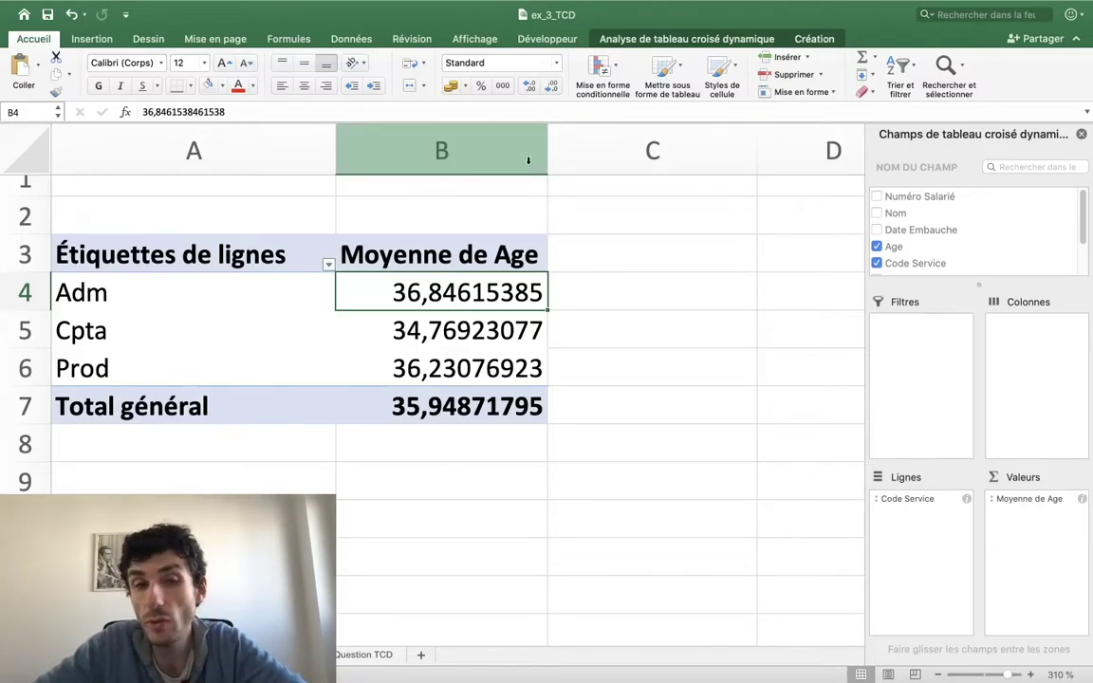
Try several PivotTable styles and apply the dark grey style to TCD_JP.
{"action": "left_click", "coordinate": [420, 315]}
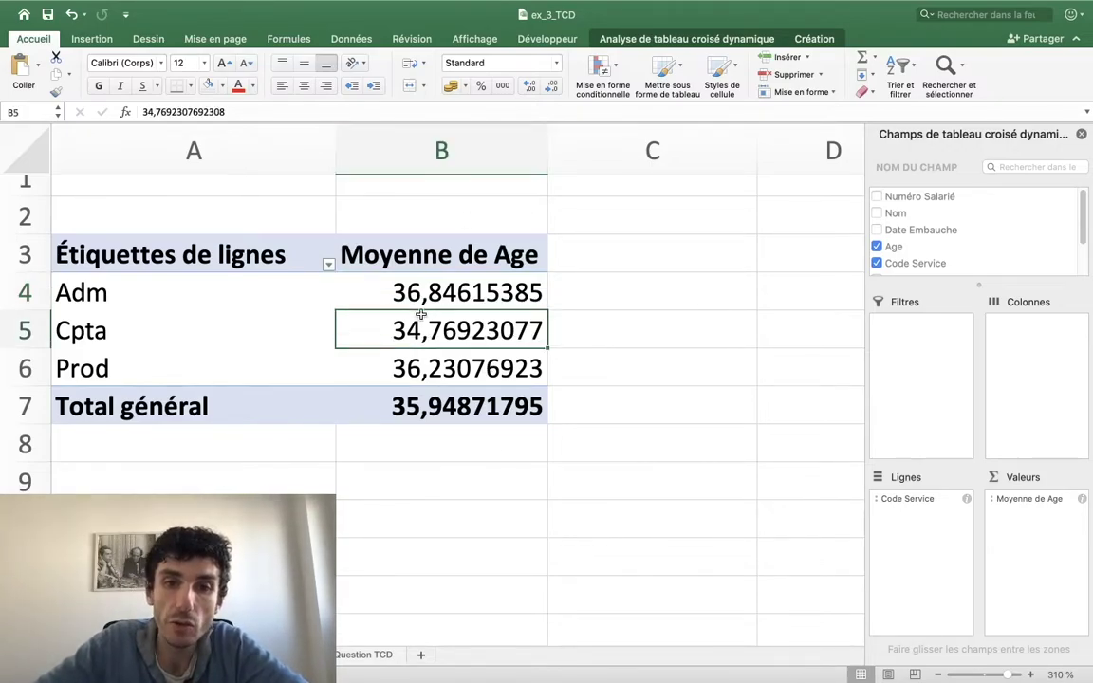
{"action": "left_click", "coordinate": [813, 39]}
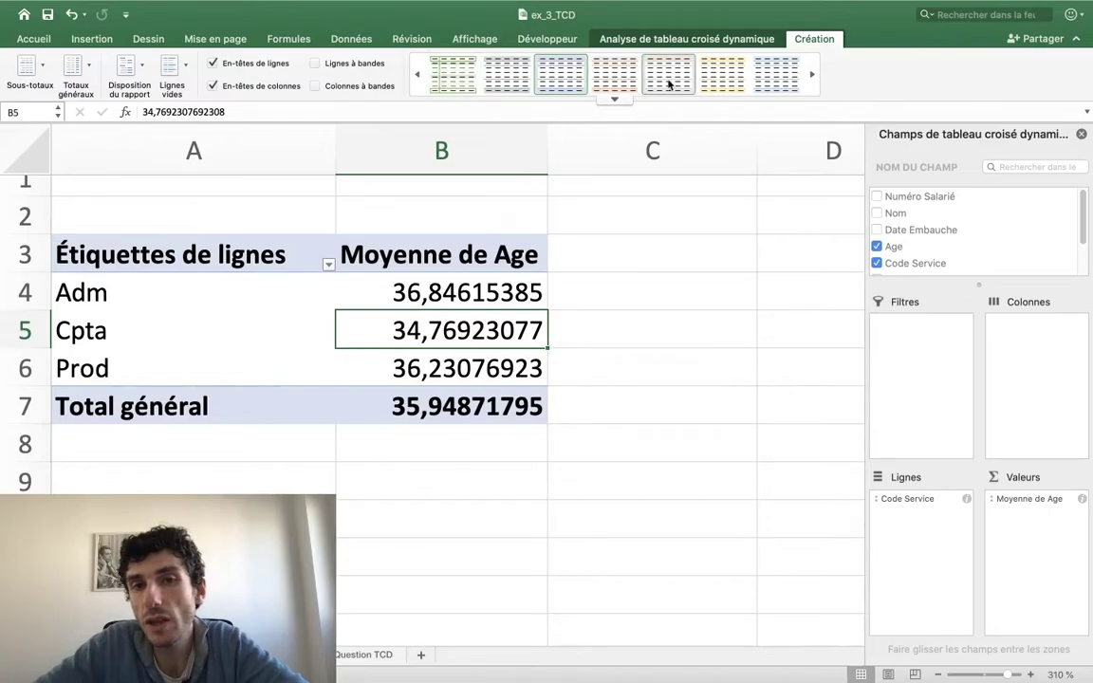
{"action": "left_click", "coordinate": [808, 75]}
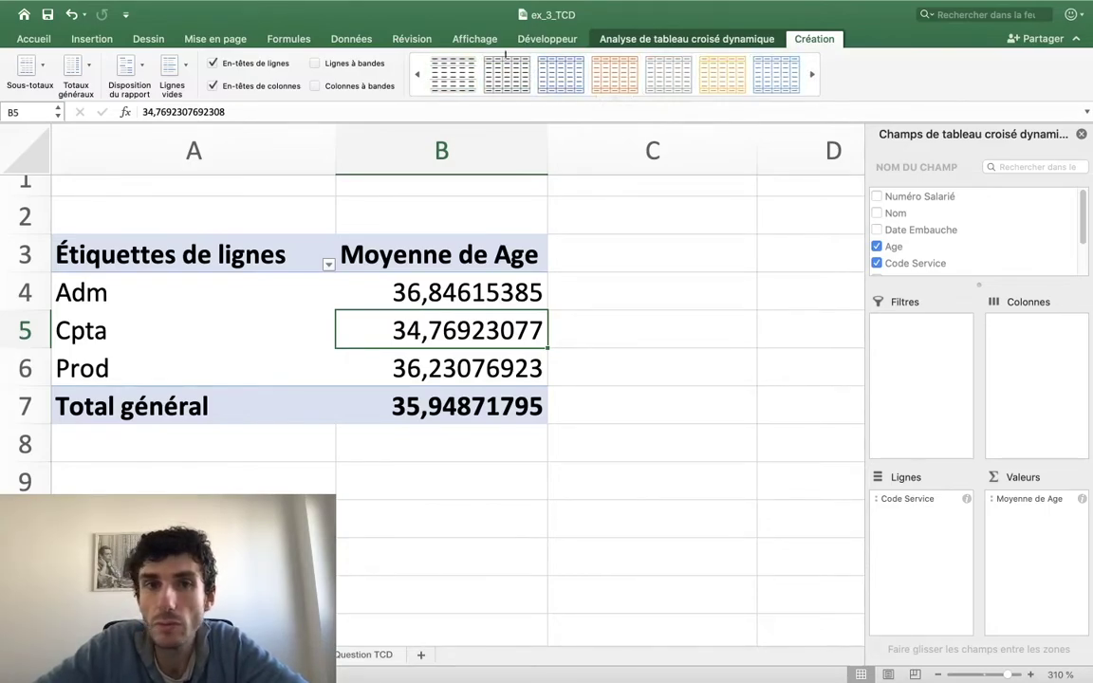
{"action": "left_click", "coordinate": [421, 74]}
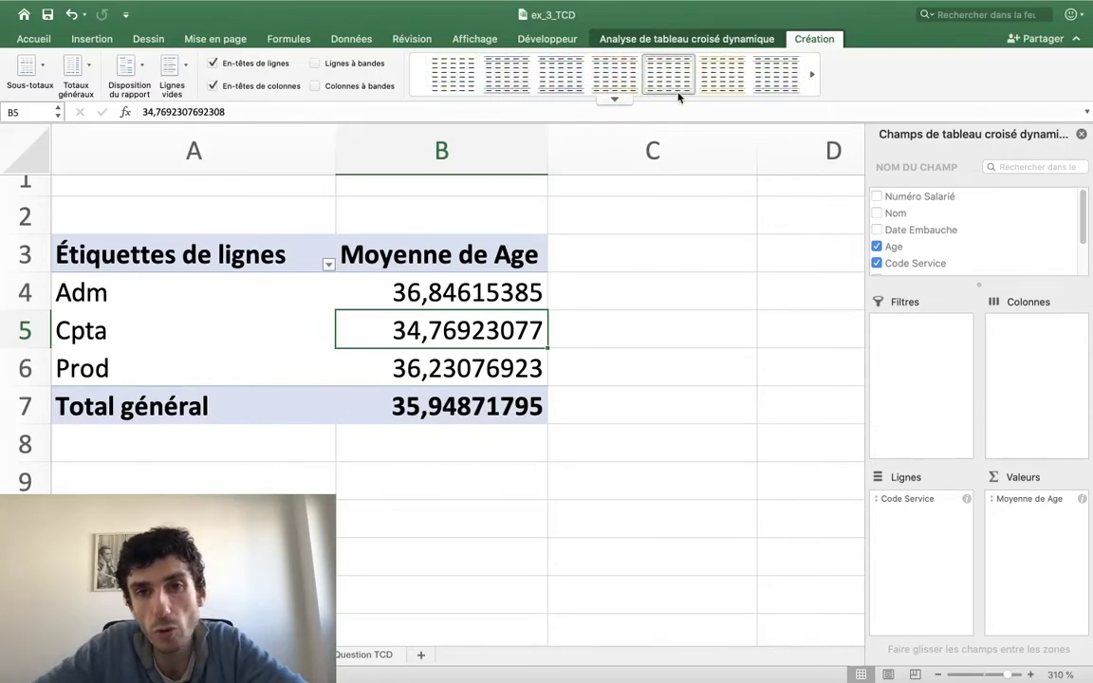
{"action": "left_click", "coordinate": [569, 81]}
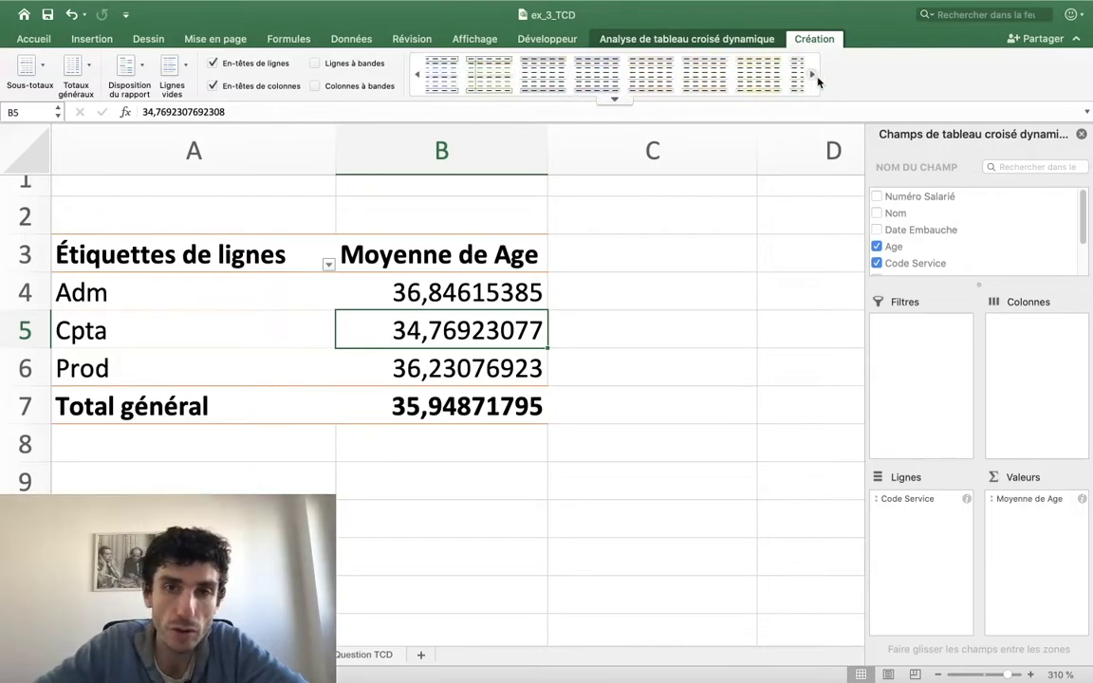
{"action": "left_click", "coordinate": [813, 76]}
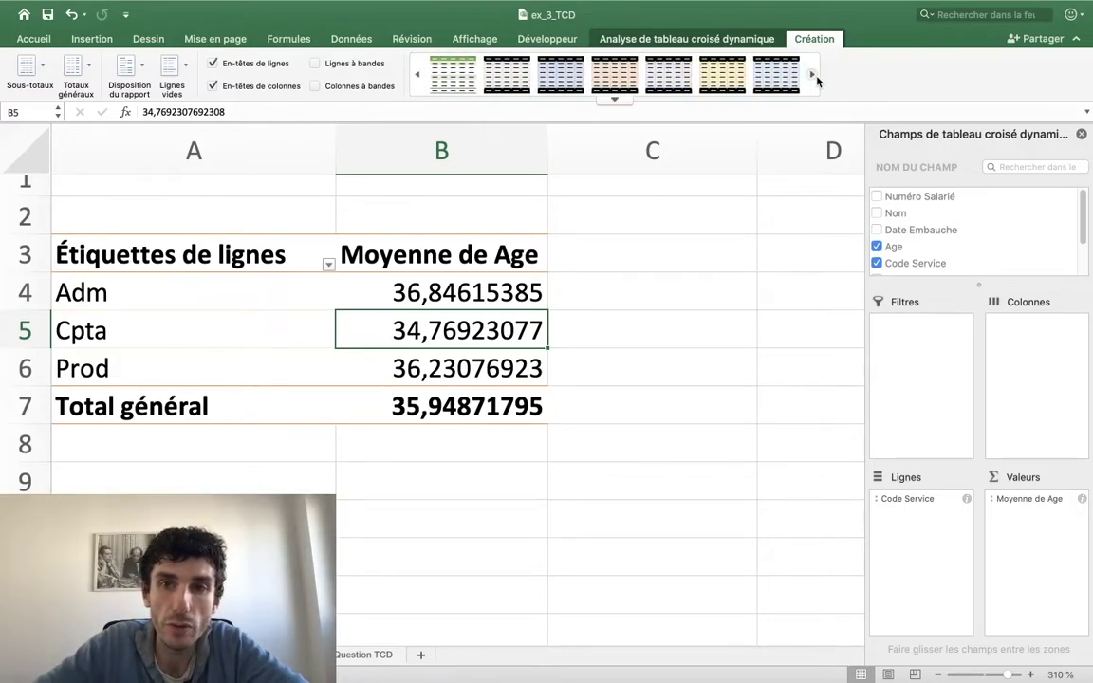
{"action": "left_click", "coordinate": [459, 68]}
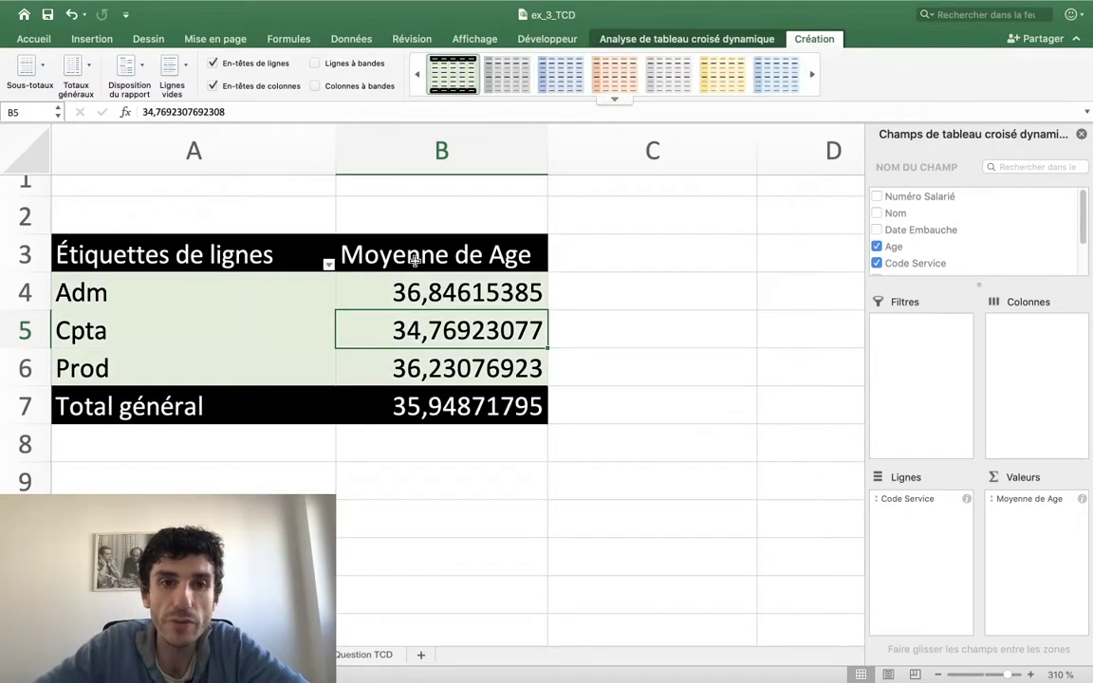
{"action": "left_click", "coordinate": [724, 76]}
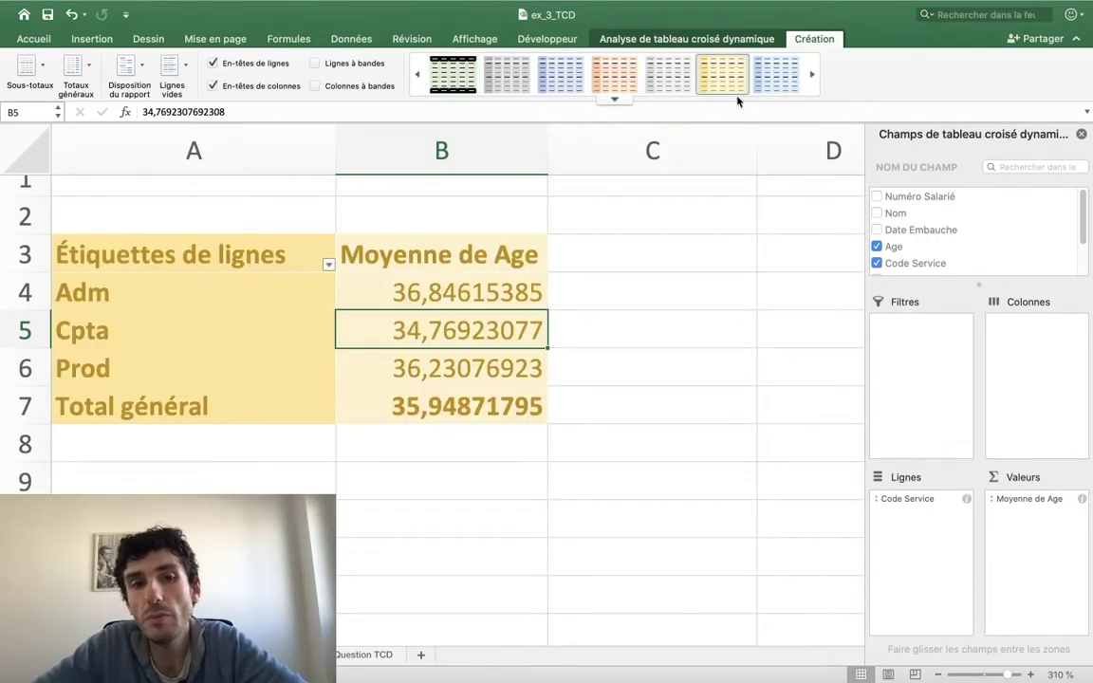
{"action": "left_click", "coordinate": [776, 68]}
{"action": "left_click", "coordinate": [667, 71]}
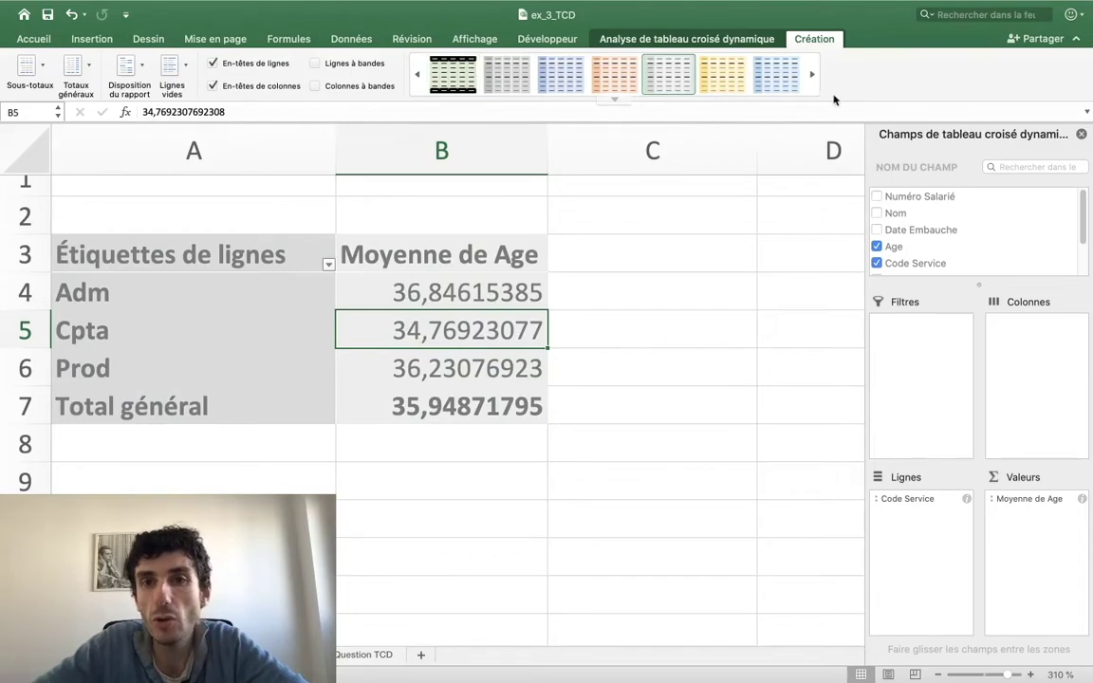
{"action": "scroll", "coordinate": [740, 80], "scroll_direction": "down", "scroll_amount": 1}
{"action": "left_click", "coordinate": [671, 83]}
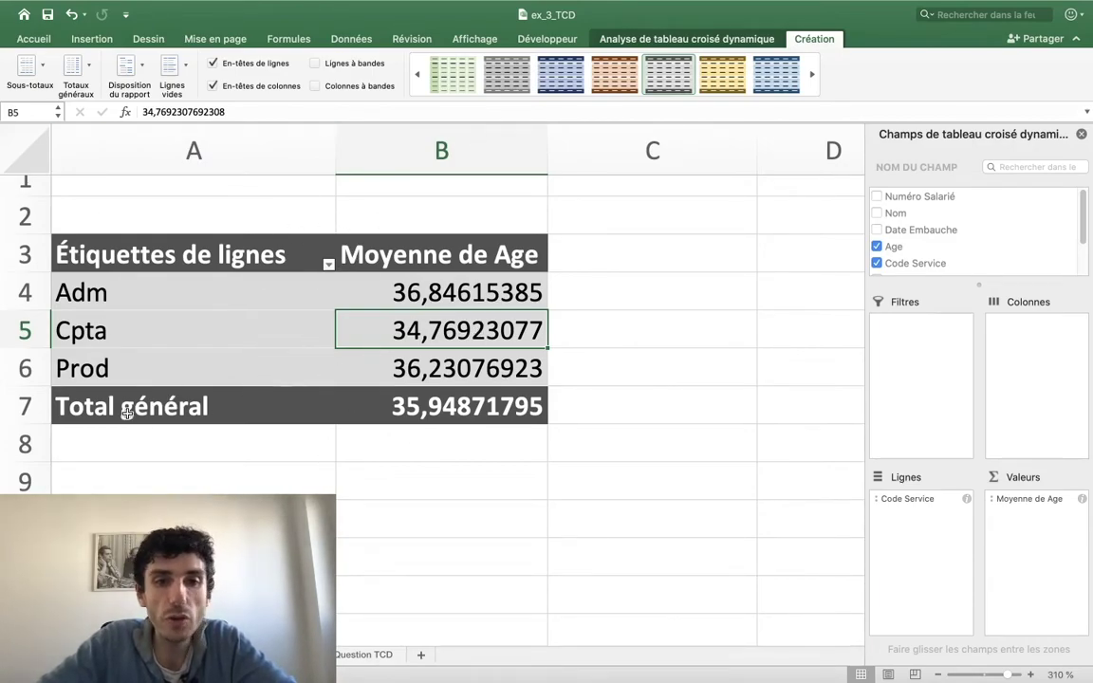
Select the Total général row and the three service rows to inspect the new styling.
{"action": "left_click", "coordinate": [296, 408]}
{"action": "mouse_move", "coordinate": [311, 401]}
{"action": "left_mouse_down"}
{"action": "mouse_move", "coordinate": [237, 415]}
{"action": "mouse_move", "coordinate": [370, 406]}
{"action": "mouse_move", "coordinate": [488, 418]}
{"action": "left_mouse_up"}
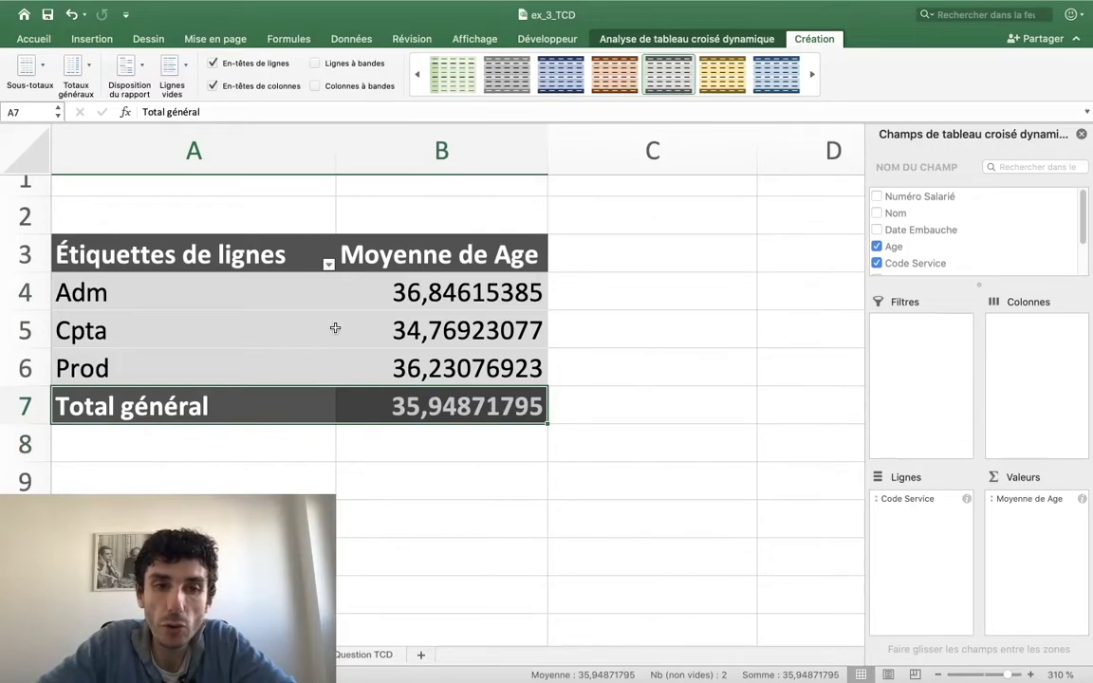
{"action": "left_click_drag", "start_coordinate": [180, 303], "coordinate": [385, 378]}
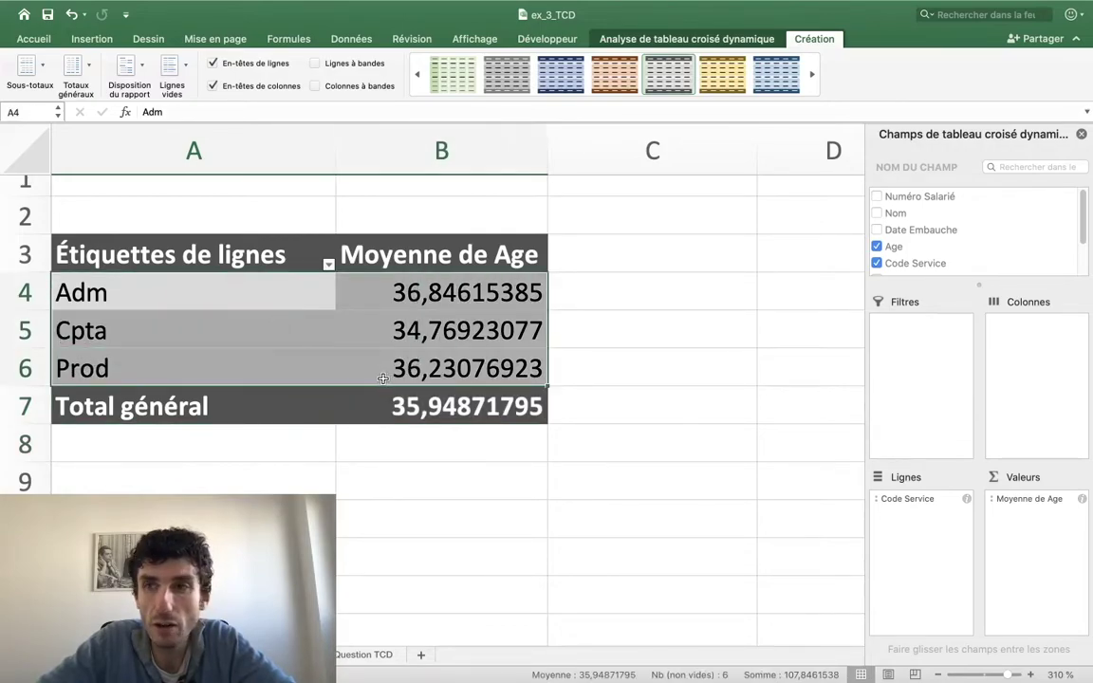
{"action": "left_click", "coordinate": [159, 398]}
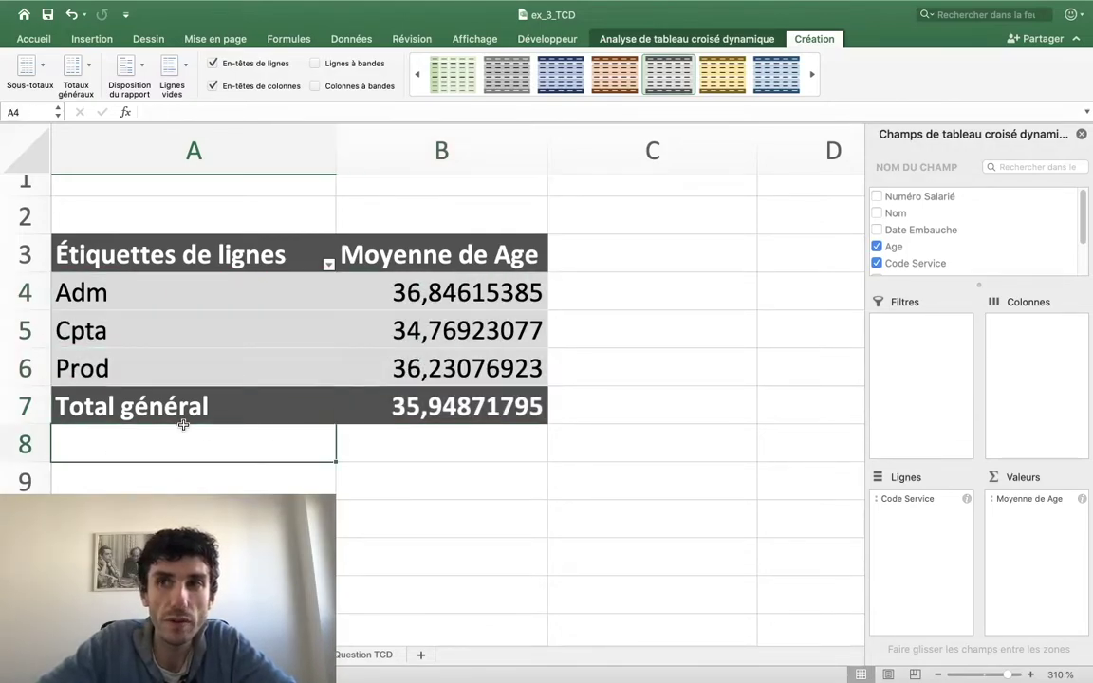
{"action": "left_click", "coordinate": [312, 330]}
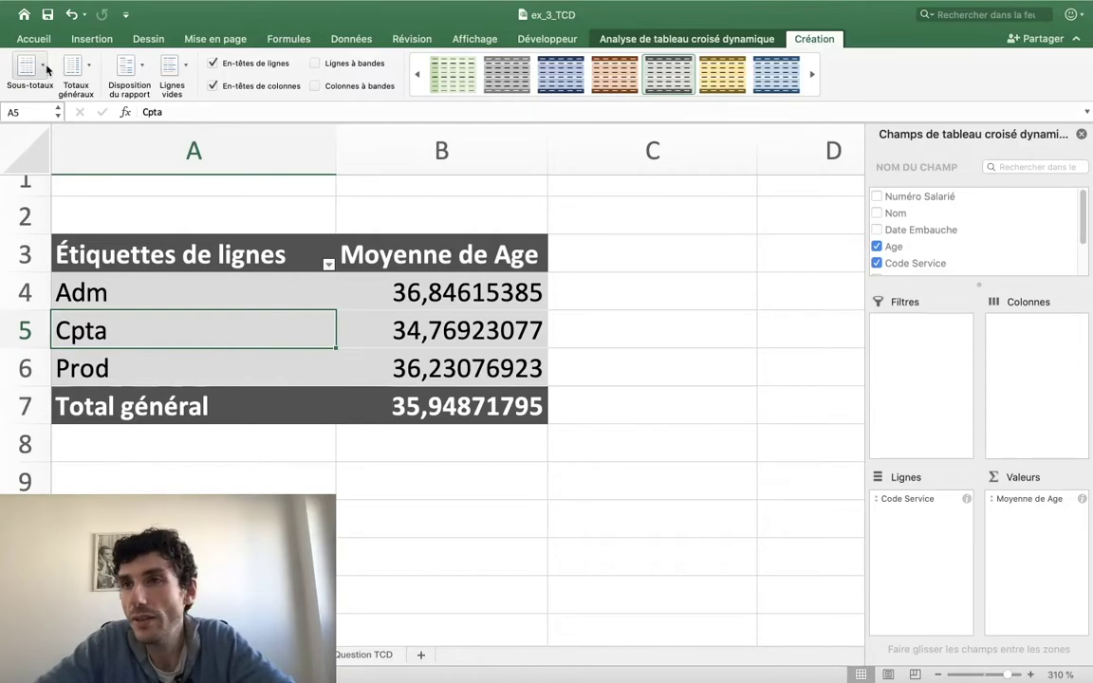
{"action": "left_click", "coordinate": [45, 69]}
{"action": "left_click", "coordinate": [74, 65]}
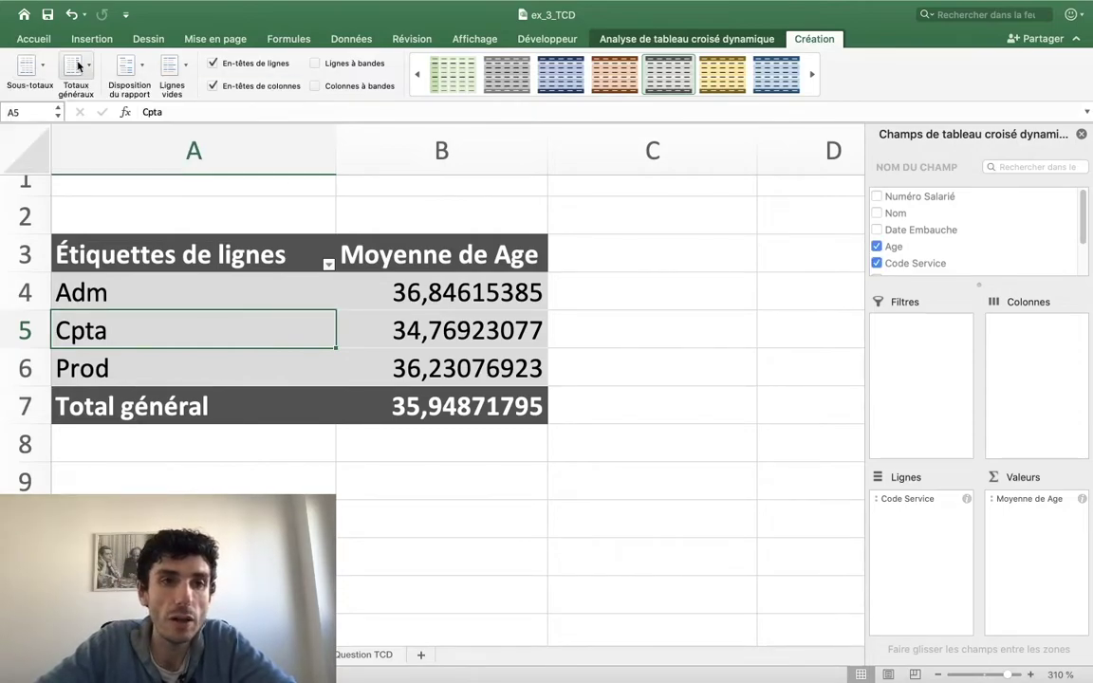
{"action": "left_click", "coordinate": [76, 63]}
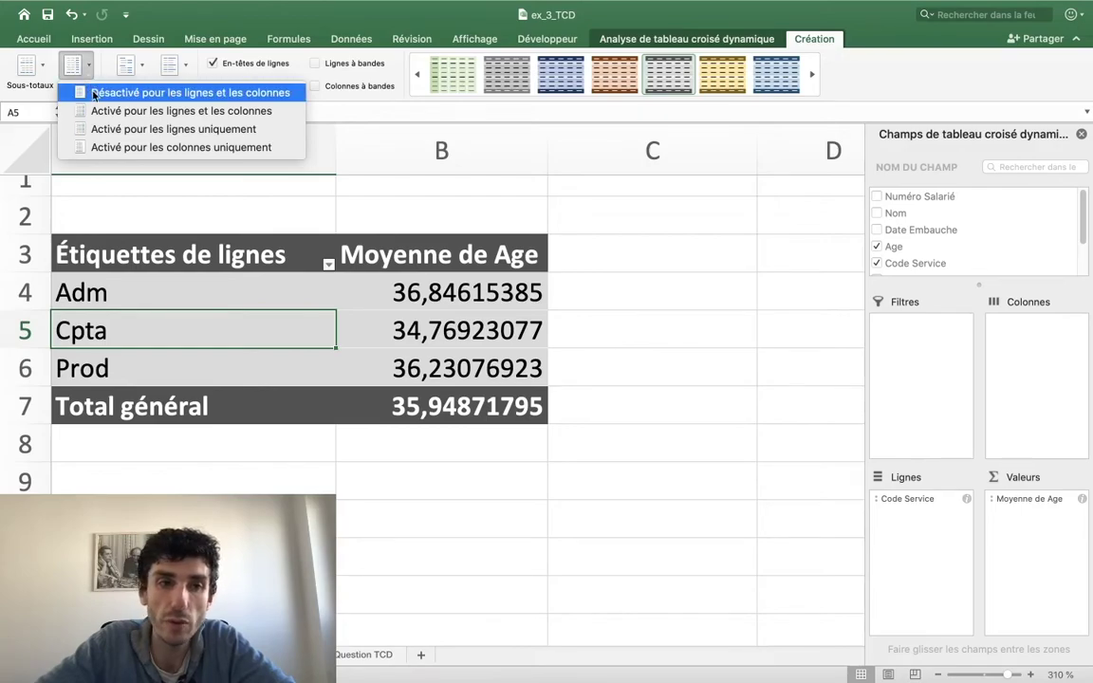
{"action": "left_click", "coordinate": [95, 93]}
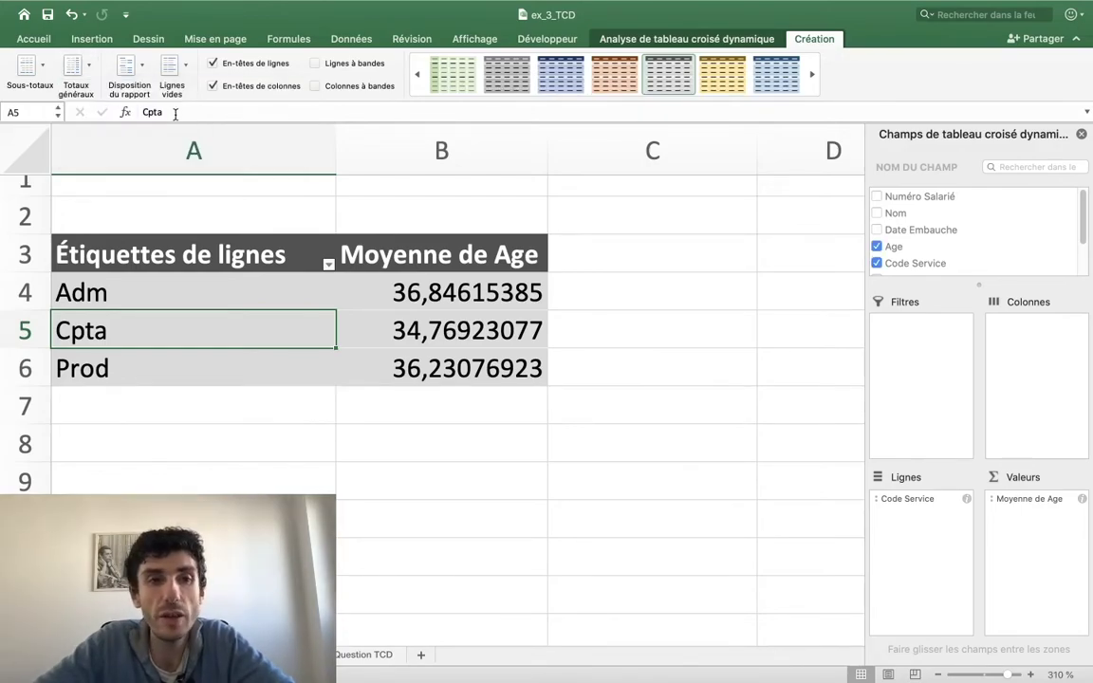
{"action": "left_click", "coordinate": [78, 64]}
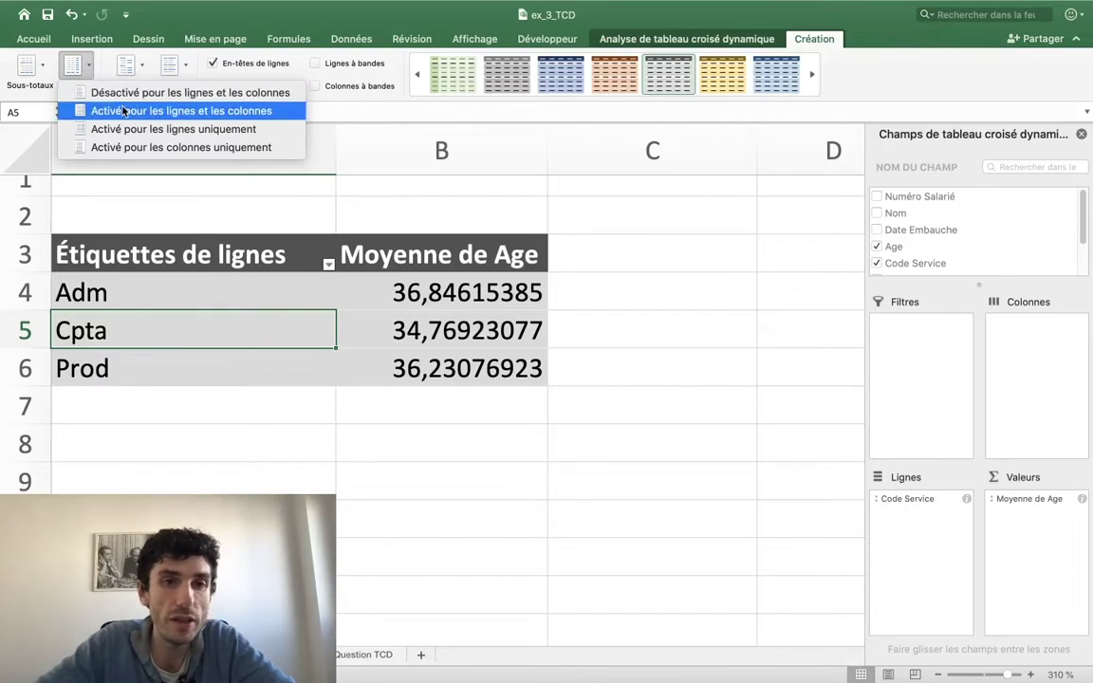
{"action": "left_click", "coordinate": [249, 302]}
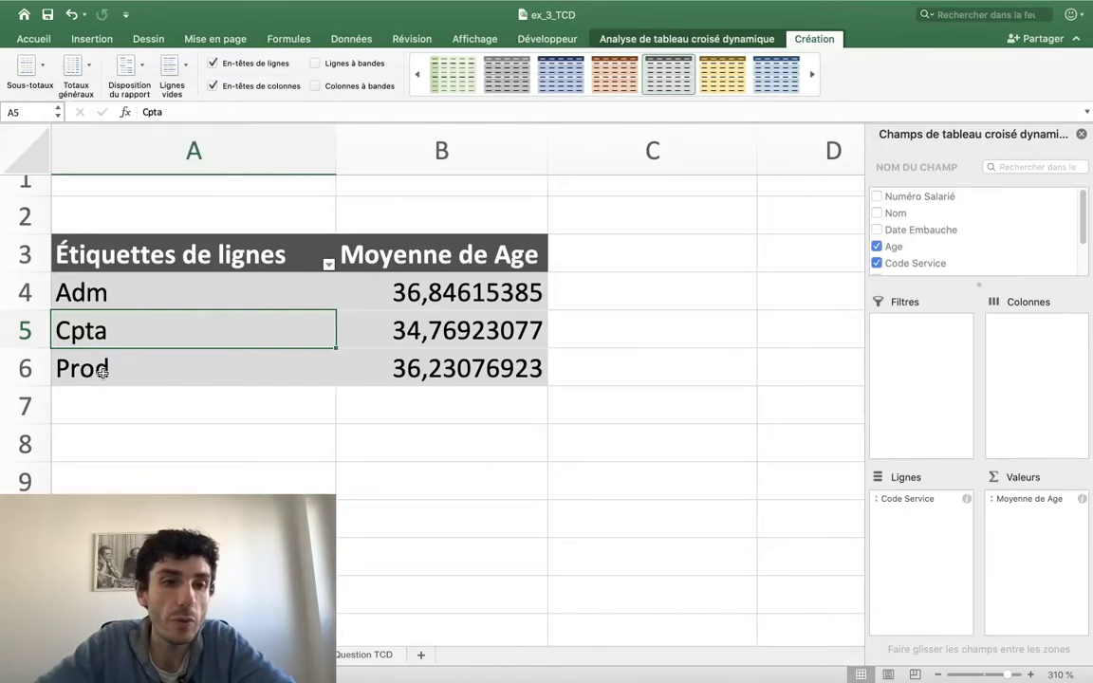
{"action": "left_click", "coordinate": [85, 399]}
{"action": "left_click_drag", "start_coordinate": [85, 400], "coordinate": [453, 401]}
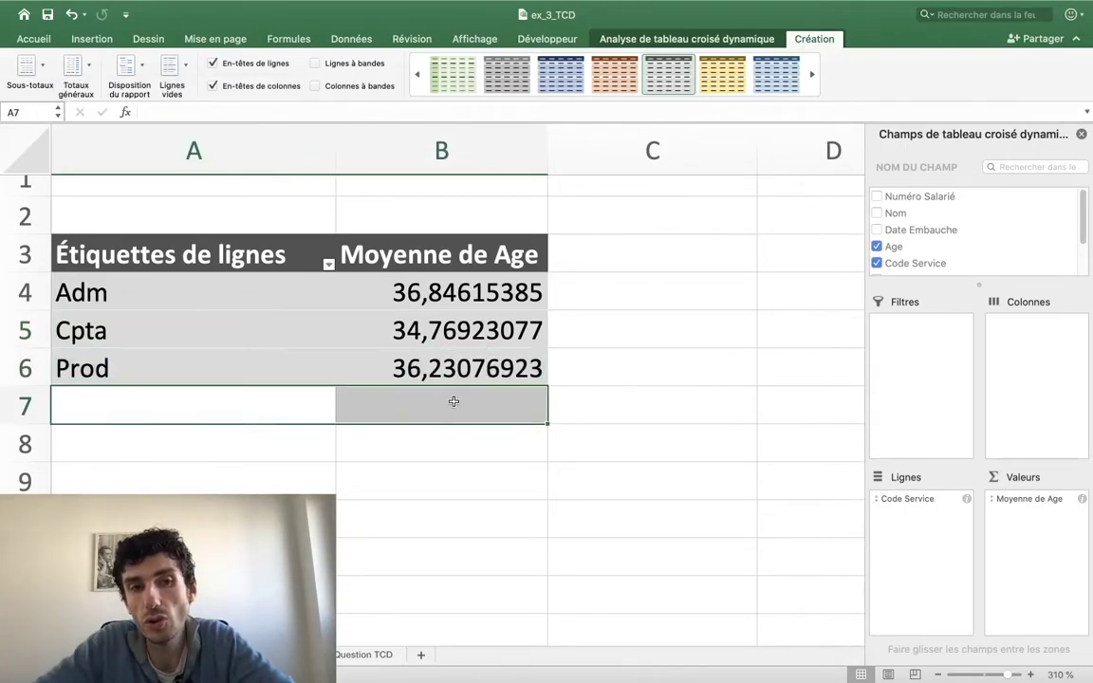
{"action": "left_click", "coordinate": [319, 307]}
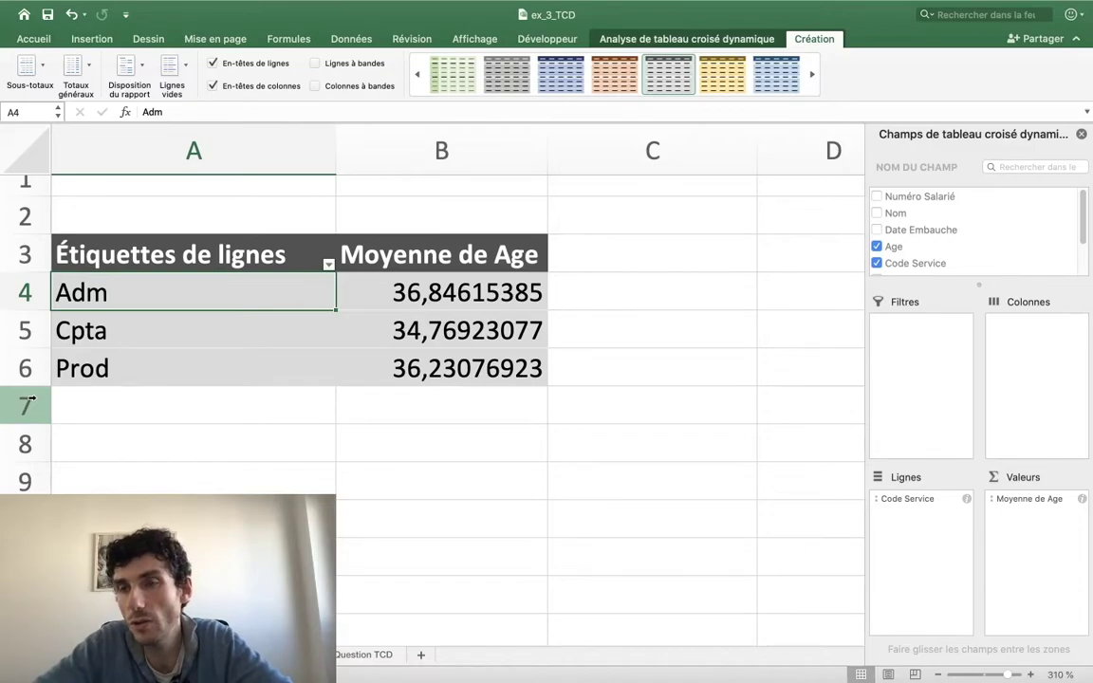
{"action": "left_click_drag", "start_coordinate": [117, 412], "coordinate": [497, 415]}
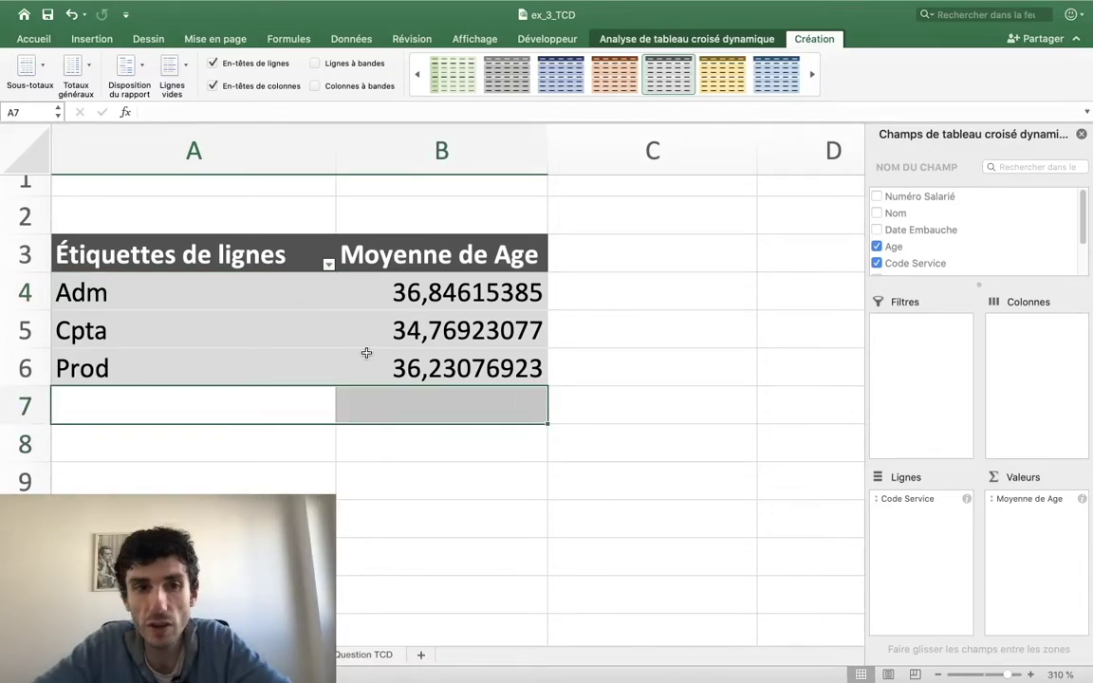
{"action": "left_click", "coordinate": [366, 353]}
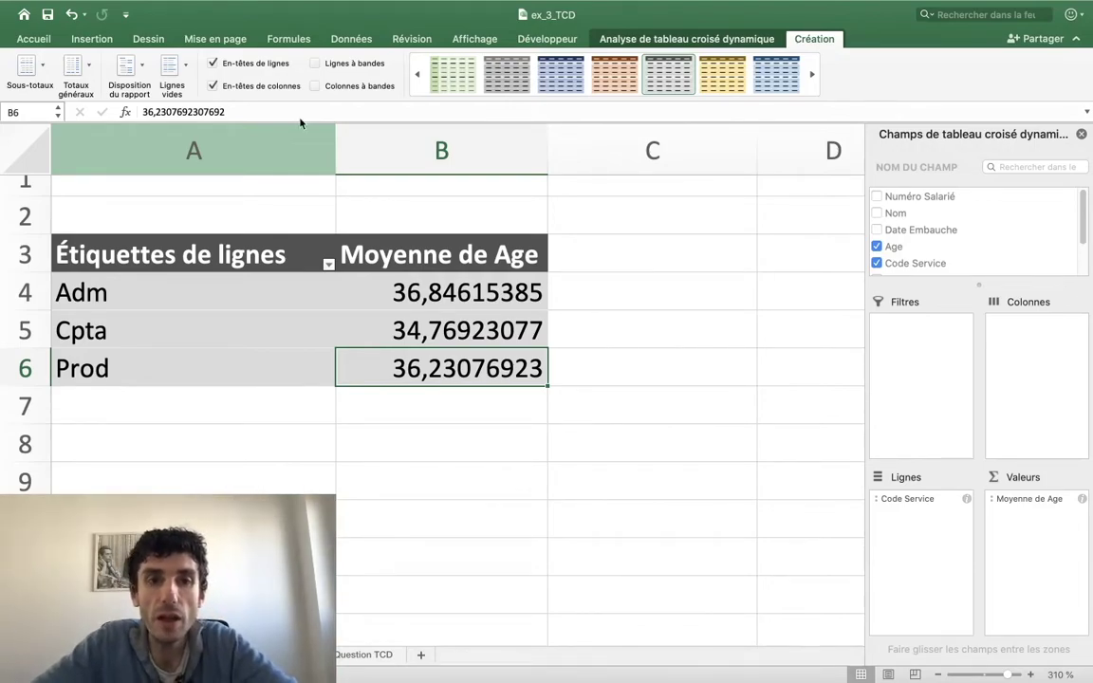
Select the three average ages in B4:B6.
{"action": "left_click_drag", "start_coordinate": [431, 294], "coordinate": [436, 368]}
{"action": "right_click", "coordinate": [438, 369]}
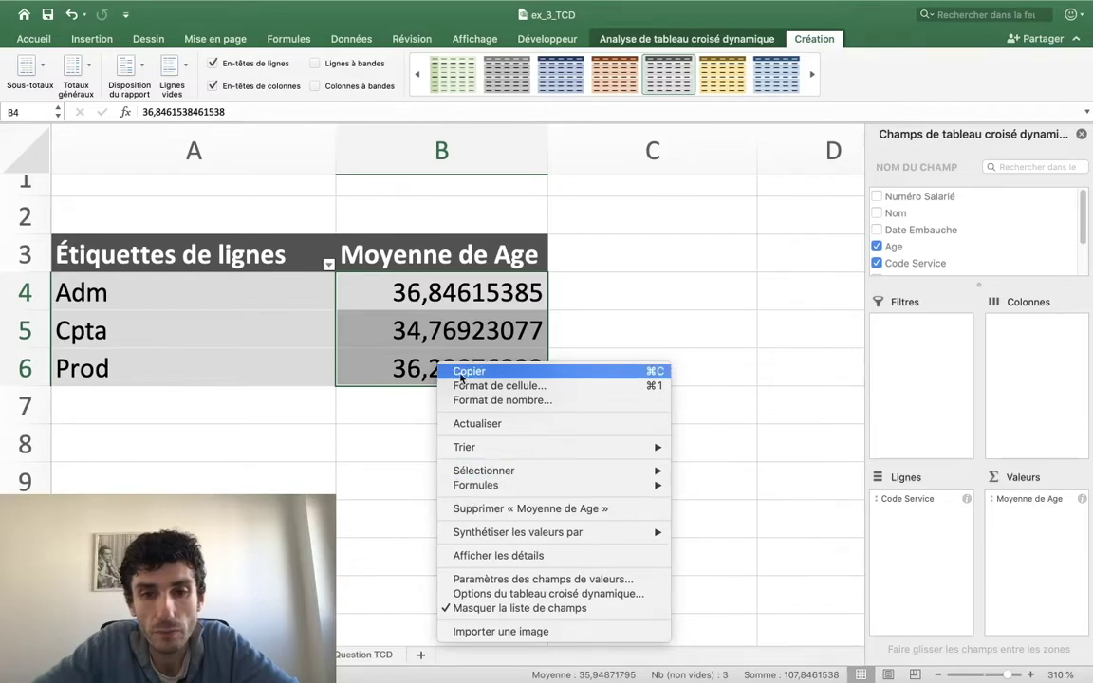
{"action": "left_click", "coordinate": [463, 365]}
{"action": "left_click_drag", "start_coordinate": [414, 285], "coordinate": [421, 368]}
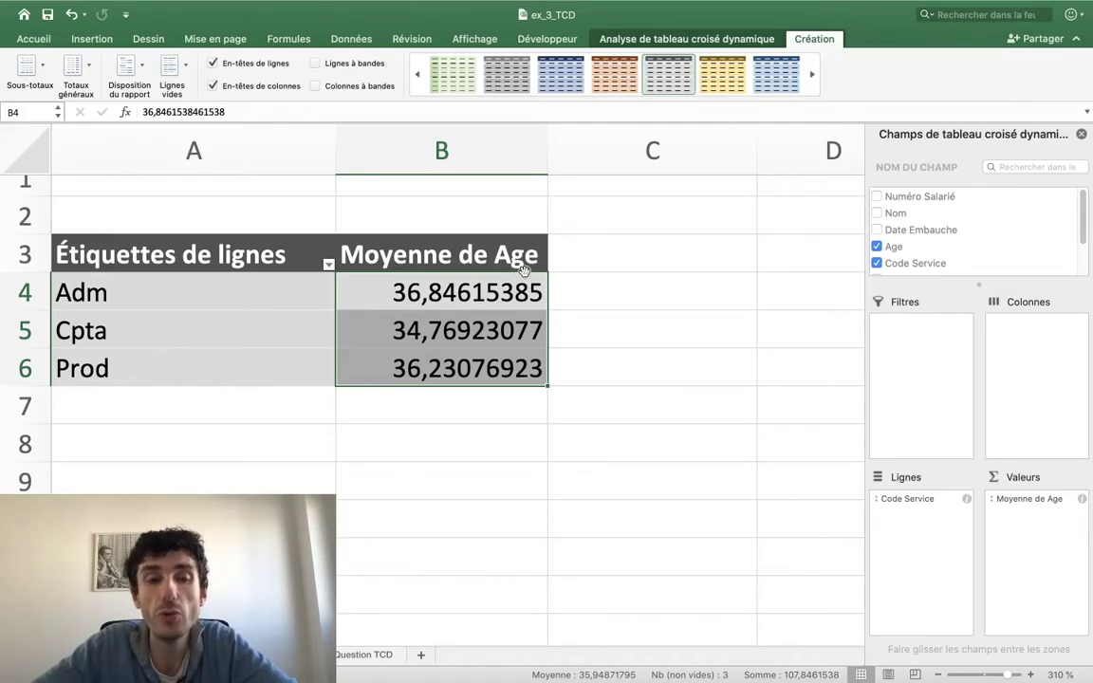
Remove all decimals from the averages so they read 37, 35 and 36.
{"action": "left_click", "coordinate": [76, 40]}
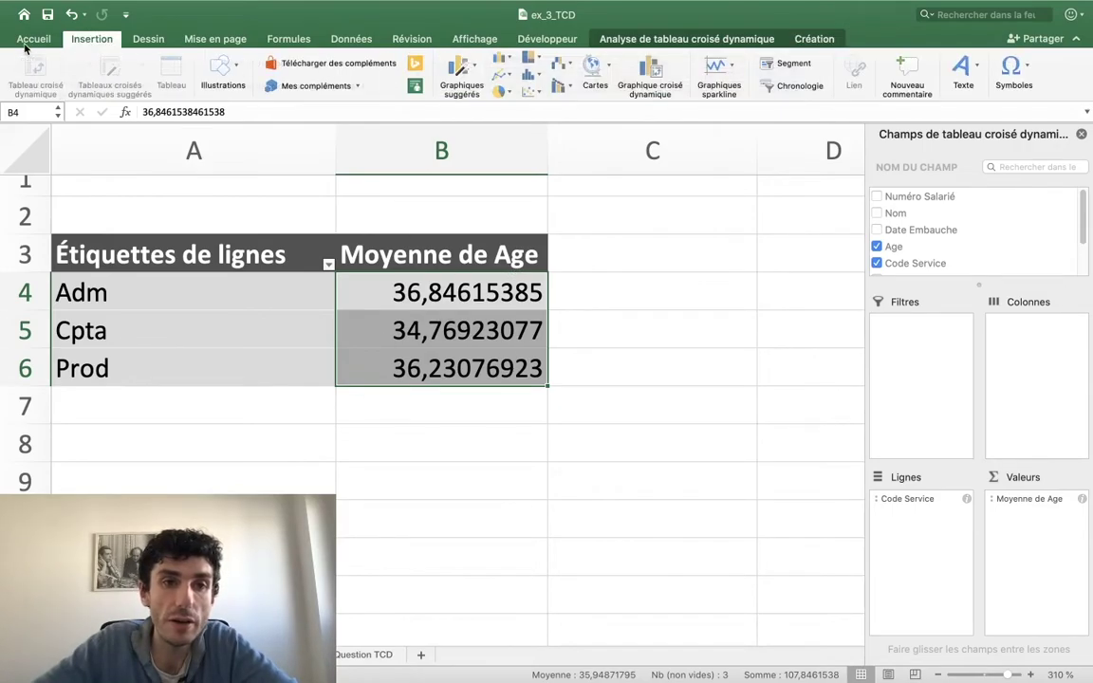
{"action": "left_click", "coordinate": [29, 40]}
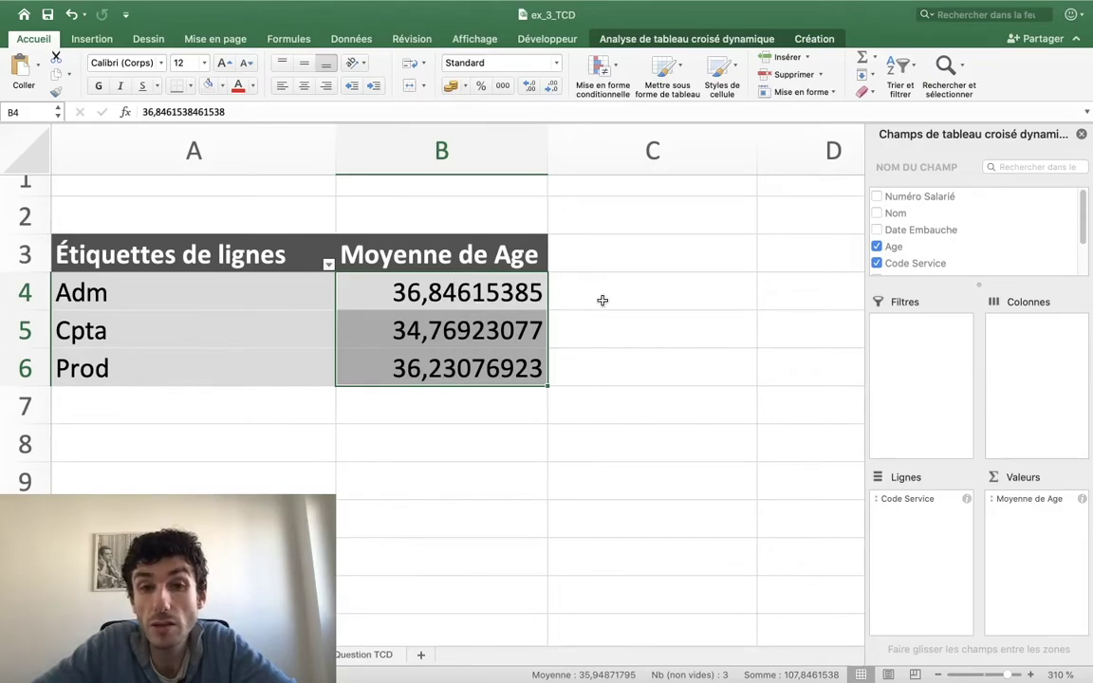
{"action": "right_click", "coordinate": [432, 321]}
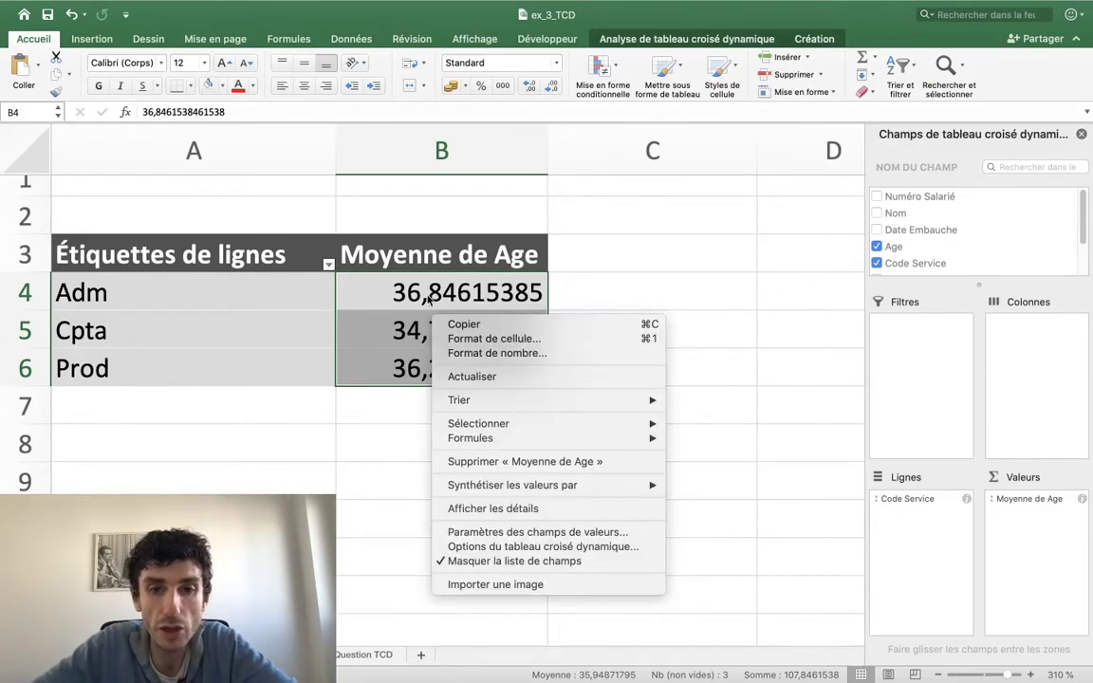
{"action": "left_click", "coordinate": [427, 295]}
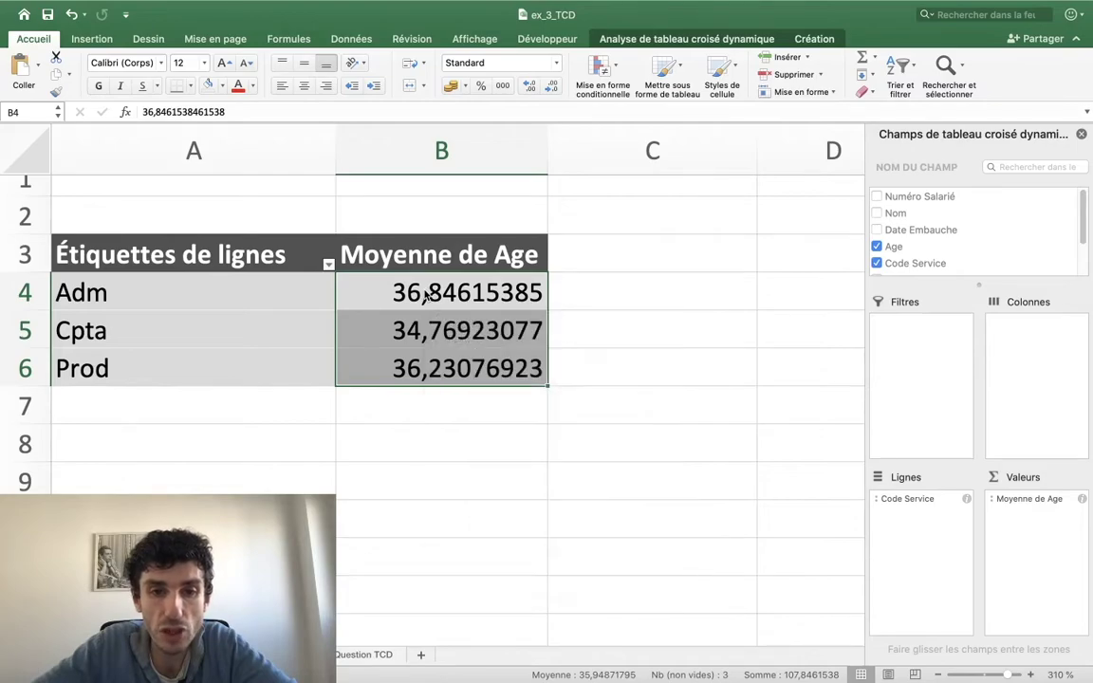
{"action": "left_click", "coordinate": [550, 85]}
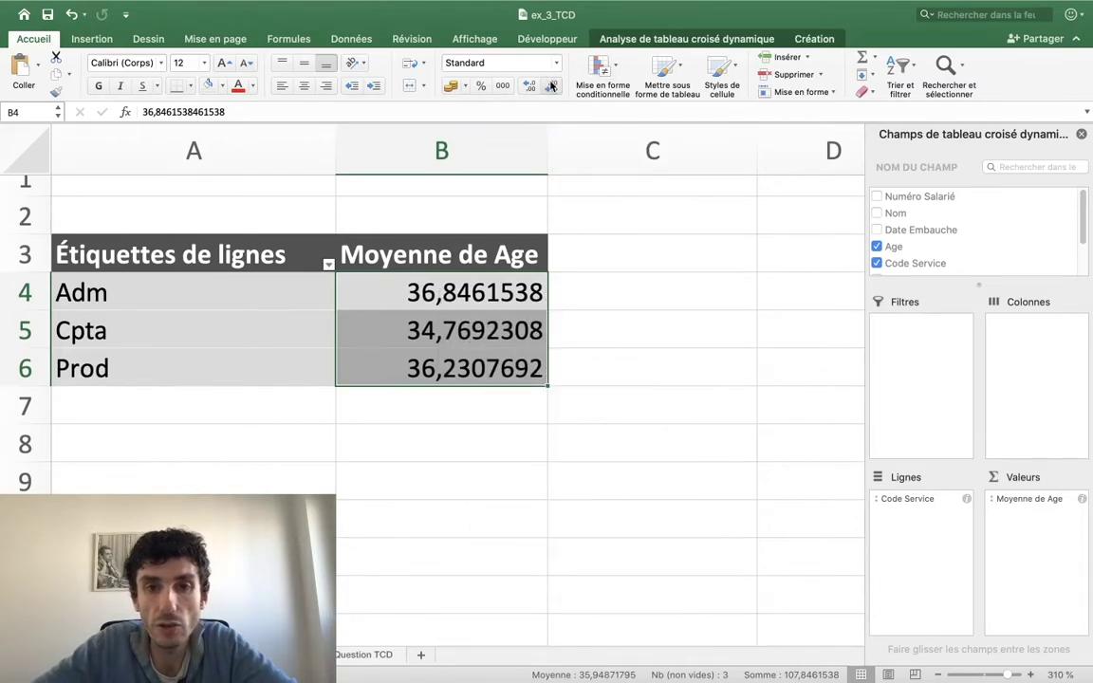
{"action": "left_click", "coordinate": [550, 85]}
{"action": "left_click", "coordinate": [550, 86]}
{"action": "left_click", "coordinate": [550, 85]}
{"action": "left_click", "coordinate": [551, 86]}
{"action": "left_click", "coordinate": [551, 87]}
{"action": "left_click", "coordinate": [552, 87]}
{"action": "left_click", "coordinate": [551, 87]}
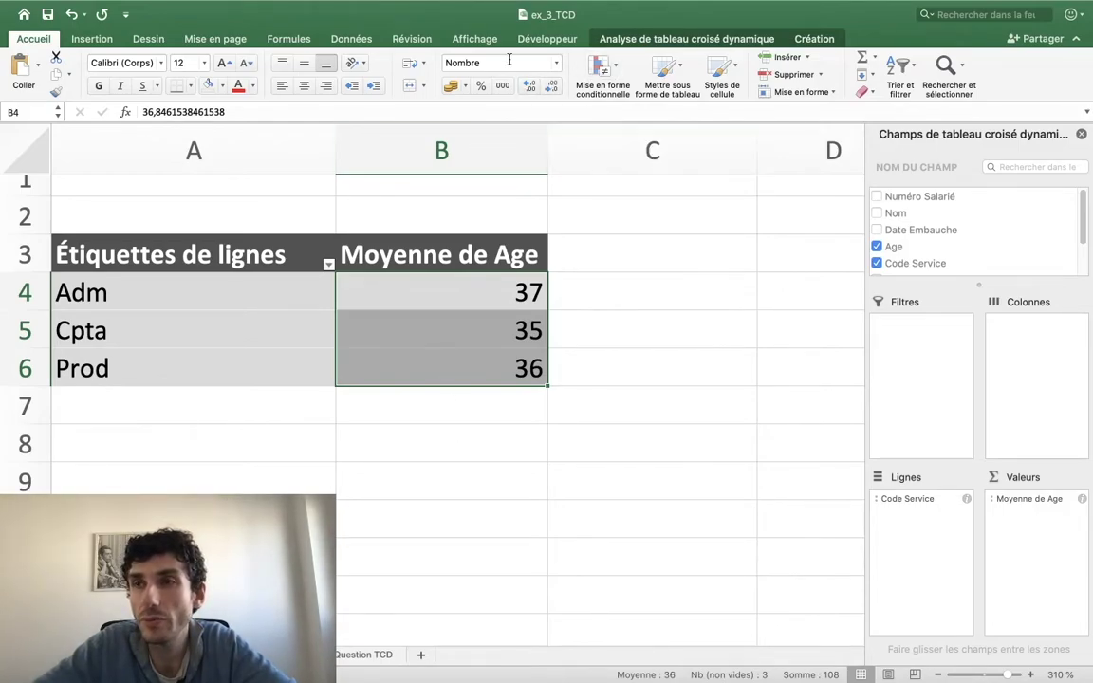
{"action": "left_click", "coordinate": [443, 287]}
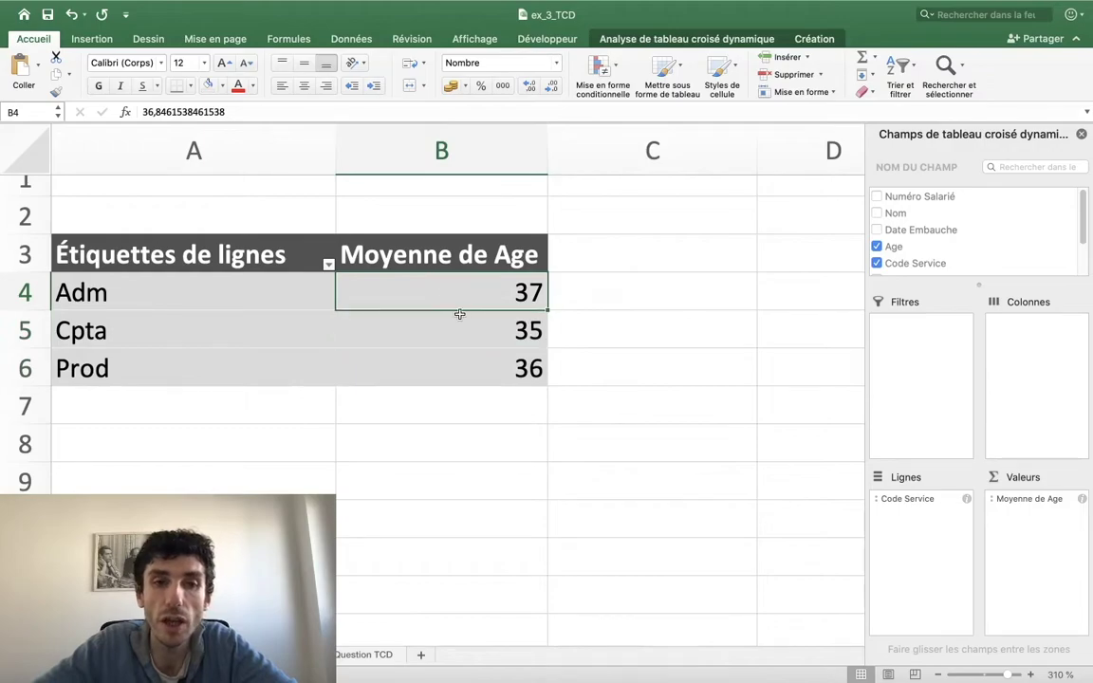
Step through the rounded pivot averages 37, 35 and 36 and their labels.
{"action": "key", "text": "Down"}
{"action": "key", "text": "Down"}
{"action": "key", "text": "Up"}
{"action": "key", "text": "Up"}
{"action": "key", "text": "Down"}
{"action": "key", "text": "Down"}
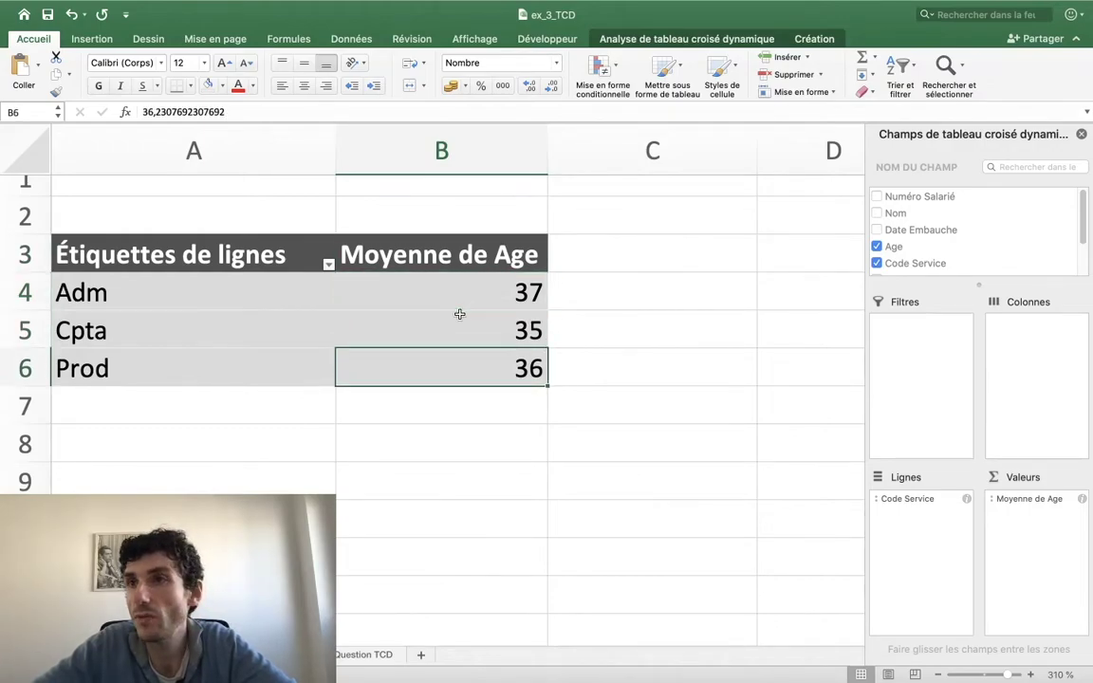
{"action": "key", "text": "Up"}
{"action": "key", "text": "Up"}
{"action": "key", "text": "Down"}
{"action": "key", "text": "Down"}
{"action": "key", "text": "Up"}
{"action": "key", "text": "Down"}
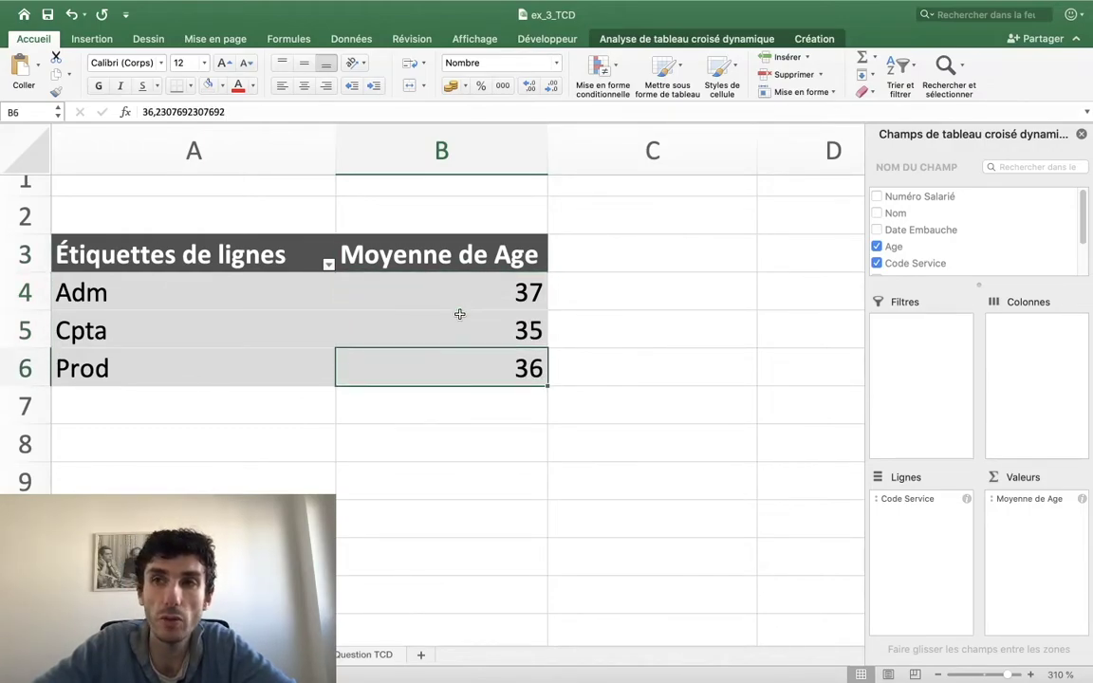
{"action": "key", "text": "Left"}
{"action": "key", "text": "Up"}
{"action": "key", "text": "Right"}
{"action": "key", "text": "Left"}
{"action": "key", "text": "Up"}
{"action": "key", "text": "Up"}
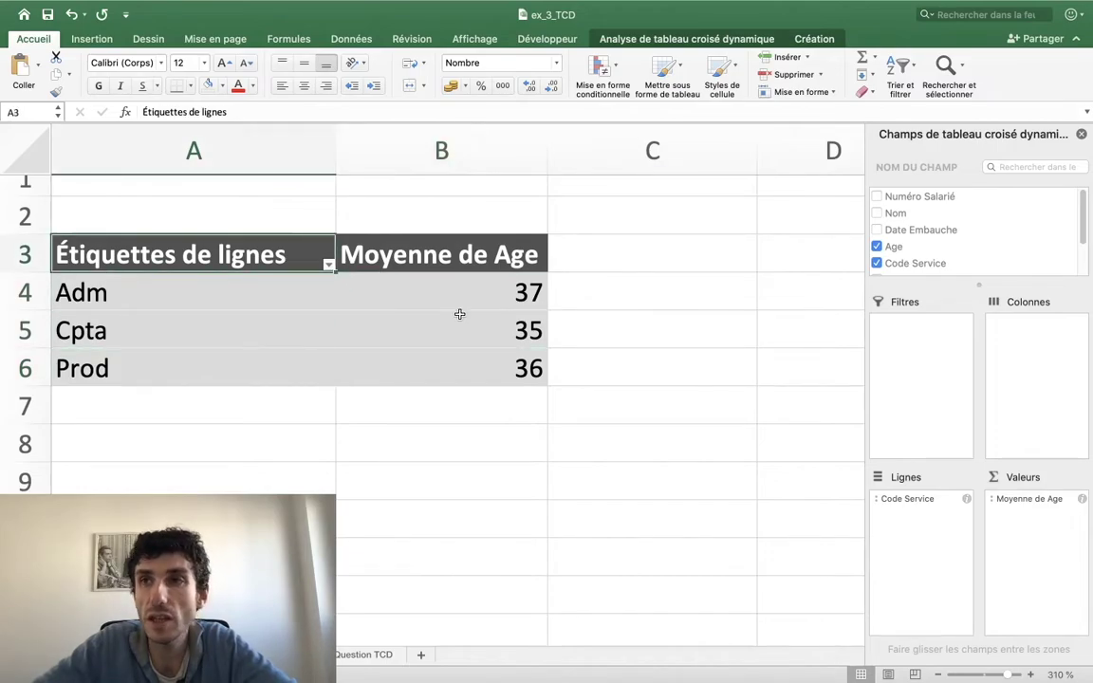
Review the Adm, Cpta and Prod service labels, then return to the employee data sheet.
{"action": "key", "text": "Down"}
{"action": "key", "text": "Down"}
{"action": "key", "text": "Down"}
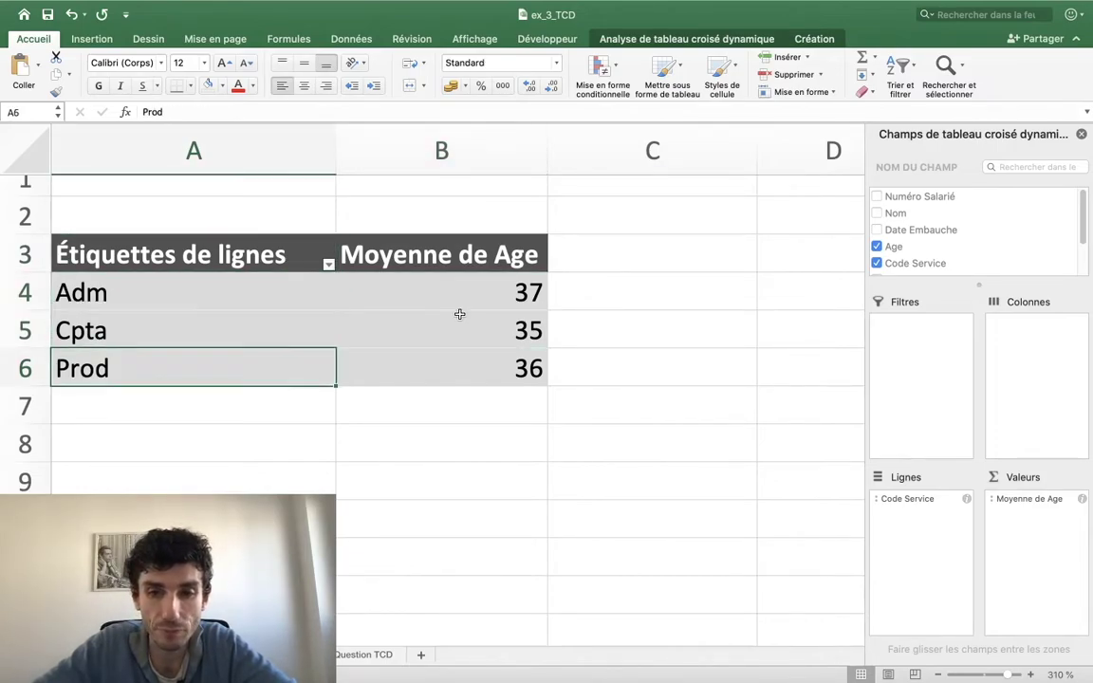
{"action": "key", "text": "Up"}
{"action": "key", "text": "Down"}
{"action": "key", "text": "Up"}
{"action": "key", "text": "Up"}
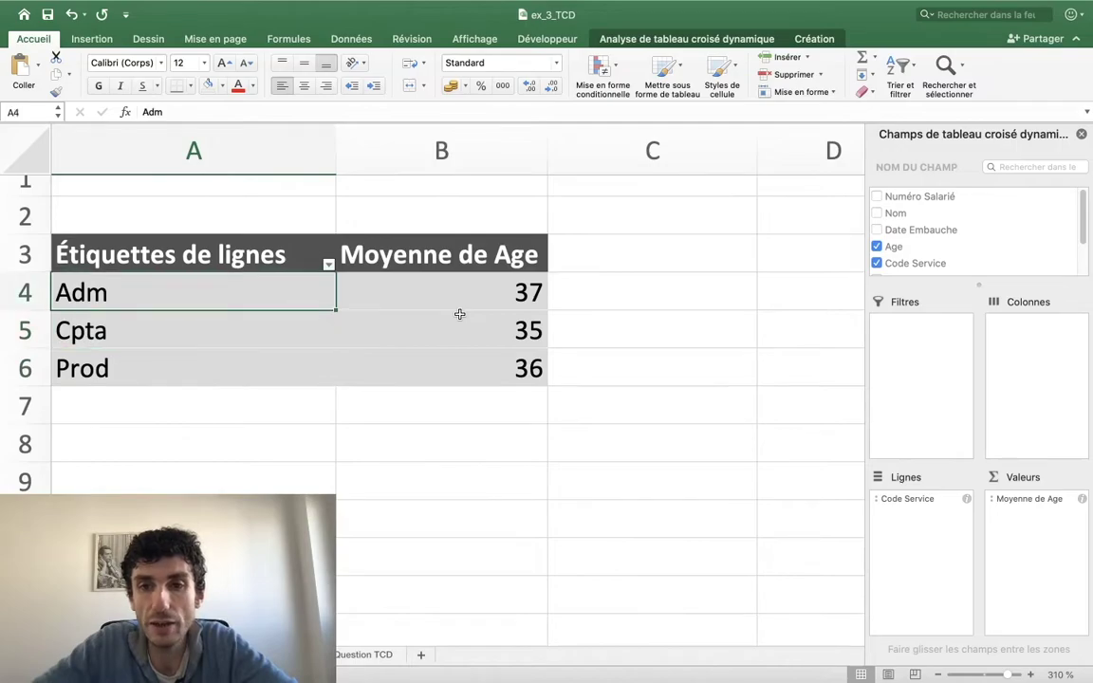
{"action": "key", "text": "Up"}
{"action": "key", "text": "Down"}
{"action": "key", "text": "Down"}
{"action": "key", "text": "Down"}
{"action": "key", "text": "Up"}
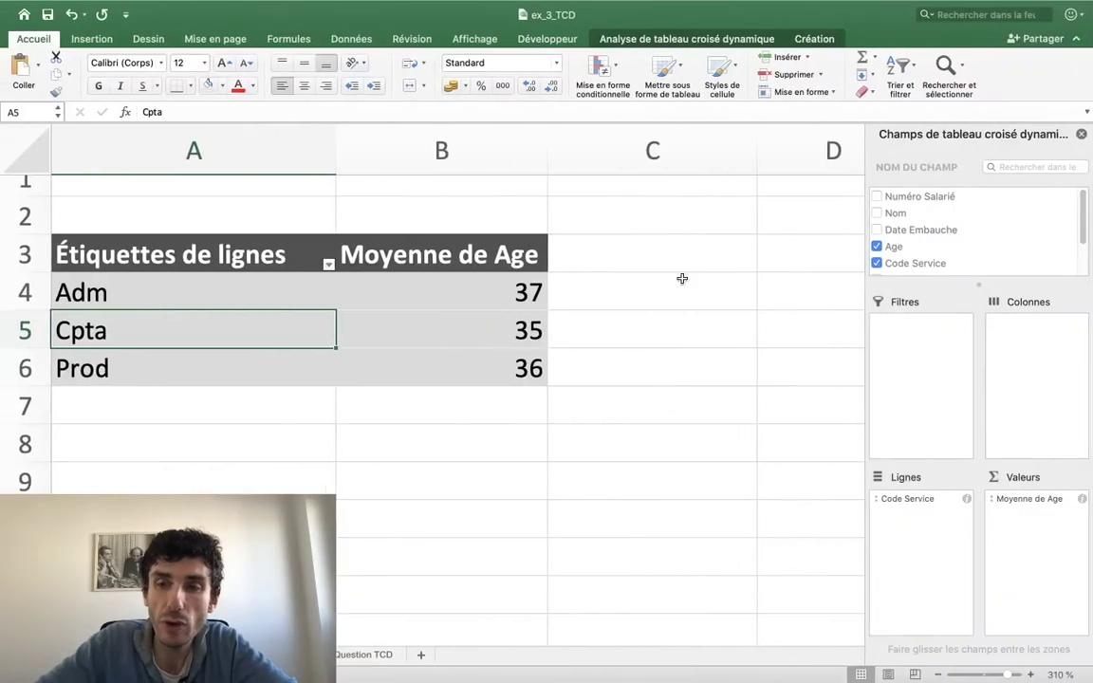
{"action": "scroll", "coordinate": [703, 249], "scroll_direction": "right", "scroll_amount": 1}
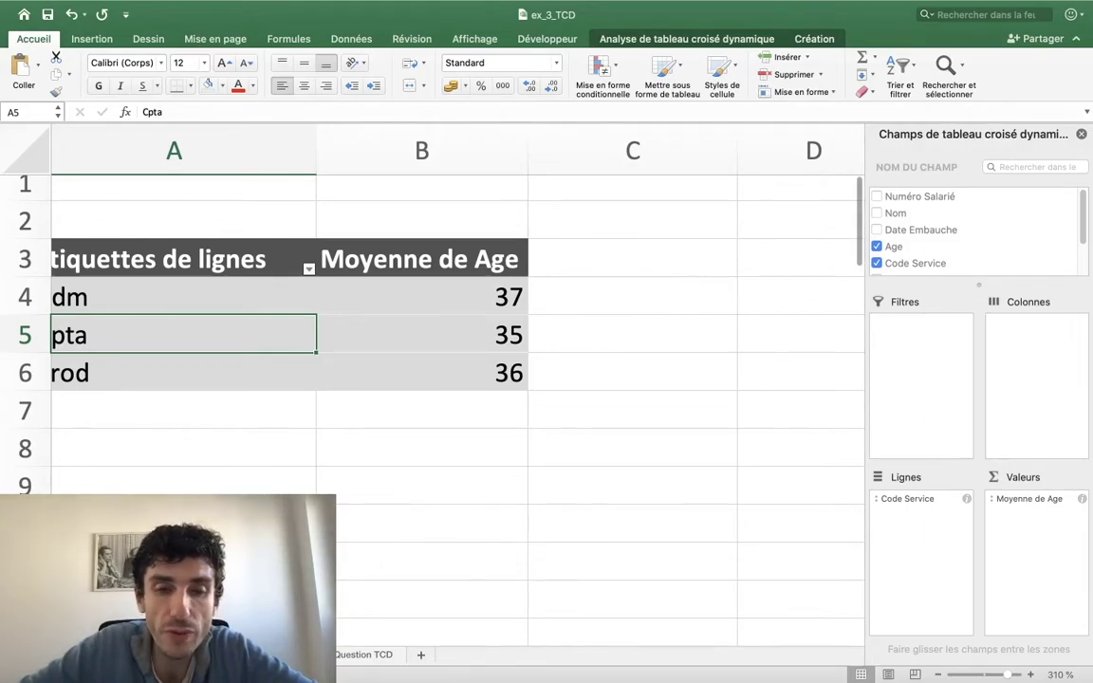
{"action": "key", "text": "ctrl+Page_Up"}
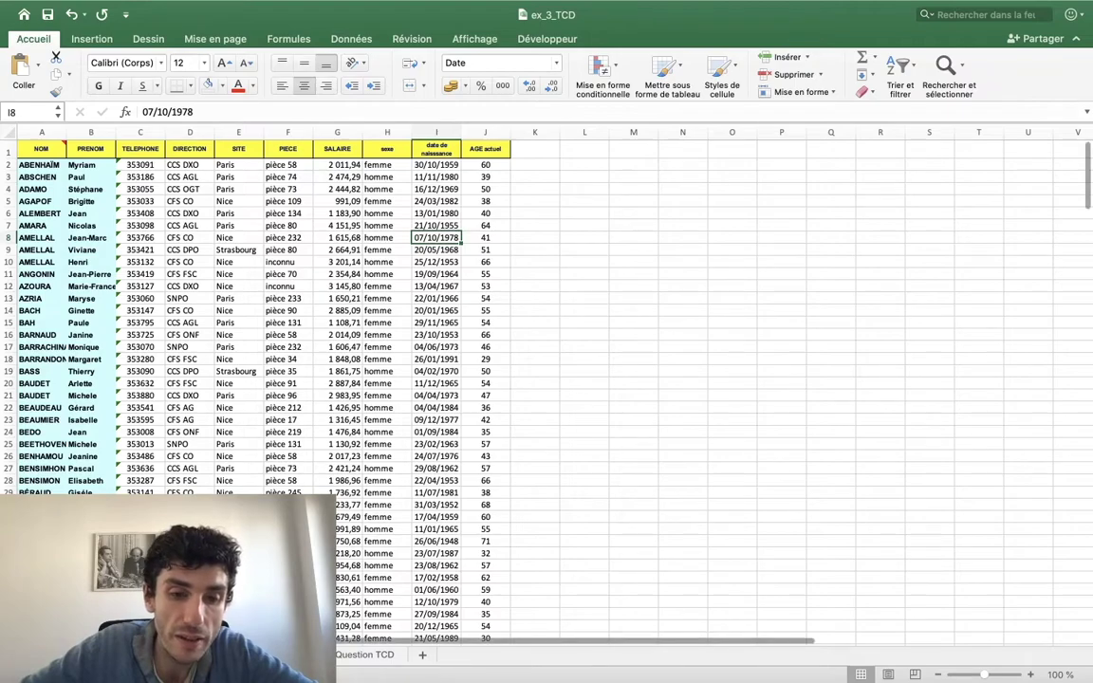
{"action": "scroll", "coordinate": [411, 339], "scroll_direction": "up", "scroll_amount": 1}
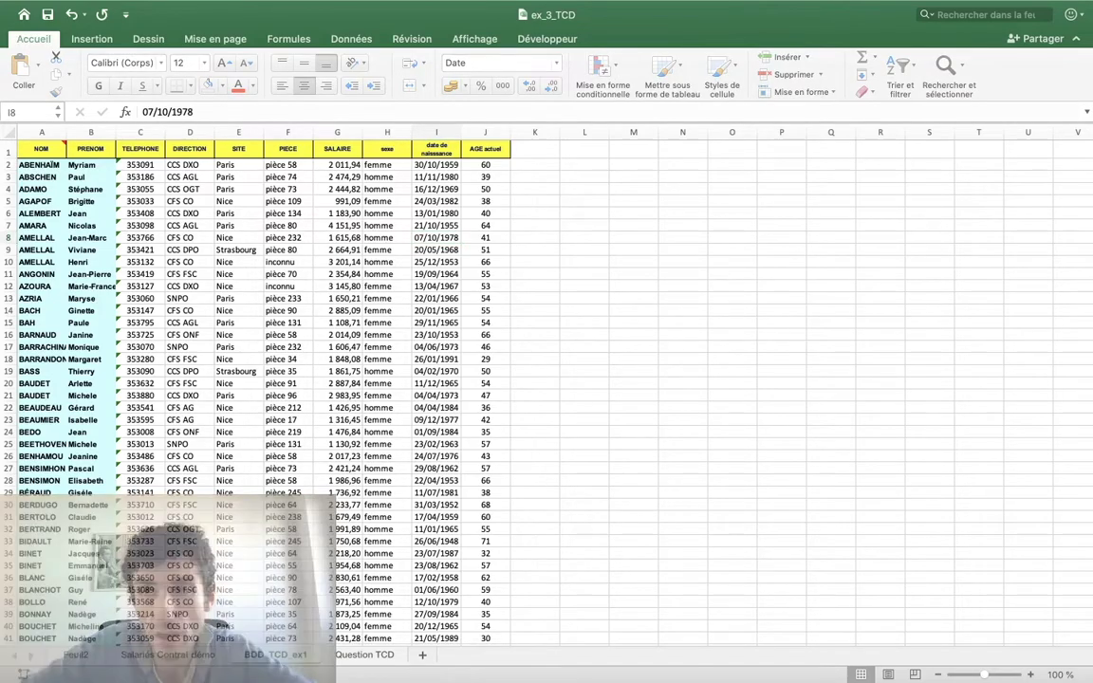
Review the Question TCD task list against the BDD_TCD_ex1 data, then return to the Salariés Contrat démo sheet.
{"action": "left_click", "coordinate": [358, 656]}
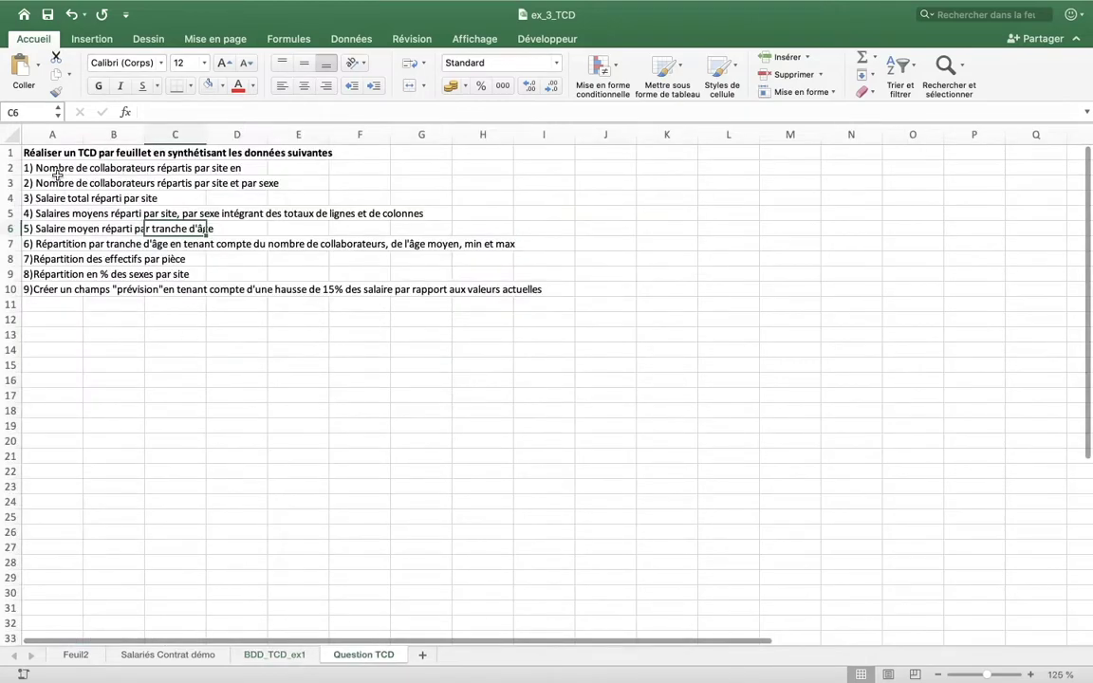
{"action": "mouse_move", "coordinate": [52, 152]}
{"action": "left_mouse_down"}
{"action": "mouse_move", "coordinate": [392, 322]}
{"action": "mouse_move", "coordinate": [454, 290]}
{"action": "mouse_move", "coordinate": [542, 289]}
{"action": "left_mouse_up"}
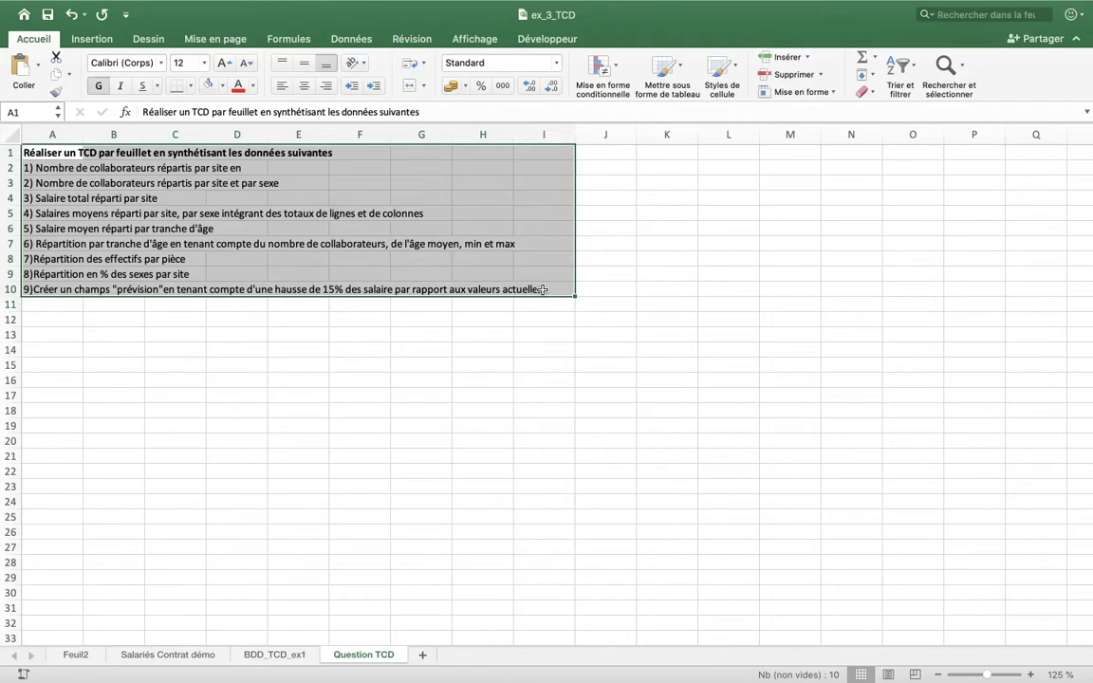
{"action": "left_click", "coordinate": [281, 656]}
{"action": "left_click", "coordinate": [327, 297]}
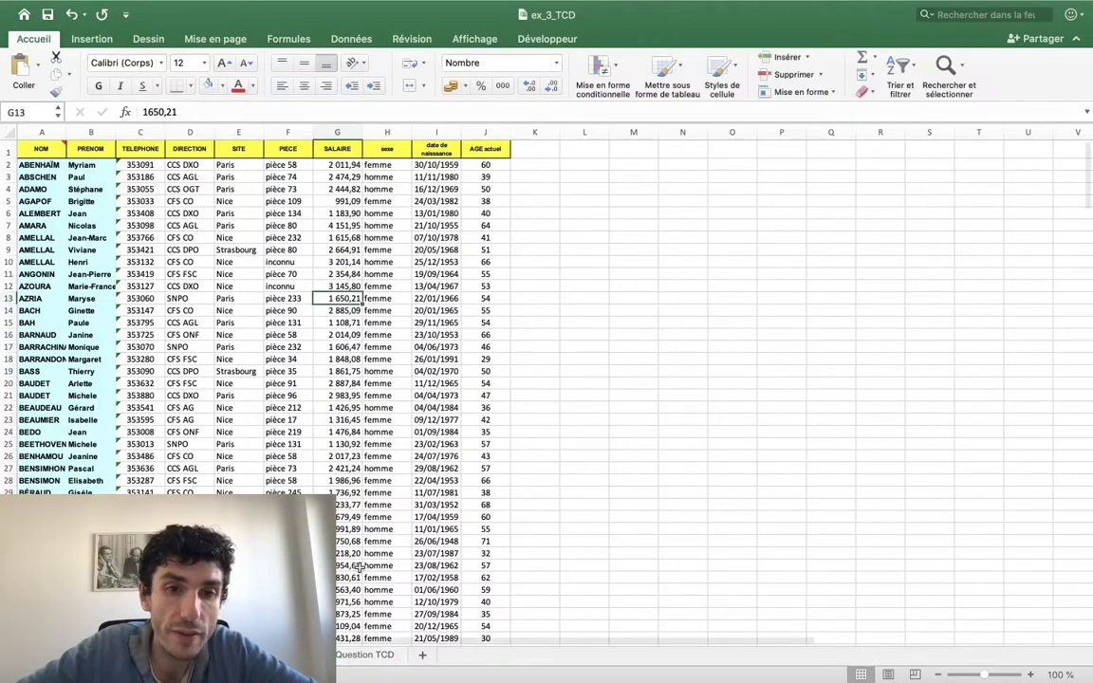
{"action": "left_click", "coordinate": [363, 654]}
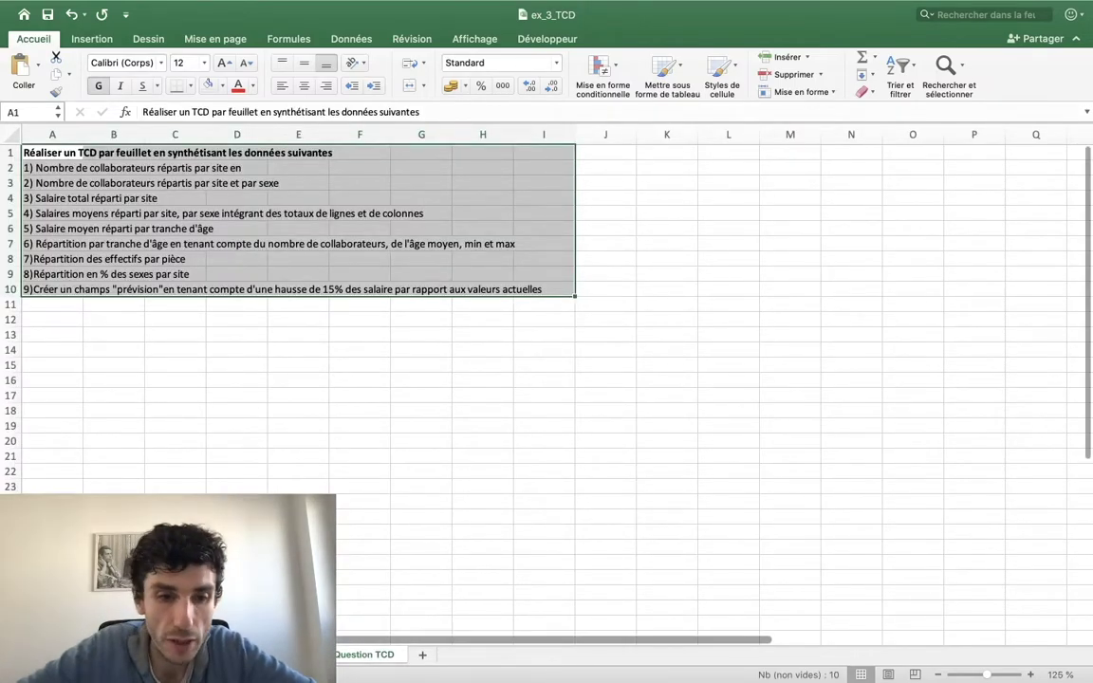
{"action": "key", "text": "ctrl+Page_Up"}
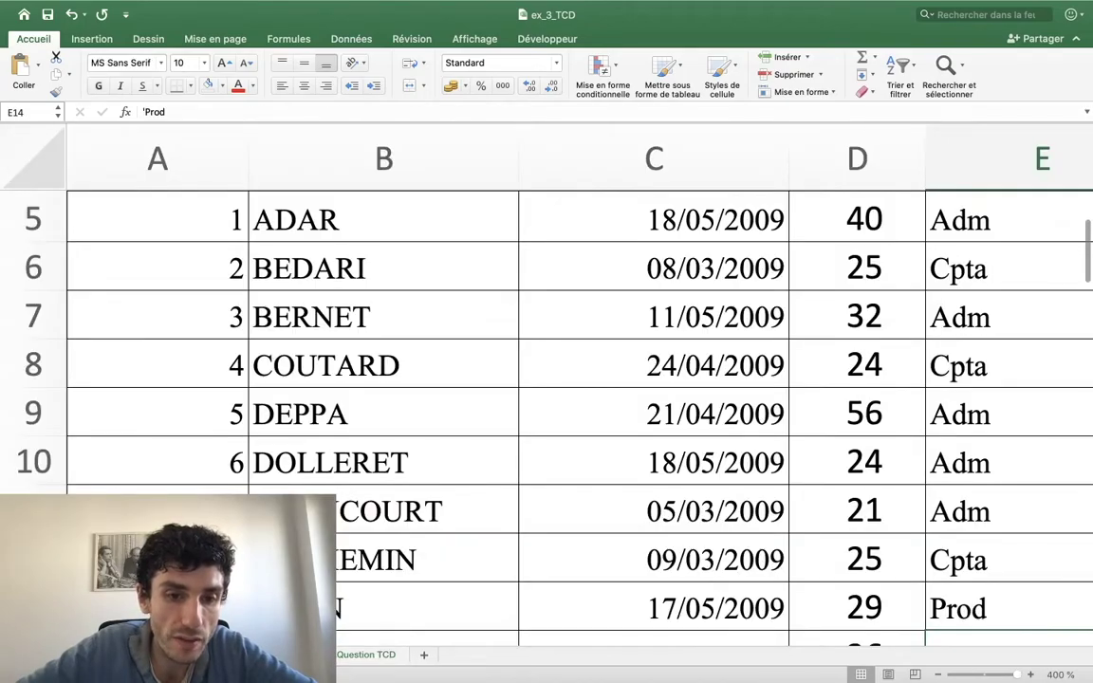